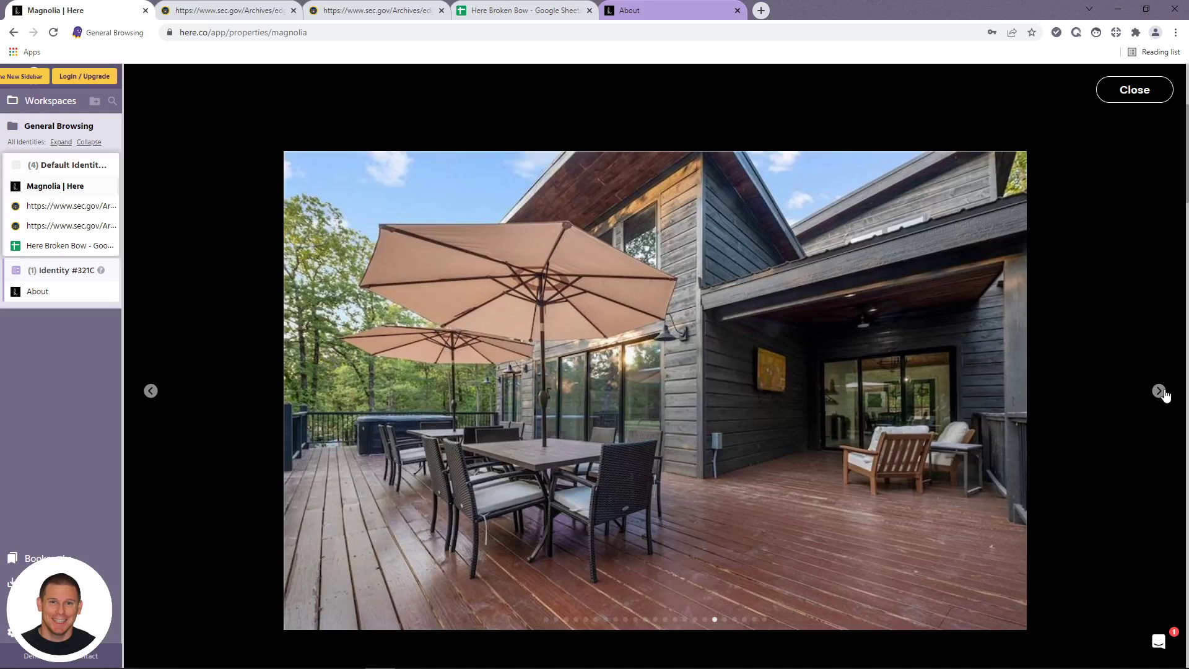
- Browse the remaining exterior and aerial photos of the Magnolia property and close the photo gallery
left_click(1159, 392)
left_click(1159, 392)
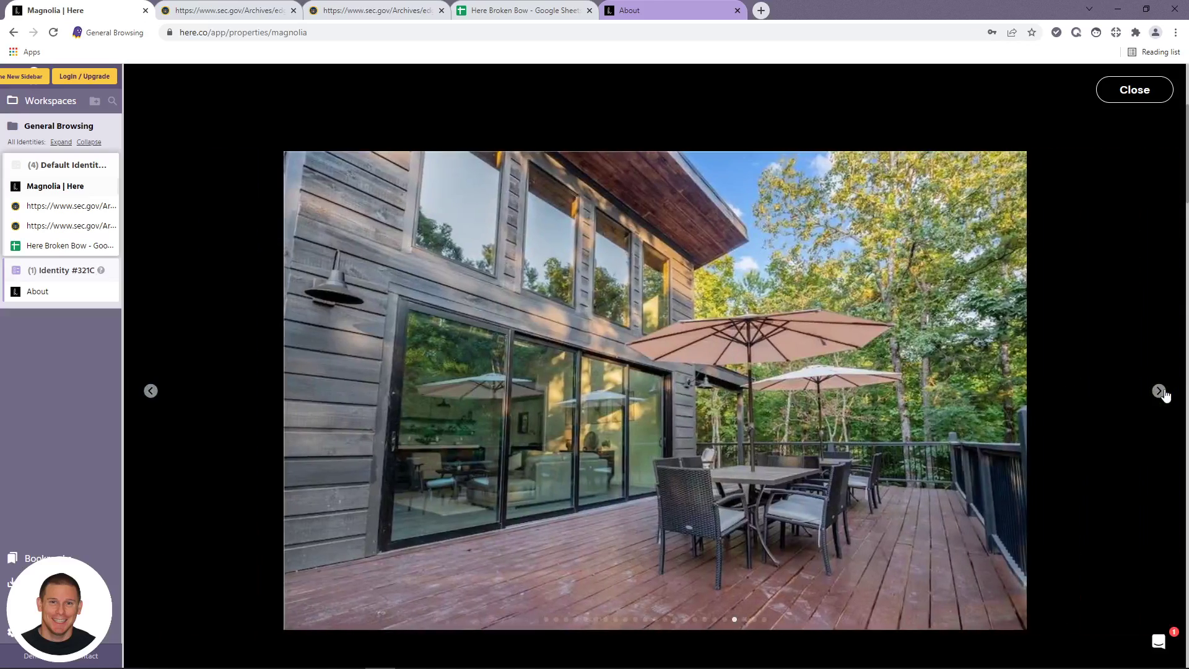
left_click(1159, 392)
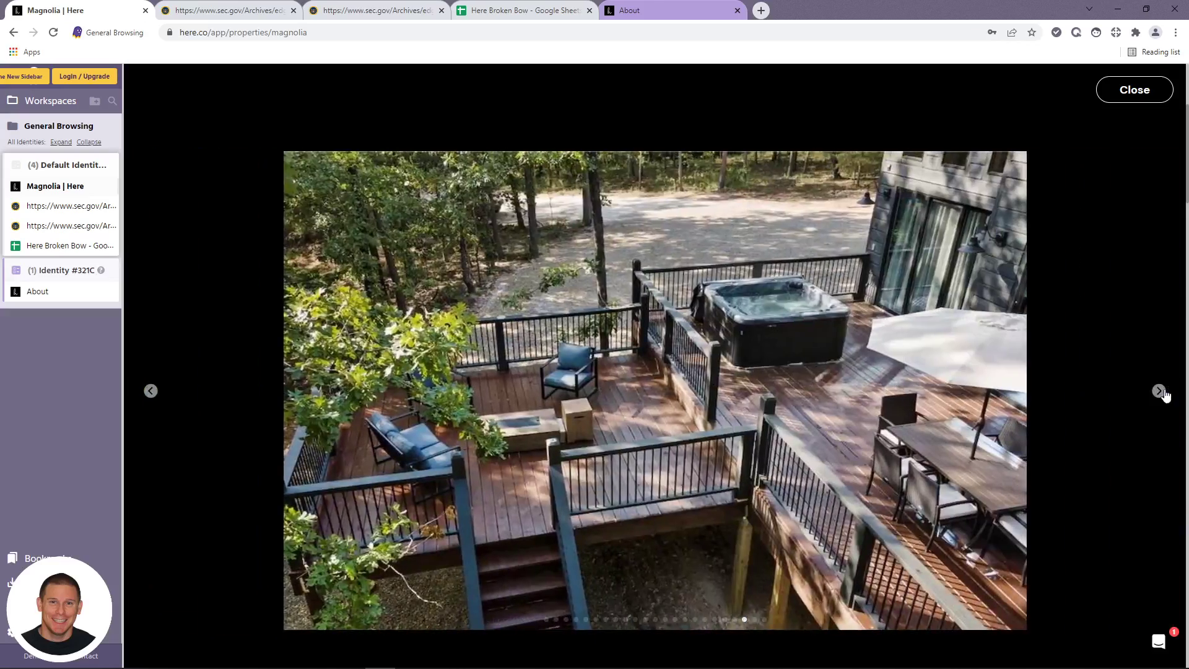
left_click(1160, 392)
left_click(1159, 391)
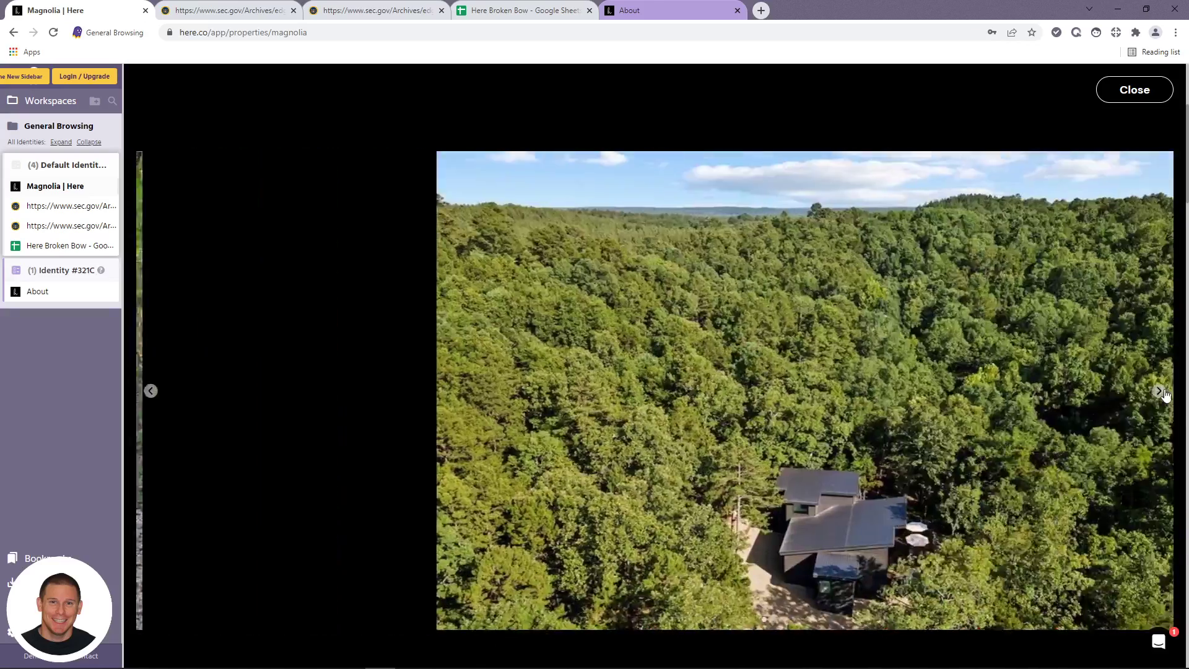
left_click(1160, 392)
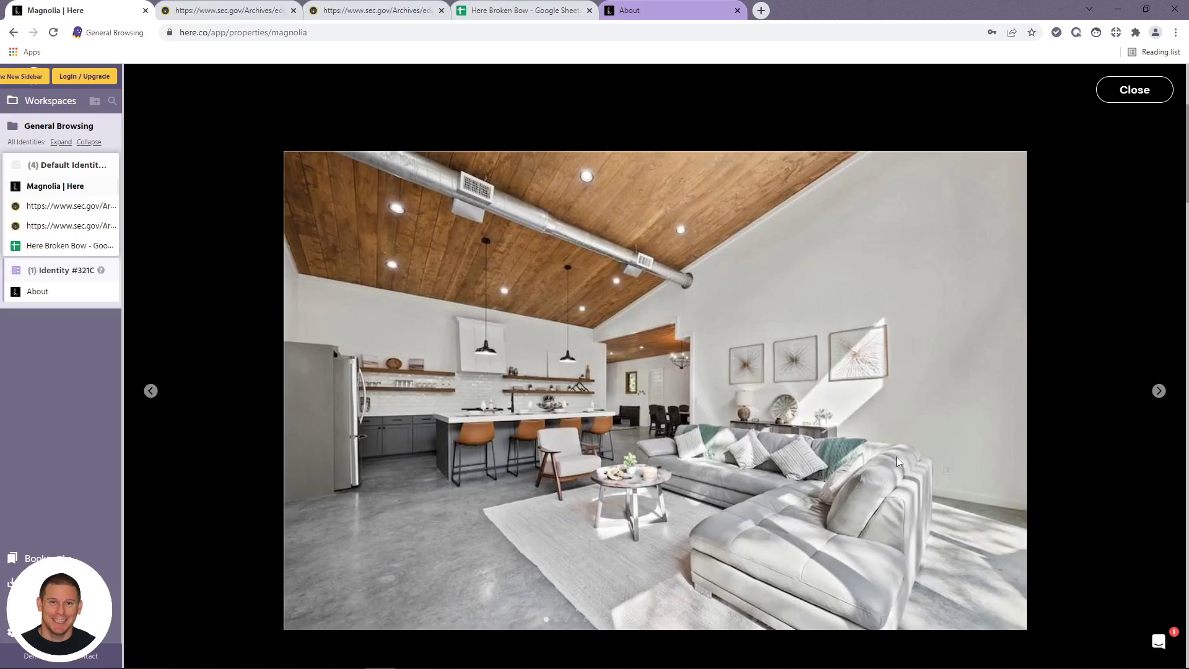
left_click(1134, 91)
- Review the key facts in Magnolia's property section, highlighting its location
scroll(681, 372, "up", 4)
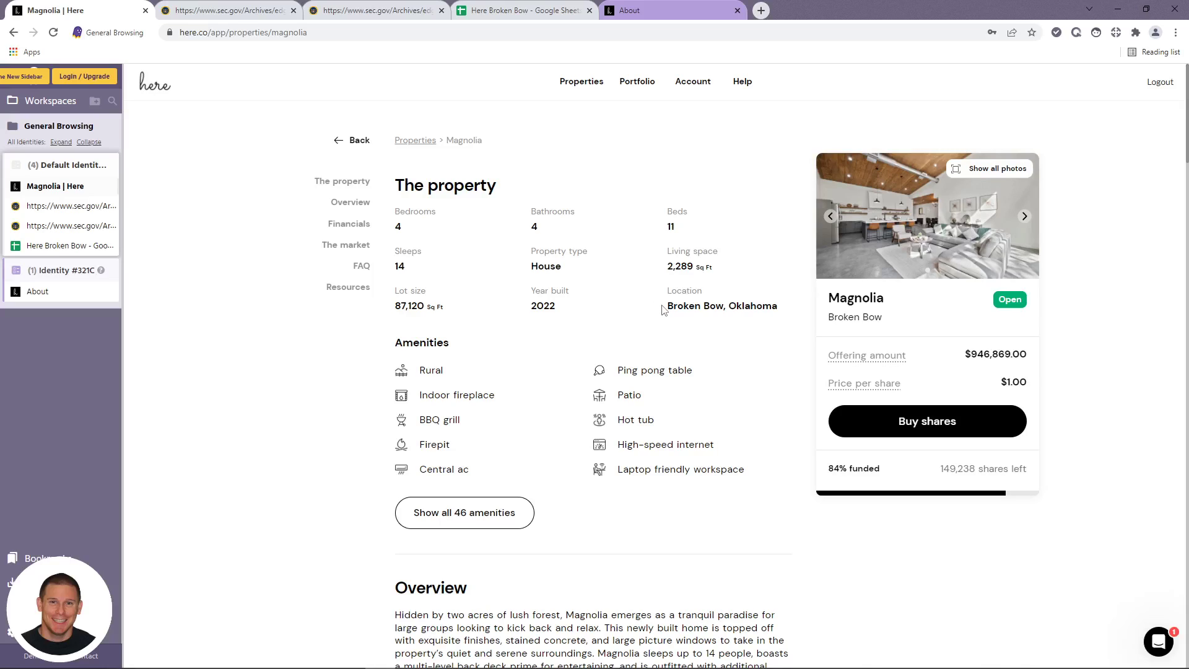
left_click_drag(663, 309, 779, 309)
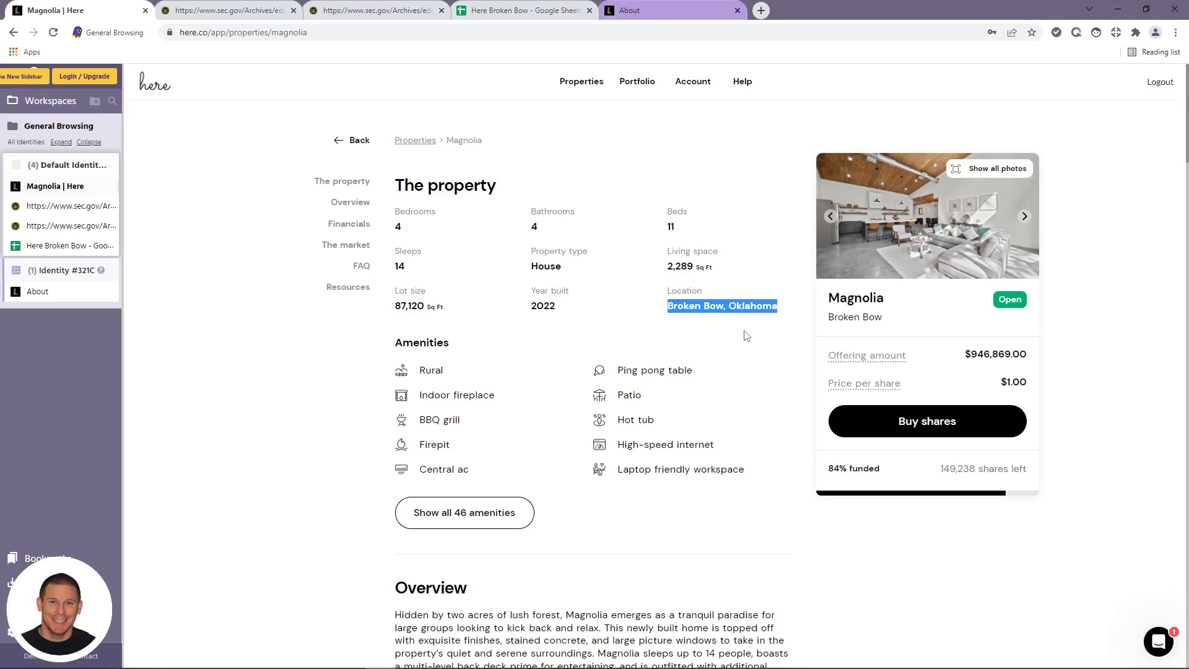
left_click(746, 335)
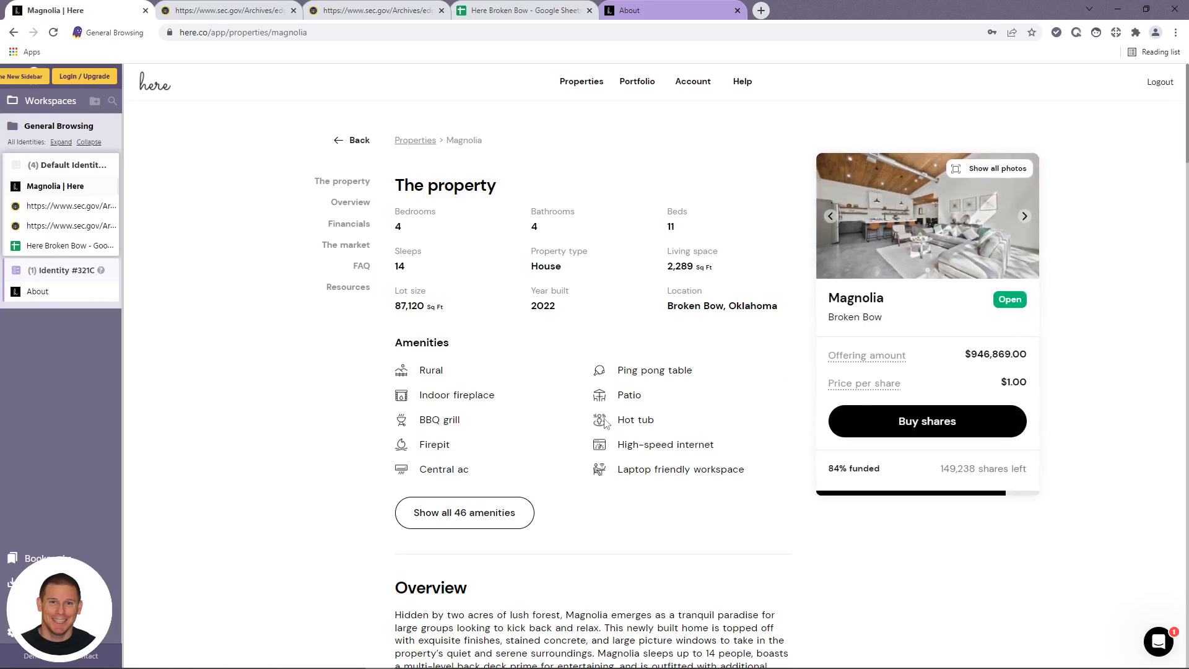
- Read Magnolia's amenities and overview text through to the estimated first payout date
scroll(604, 421, "down", 2)
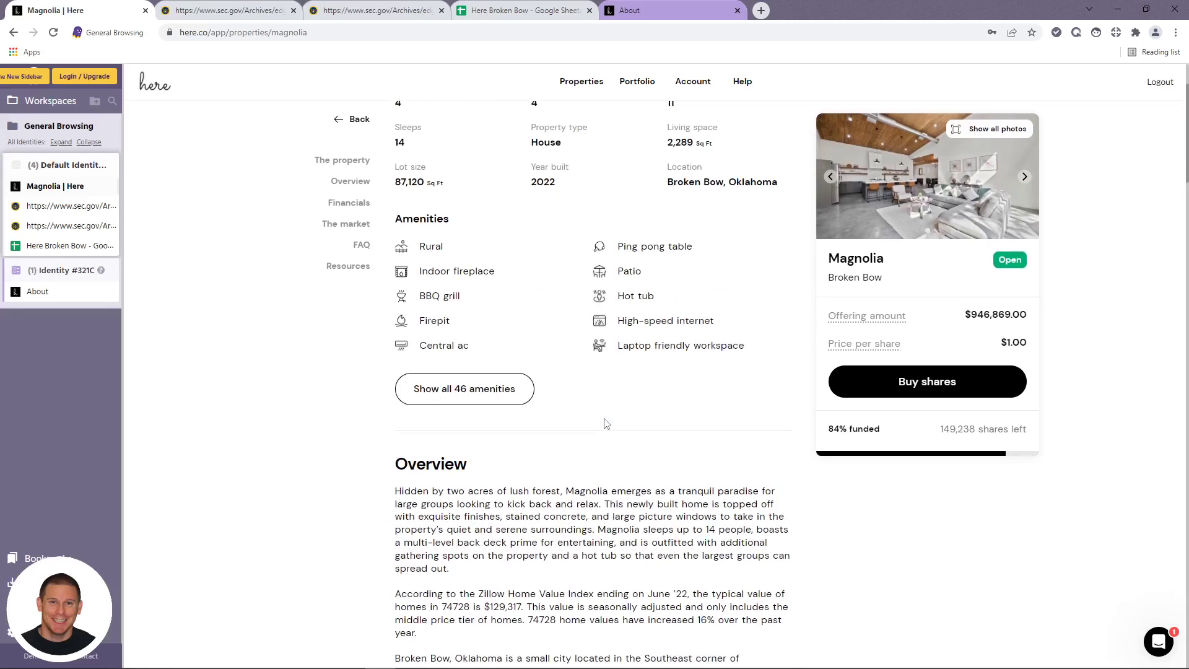
scroll(504, 398, "down", 2)
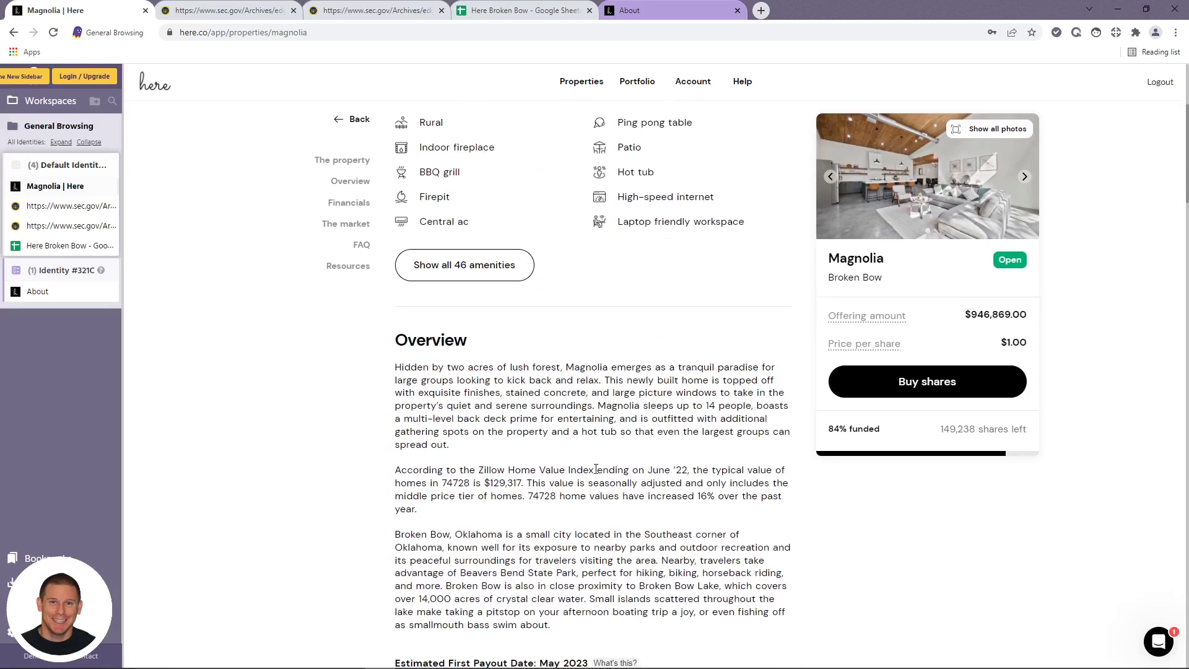
scroll(596, 469, "down", 2)
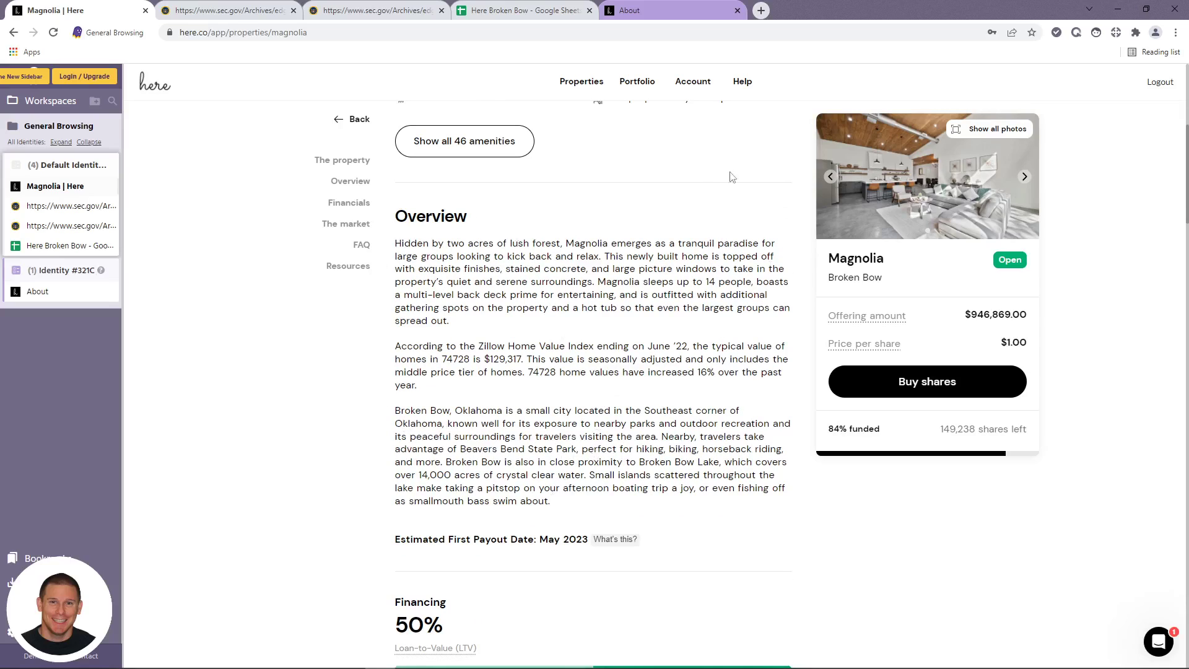
scroll(591, 455, "down", 4)
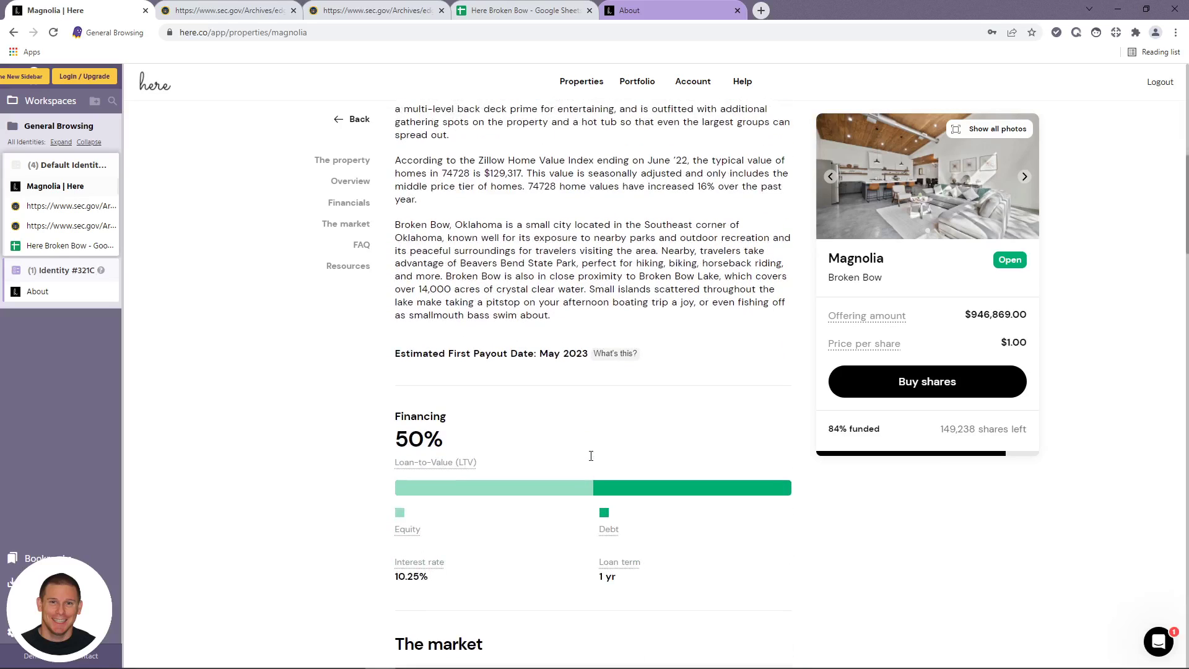
left_click_drag(436, 292, 555, 291)
left_click(568, 306)
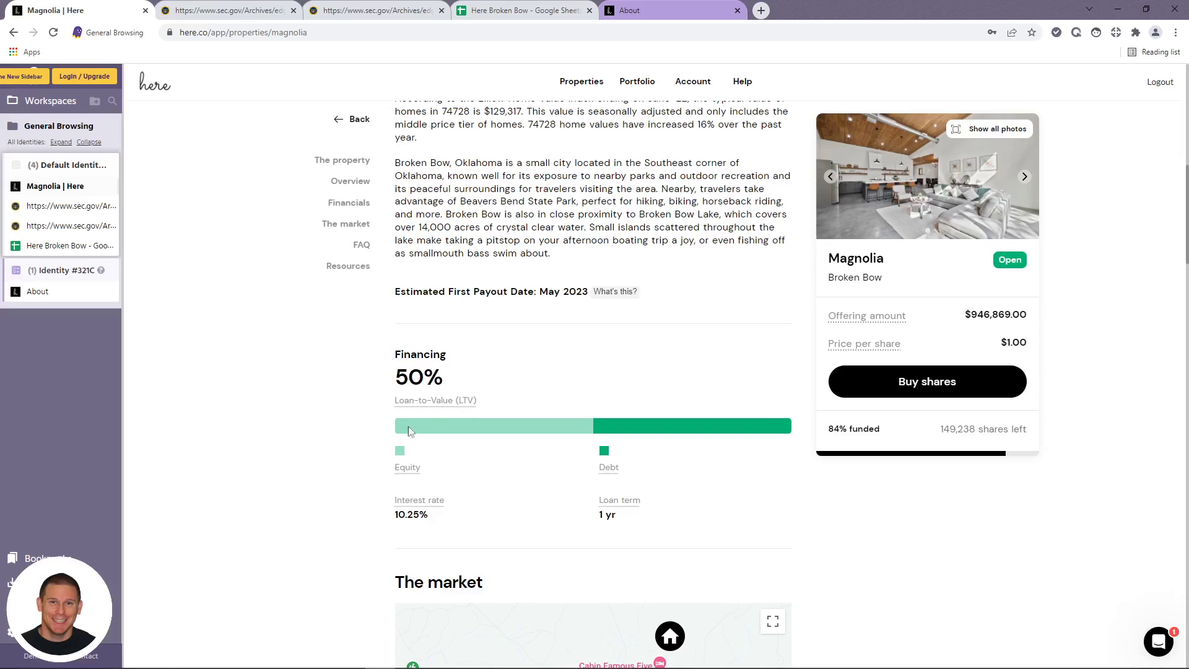
- Examine the Financing section, highlighting the loan term and the interest rate
left_click_drag(617, 515, 598, 515)
left_click(659, 523)
double_click(409, 514)
left_click(335, 504)
scroll(337, 507, "down", 3)
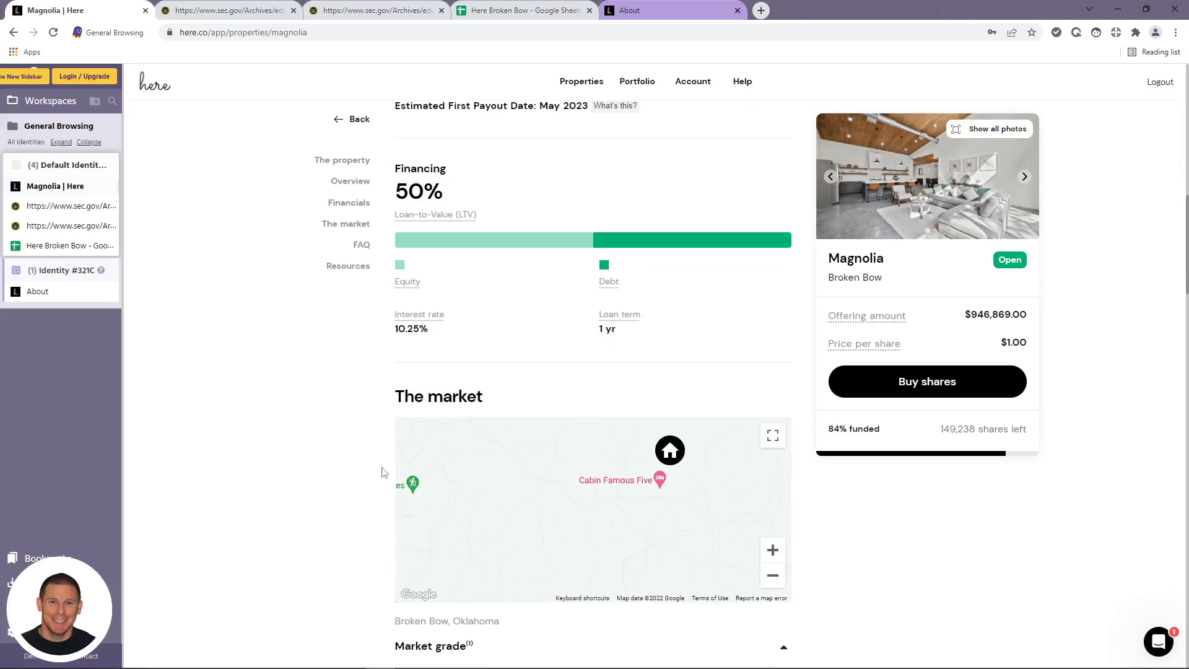
scroll(482, 362, "up", 2)
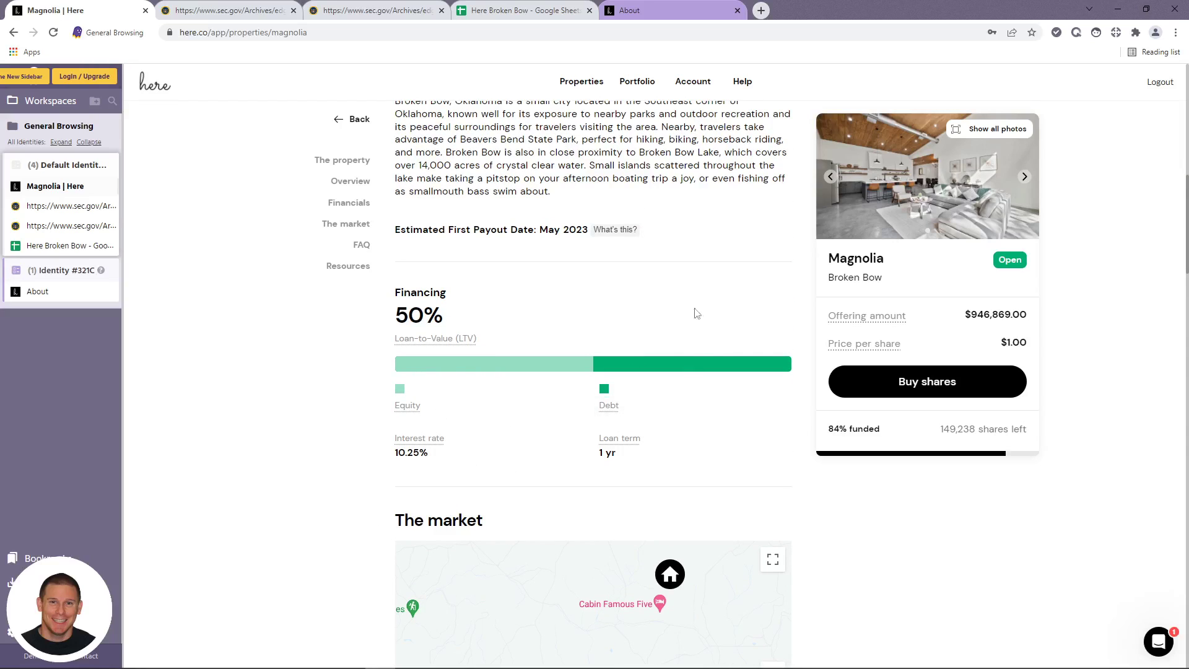
- Examine the market grade scores for Broken Bow and view the explanation of the revenue growth score
scroll(276, 511, "down", 5)
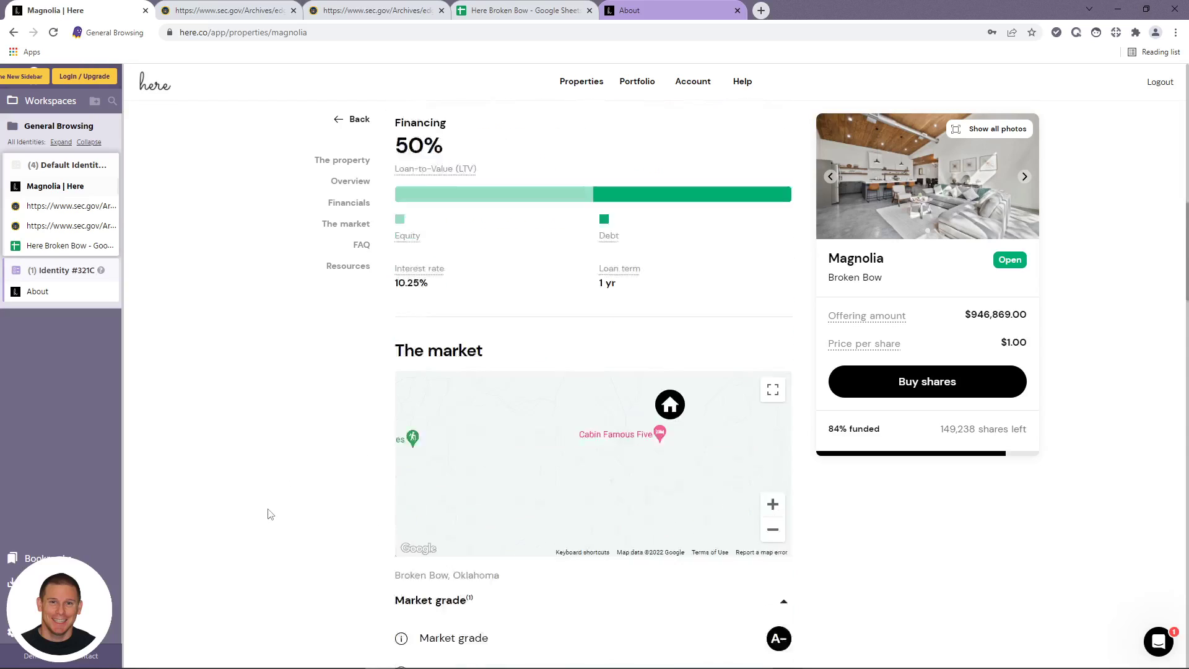
scroll(268, 514, "down", 2)
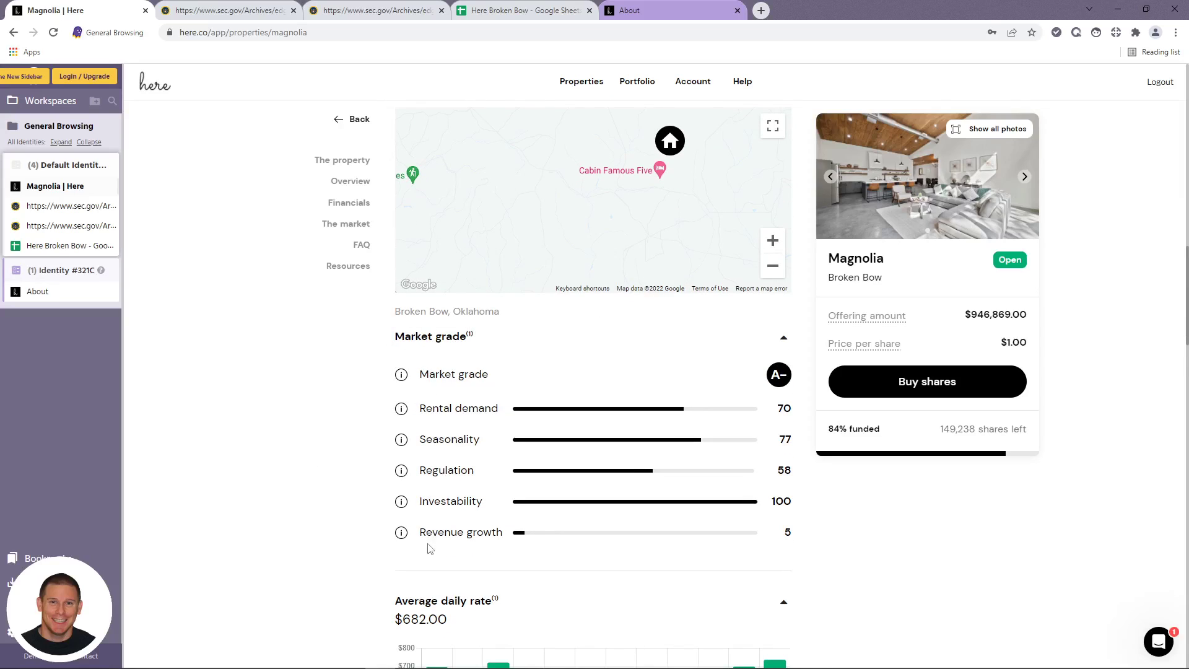
mouse_move(401, 533)
- Look through the monthly charts for average daily rate, average occupancy and average revenue
scroll(842, 560, "down", 5)
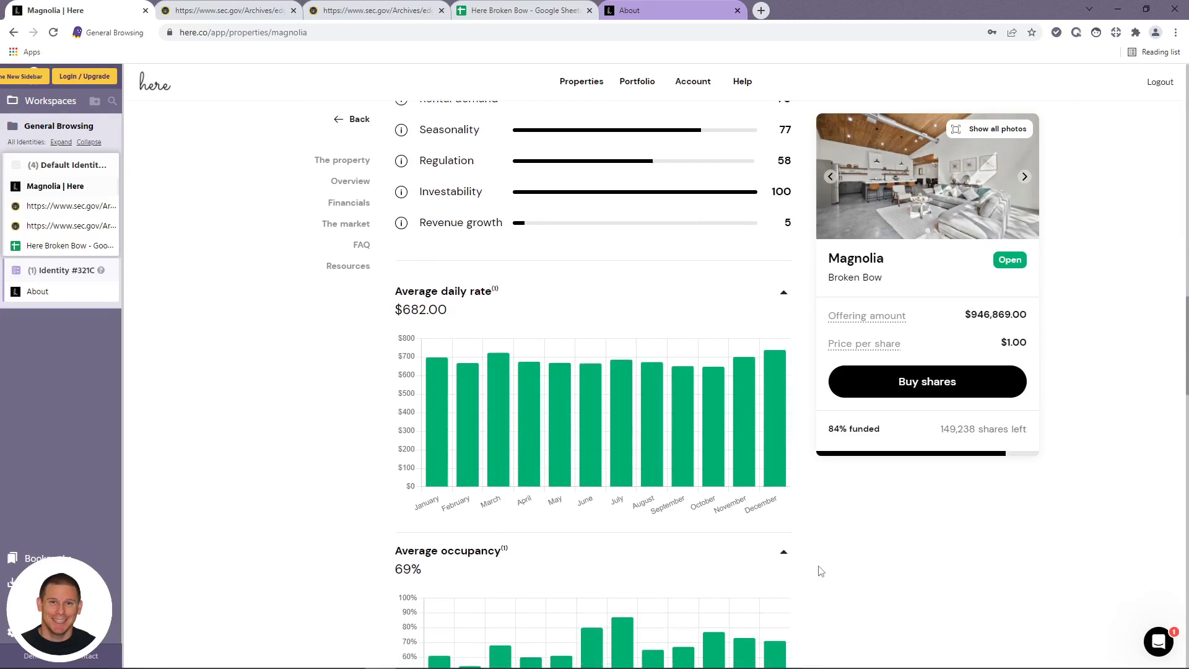
scroll(820, 571, "down", 2)
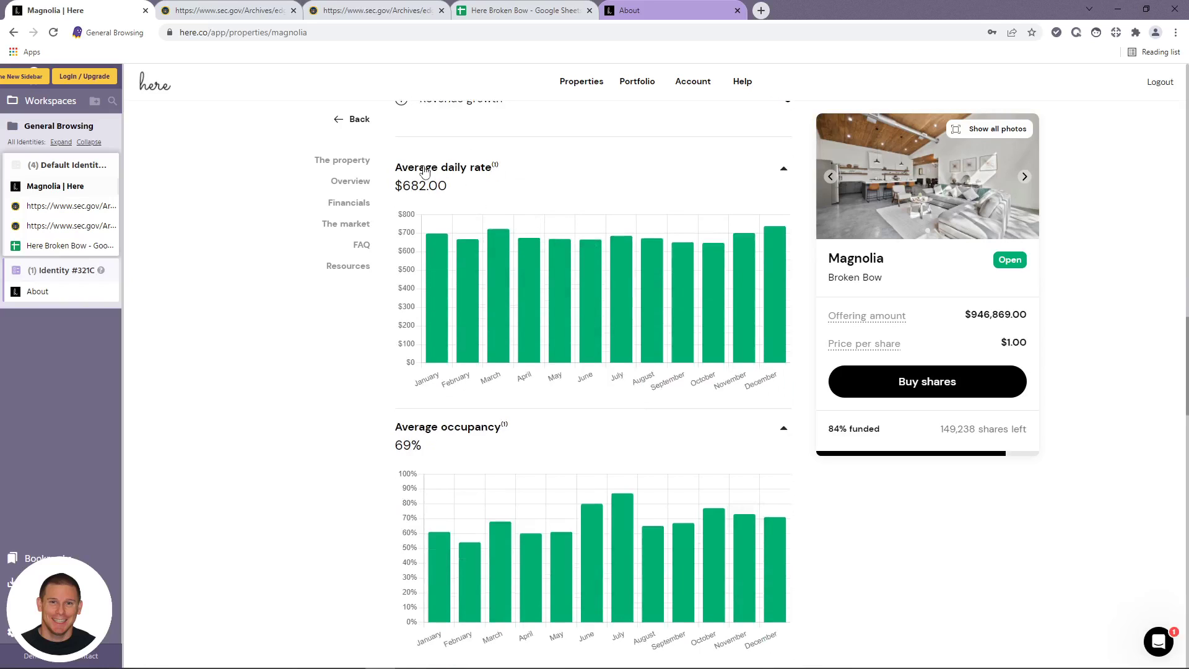
scroll(279, 425, "down", 2)
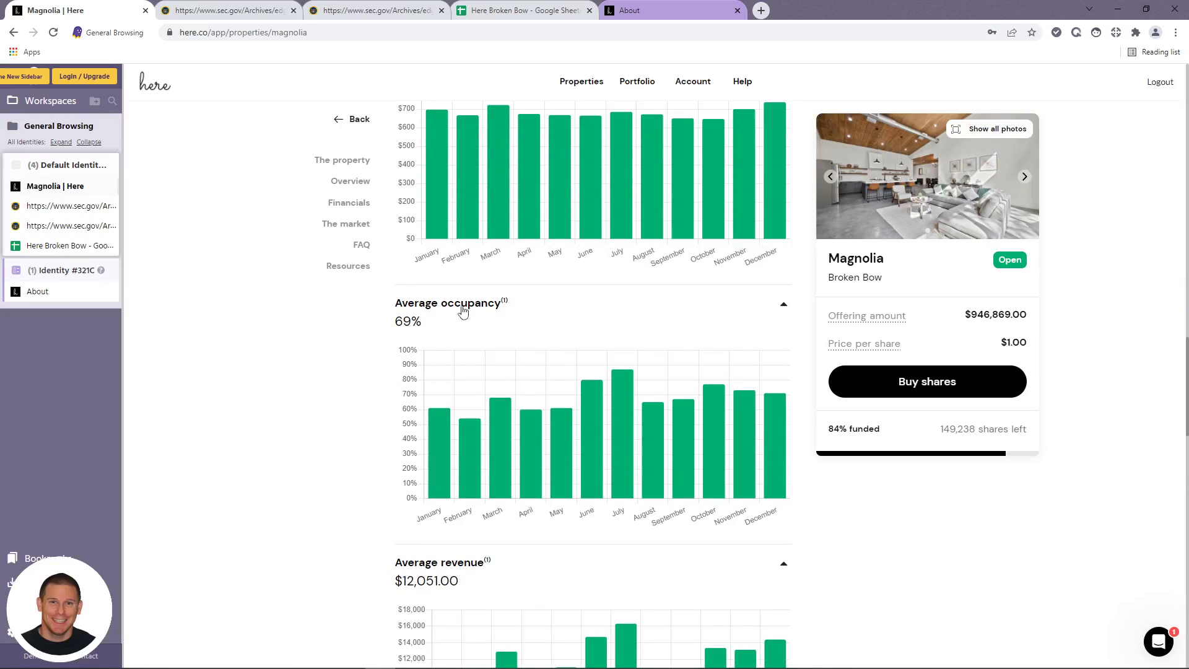
scroll(338, 461, "down", 2)
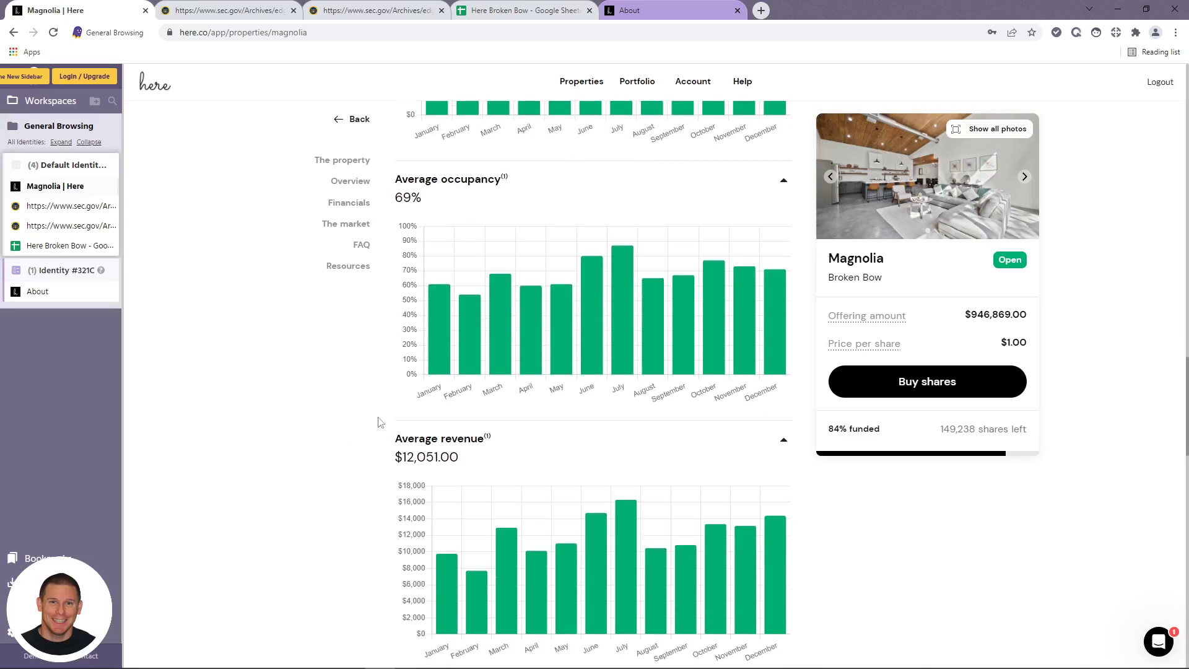
scroll(345, 459, "up", 3)
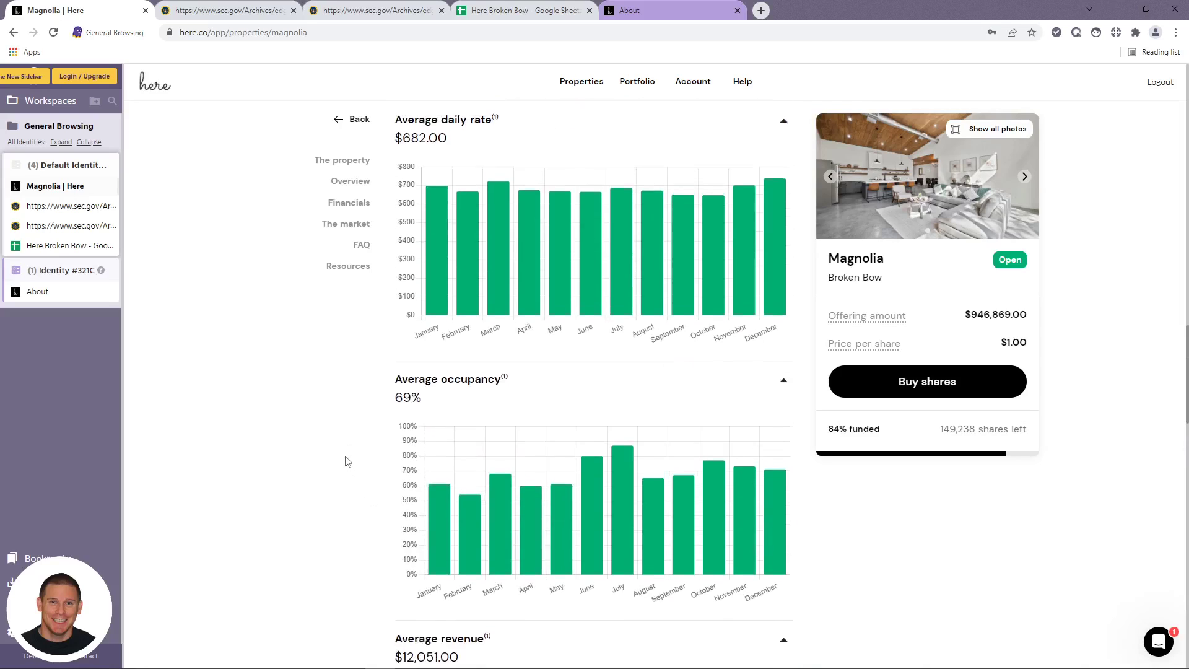
scroll(346, 462, "up", 2)
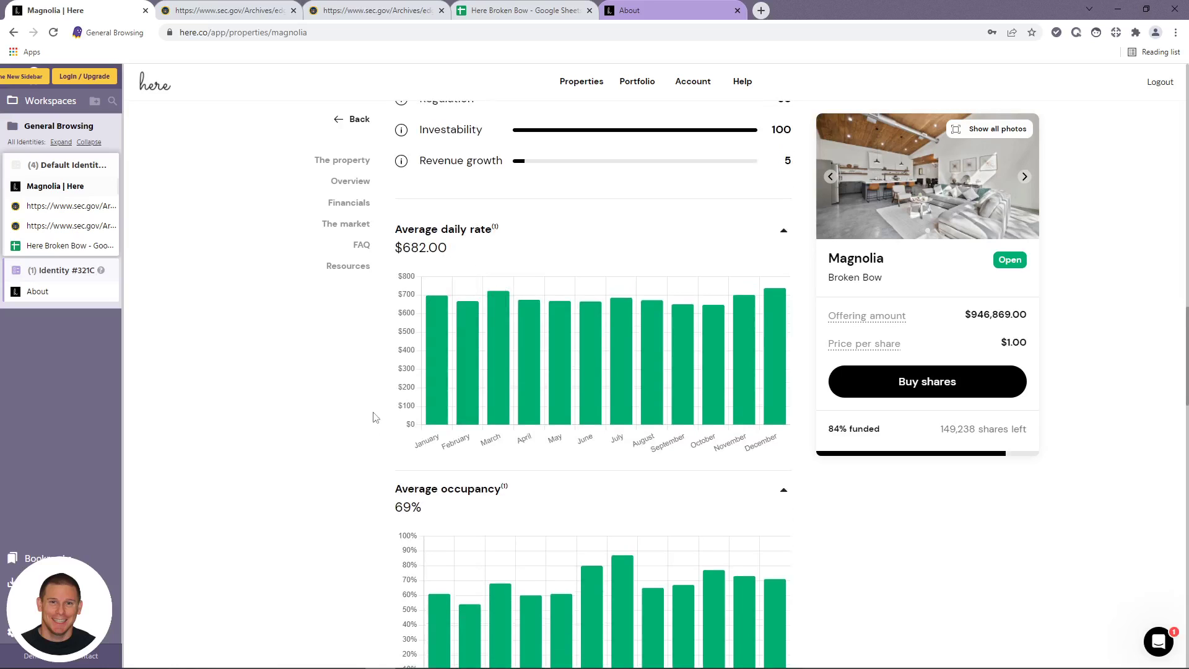
- Read the footnote on the source of the market statistics and highlight its percentile basis
scroll(374, 416, "down", 12)
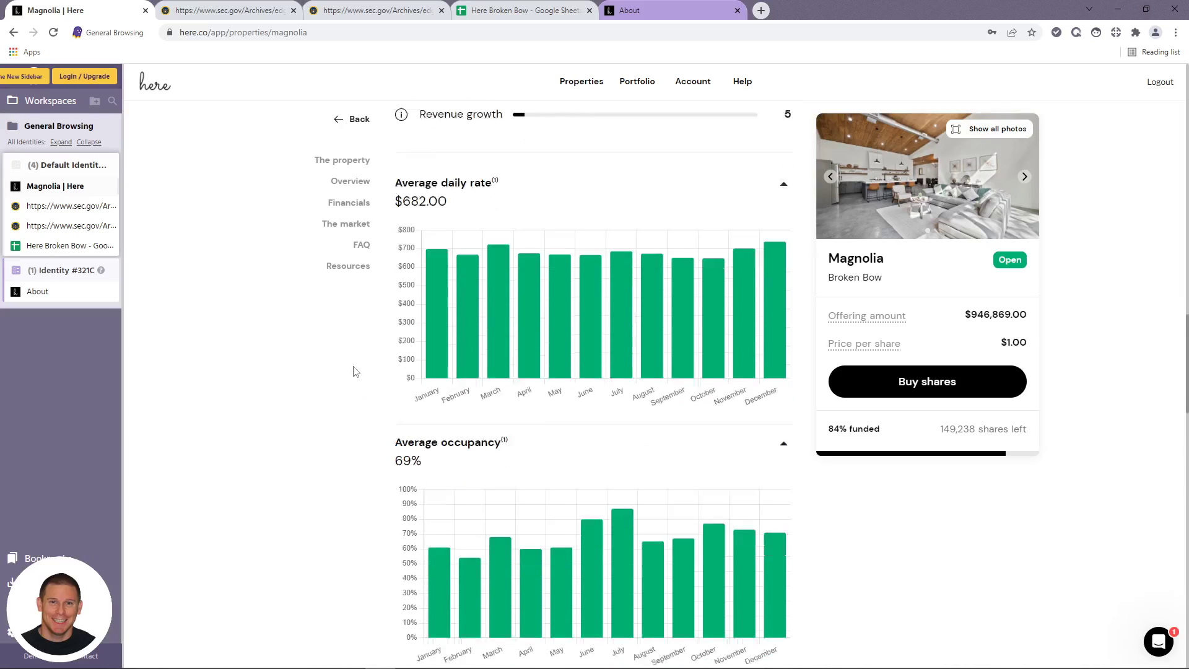
scroll(381, 352, "down", 3)
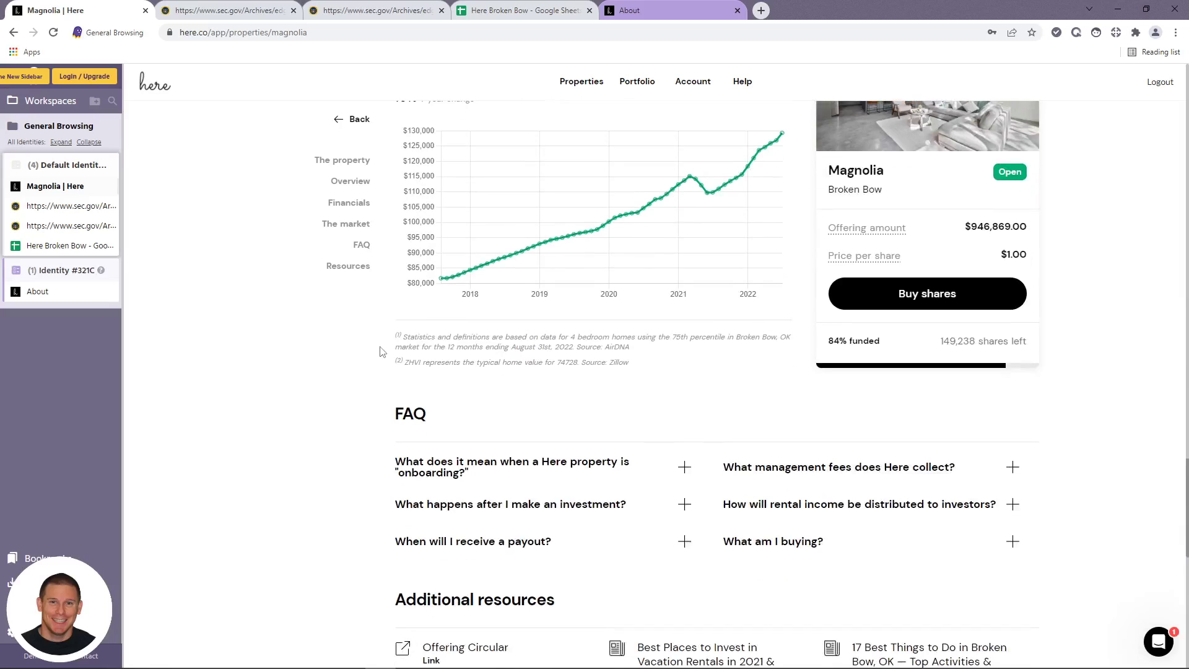
left_click_drag(401, 337, 654, 354)
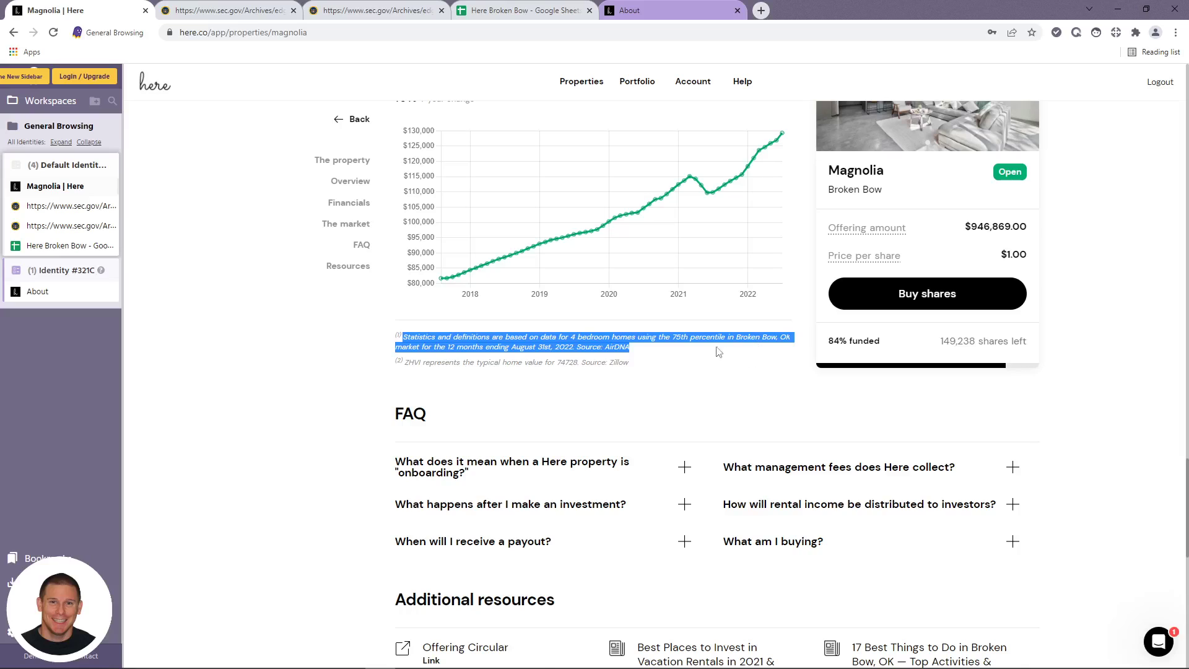
left_click(688, 339)
left_click_drag(672, 338, 727, 339)
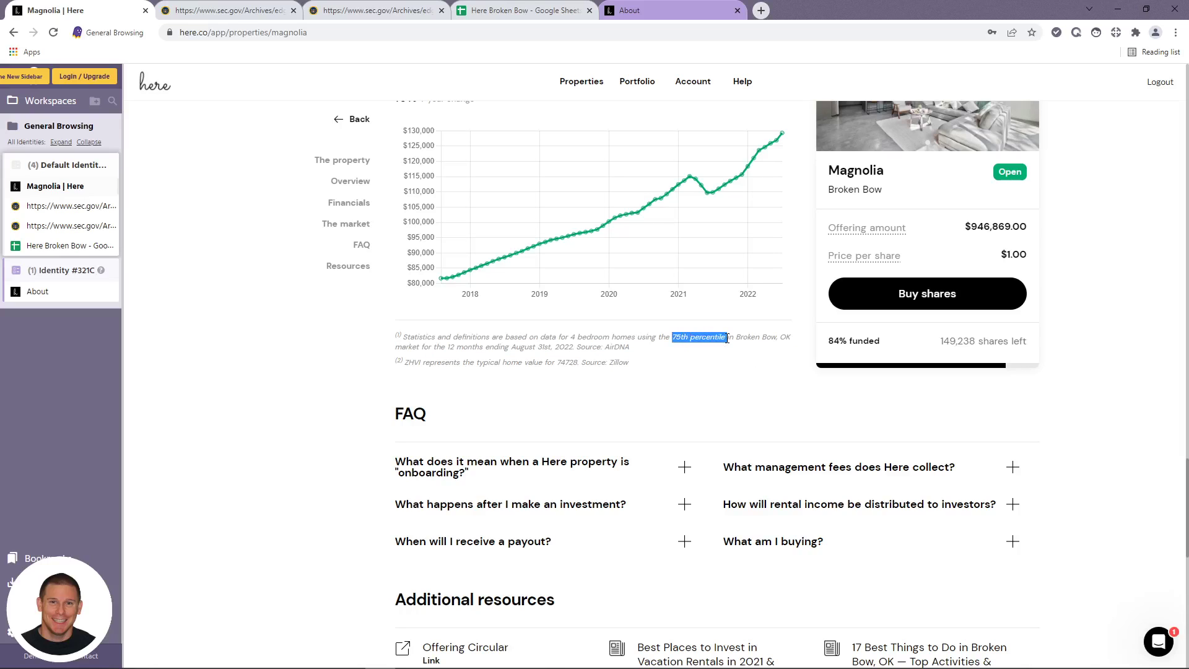
left_click(714, 389)
- Highlight the average revenue figure and check it against the percentile wording in the statistics footnote
scroll(707, 353, "up", 3)
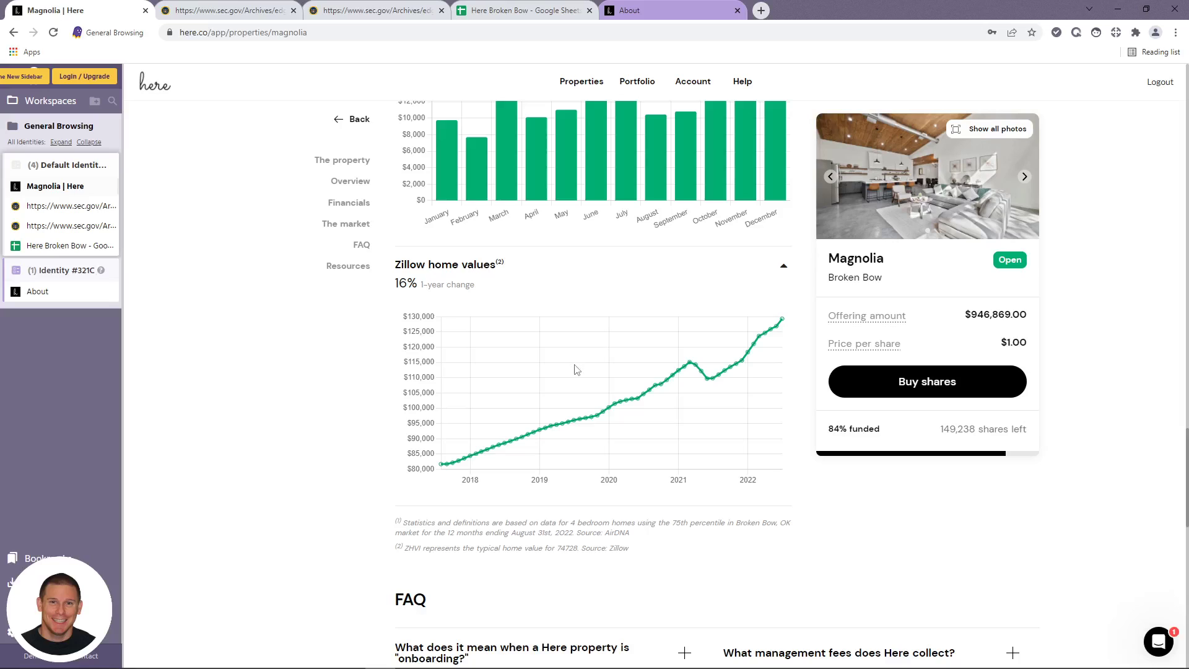
scroll(576, 370, "up", 4)
left_click_drag(401, 271, 466, 279)
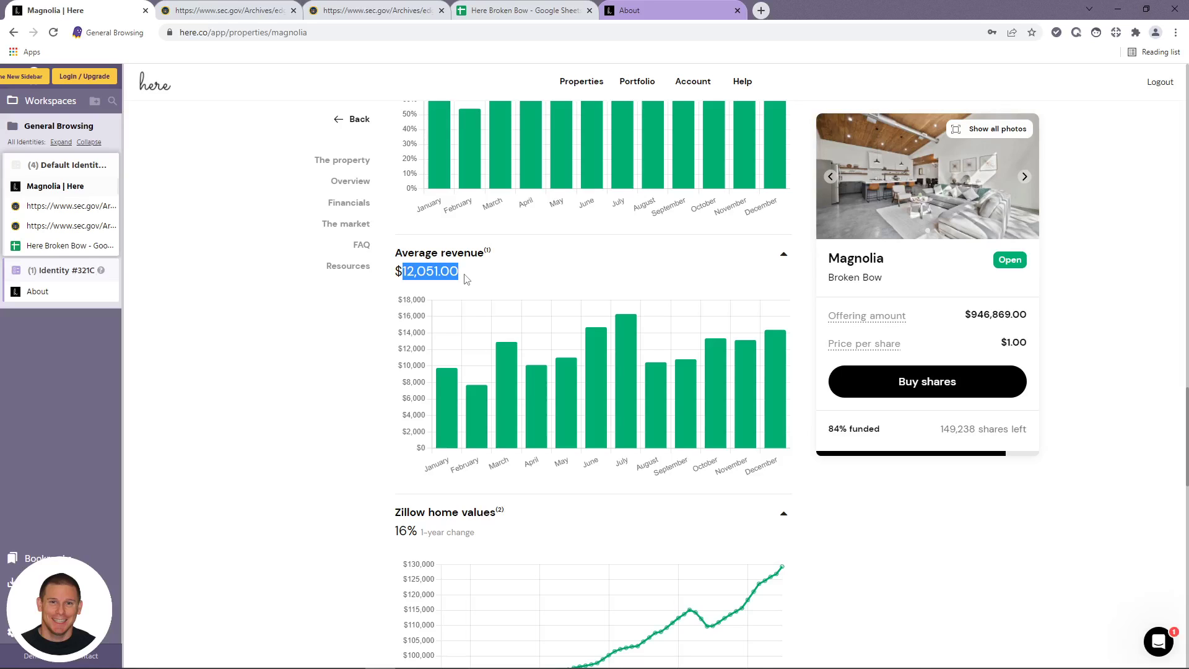
scroll(635, 205, "down", 7)
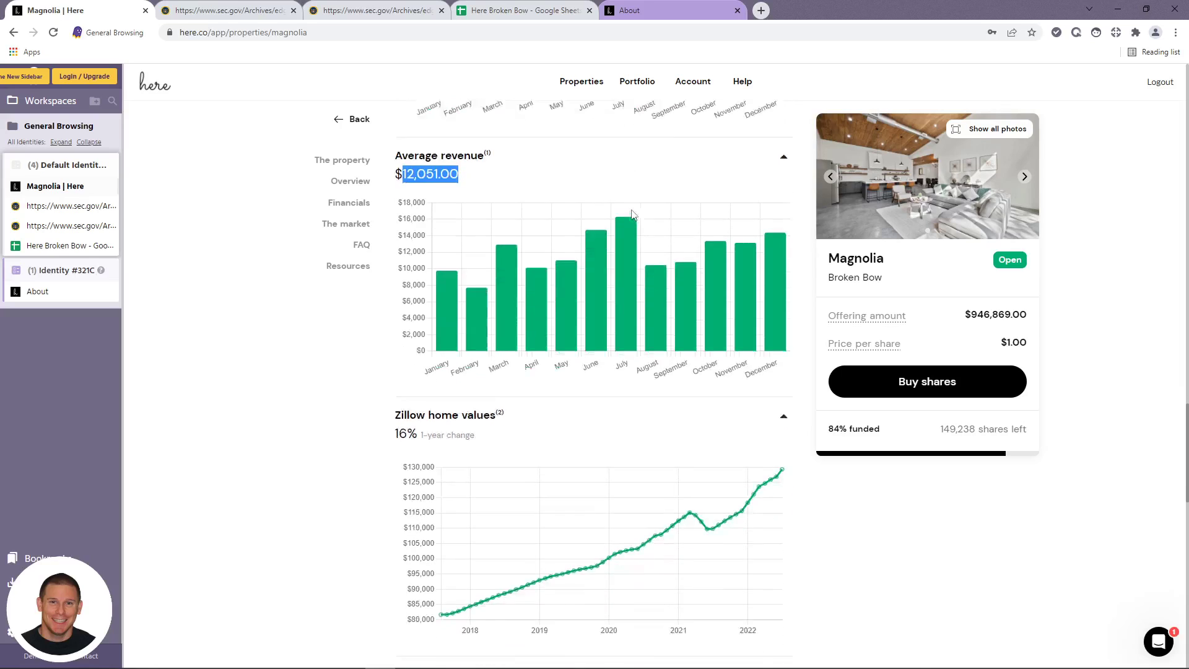
left_click_drag(669, 337, 715, 336)
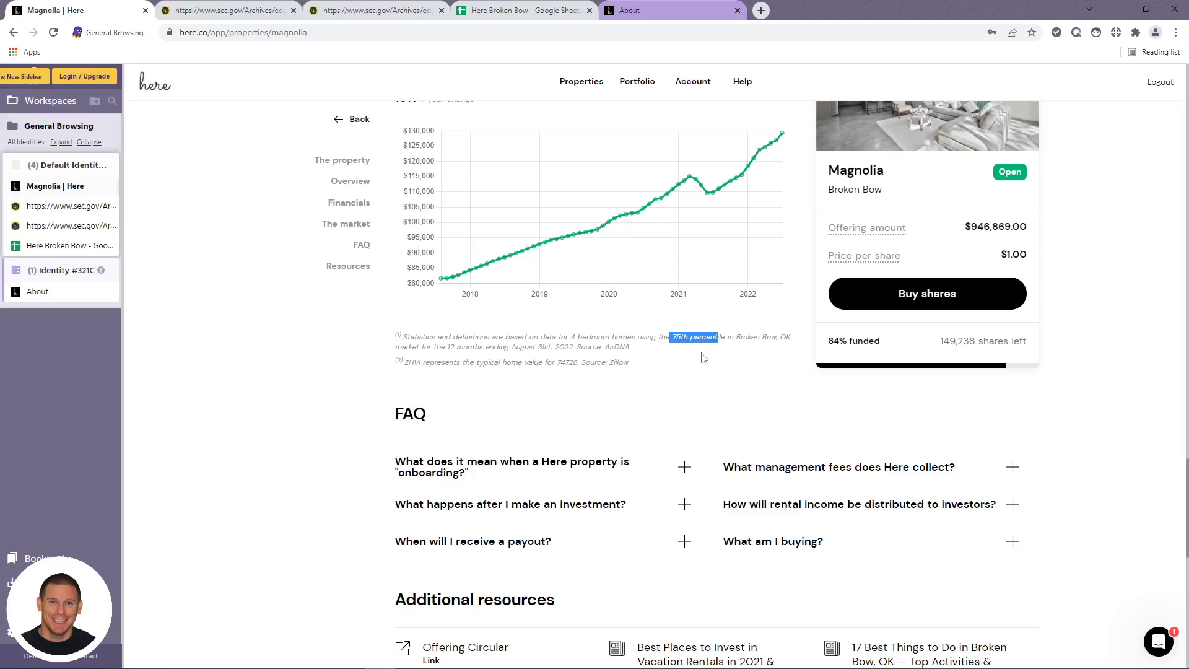
- Revisit the average revenue, daily rate and occupancy charts to compare their monthly values
scroll(699, 421, "up", 2)
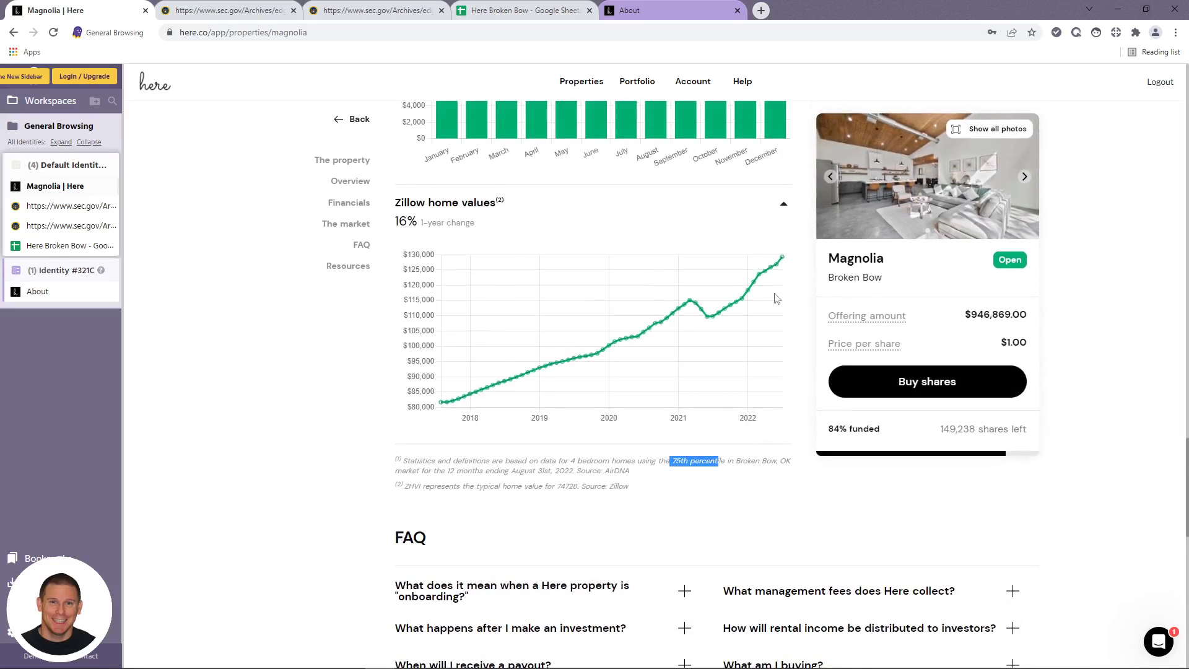
scroll(547, 386, "up", 2)
scroll(548, 385, "up", 1)
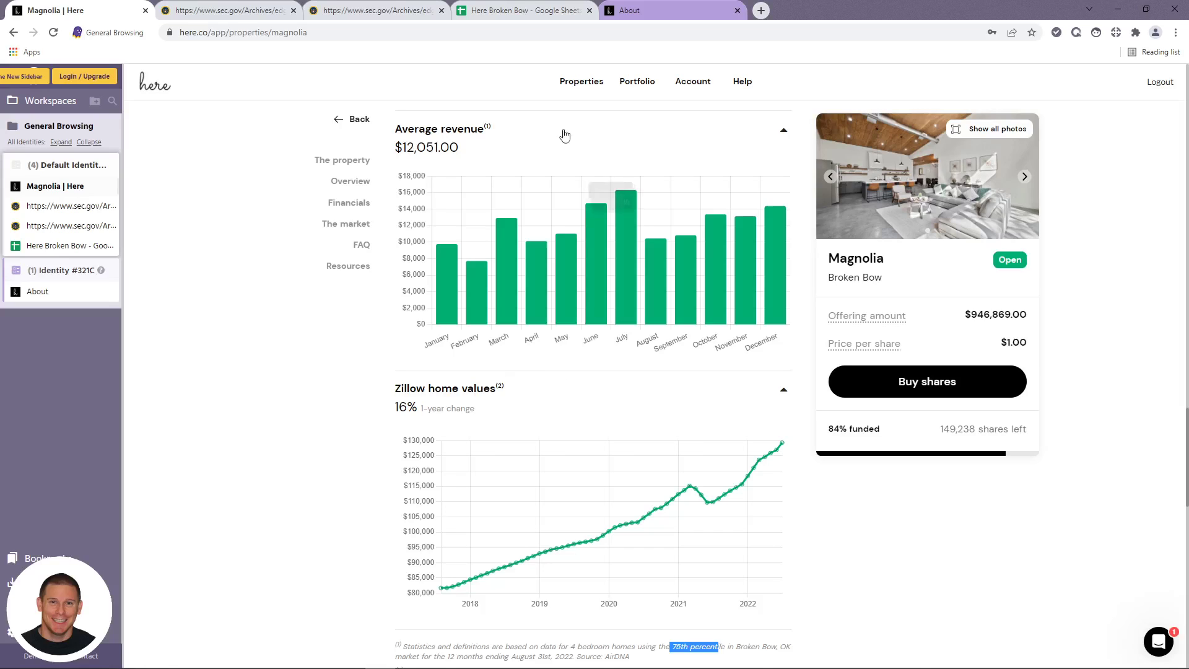
scroll(544, 396, "up", 2)
scroll(524, 226, "up", 7)
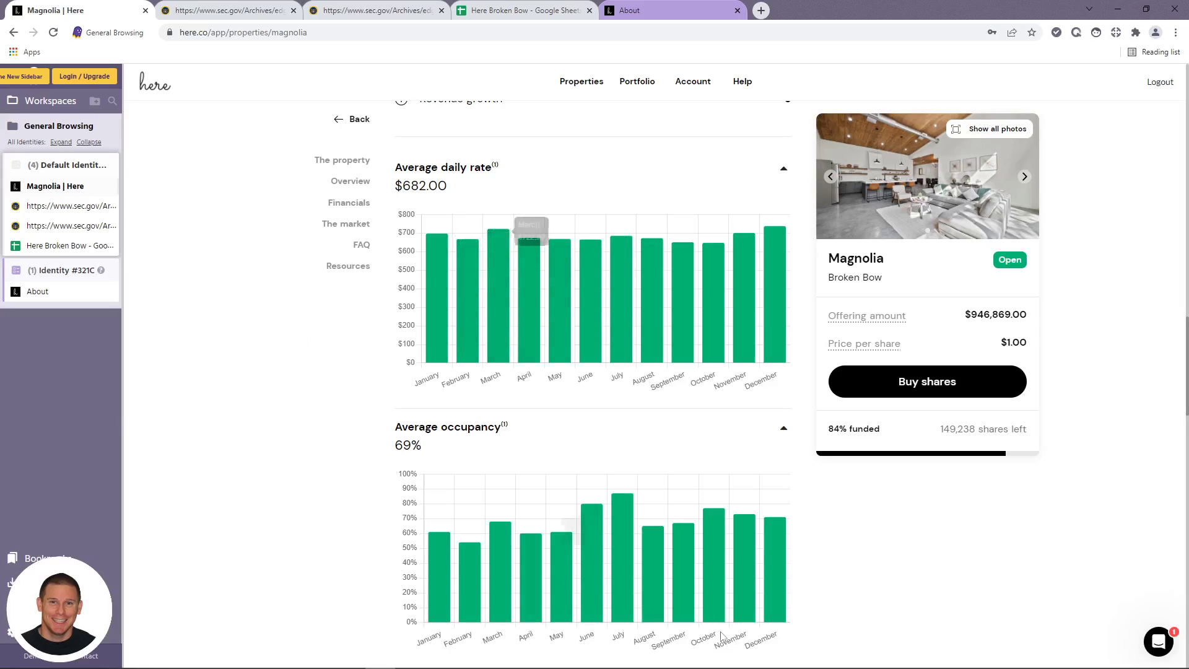
scroll(598, 471, "down", 5)
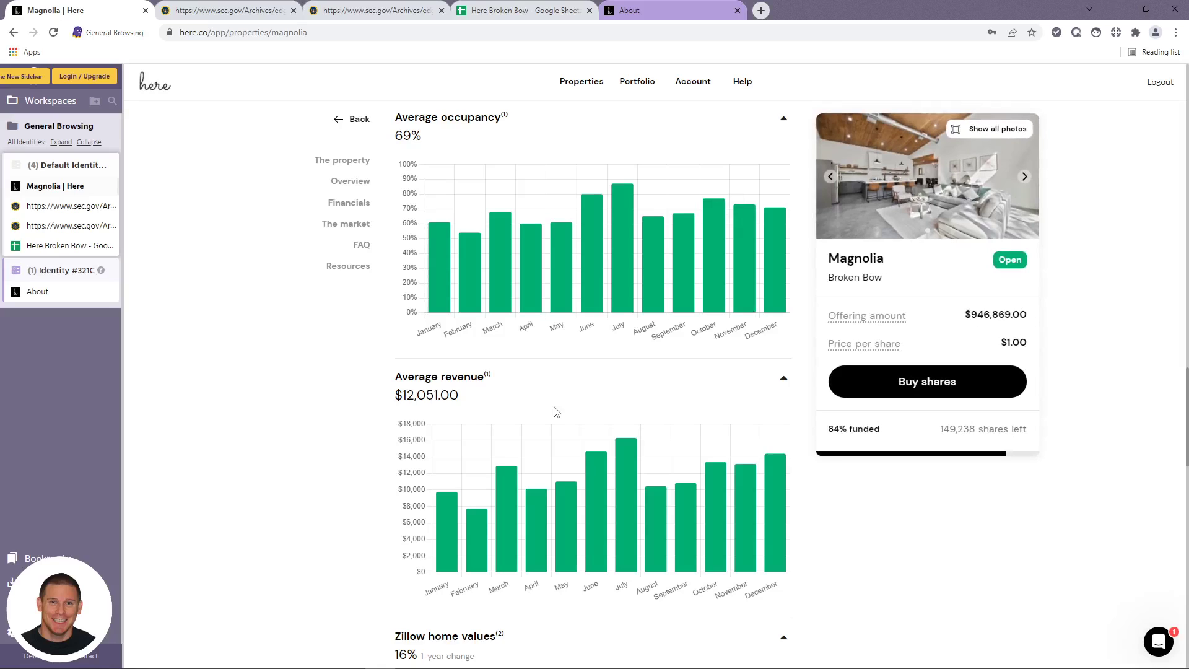
scroll(555, 412, "down", 2)
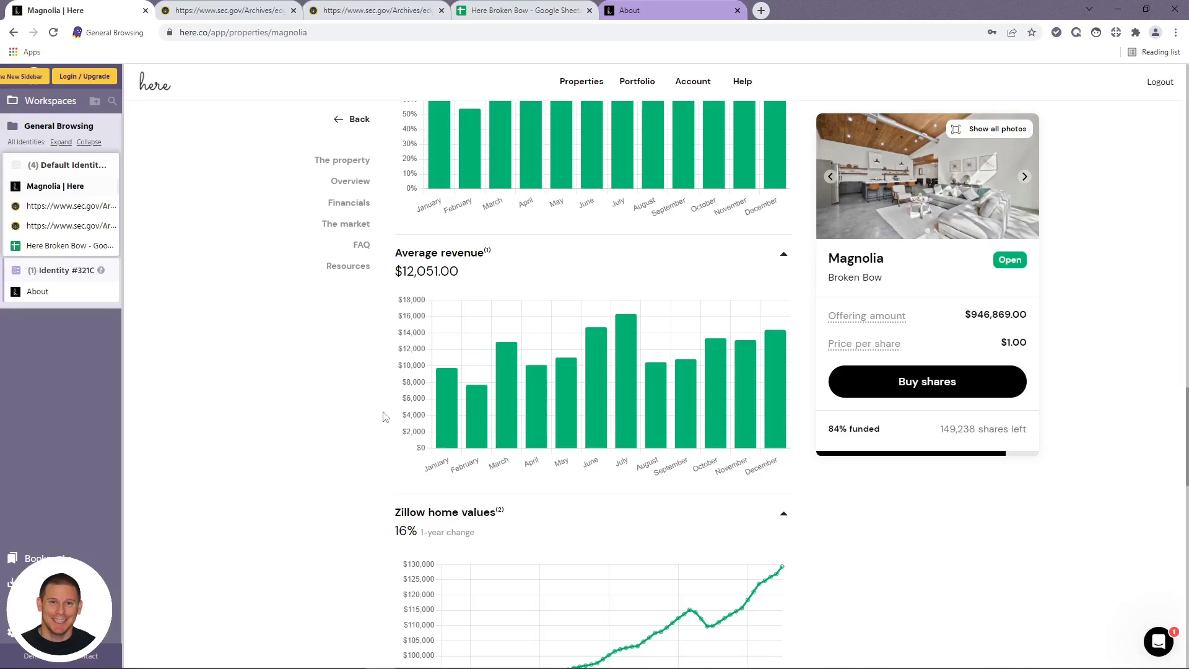
- Highlight the average revenue figure and examine the Zillow home values chart with its one-year change and source footnotes
triple_click(461, 274)
left_click(559, 271)
scroll(581, 319, "down", 2)
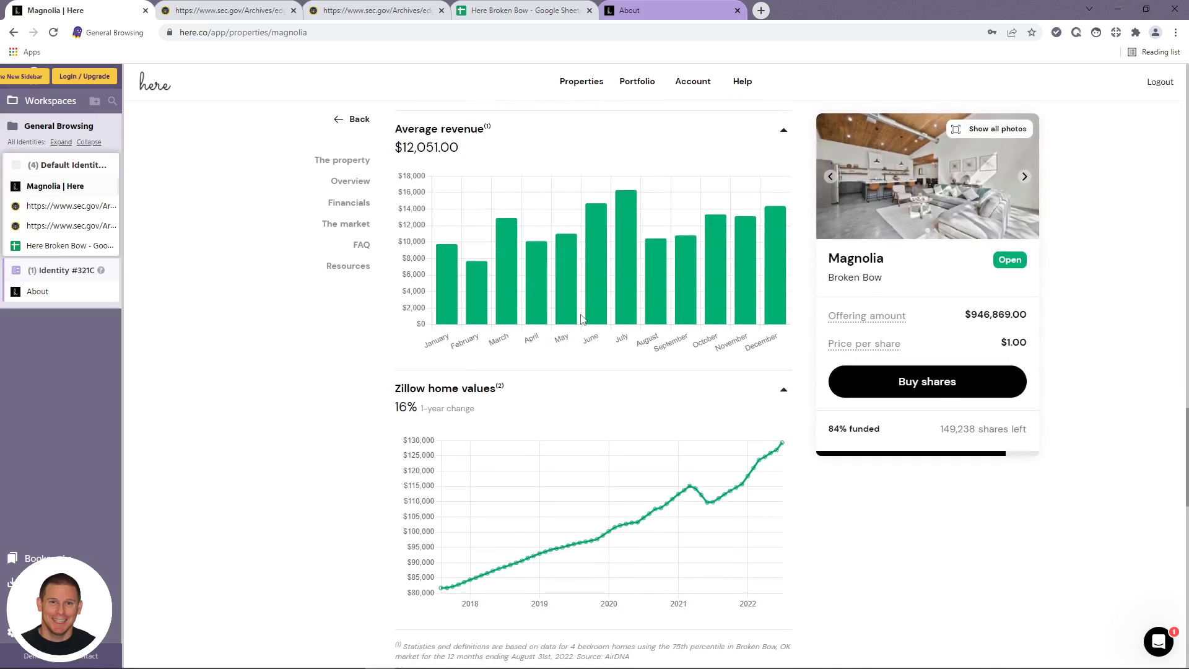
scroll(581, 319, "down", 4)
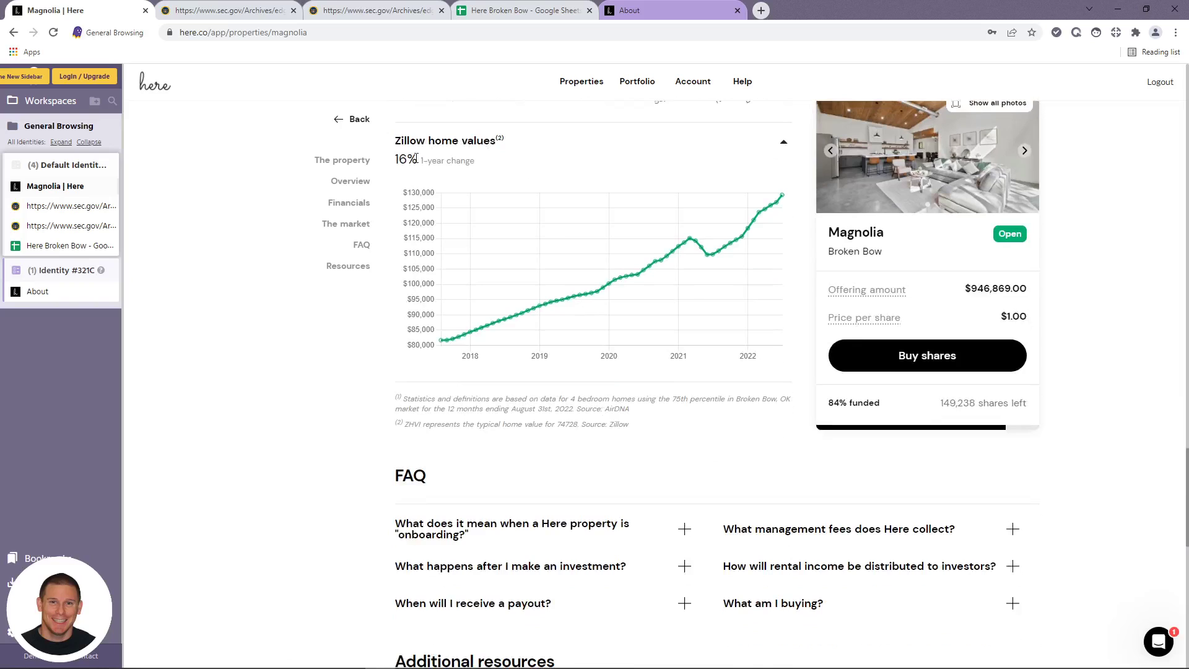
scroll(365, 331, "down", 3)
scroll(344, 433, "up", 2)
scroll(345, 440, "up", 2)
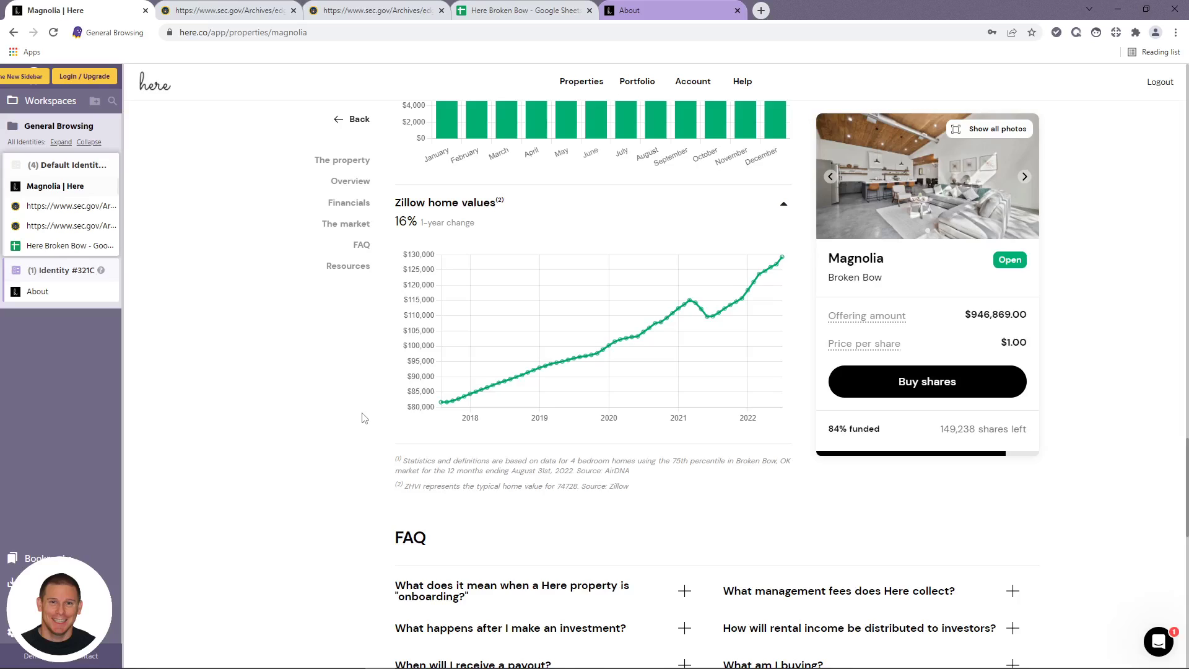
scroll(365, 423, "down", 3)
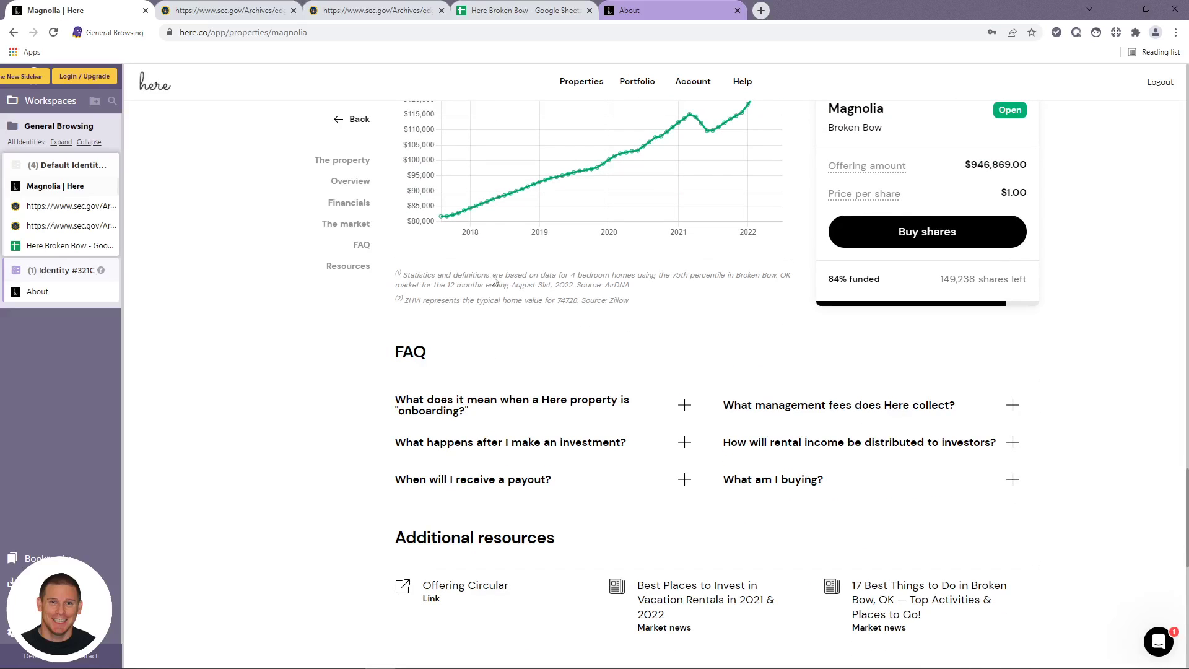
- Glance over the FAQ and additional resources, checking back on the average occupancy and revenue charts
scroll(507, 310, "down", 3)
scroll(585, 418, "up", 9)
scroll(622, 465, "up", 15)
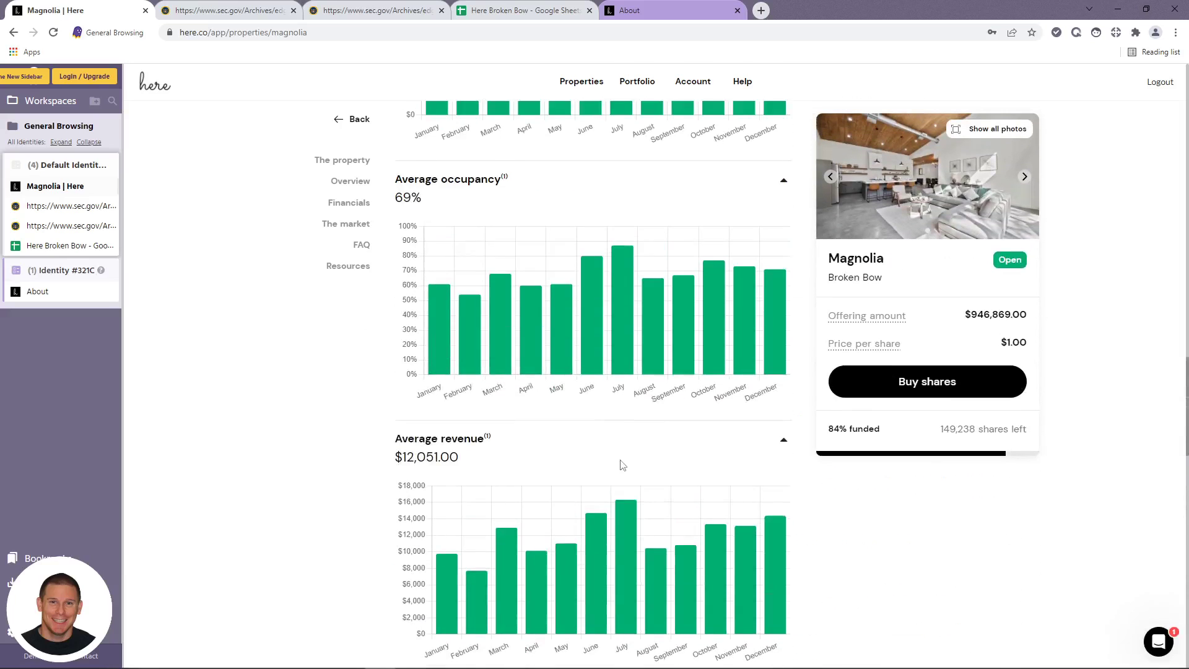
scroll(623, 465, "down", 6)
scroll(619, 471, "down", 17)
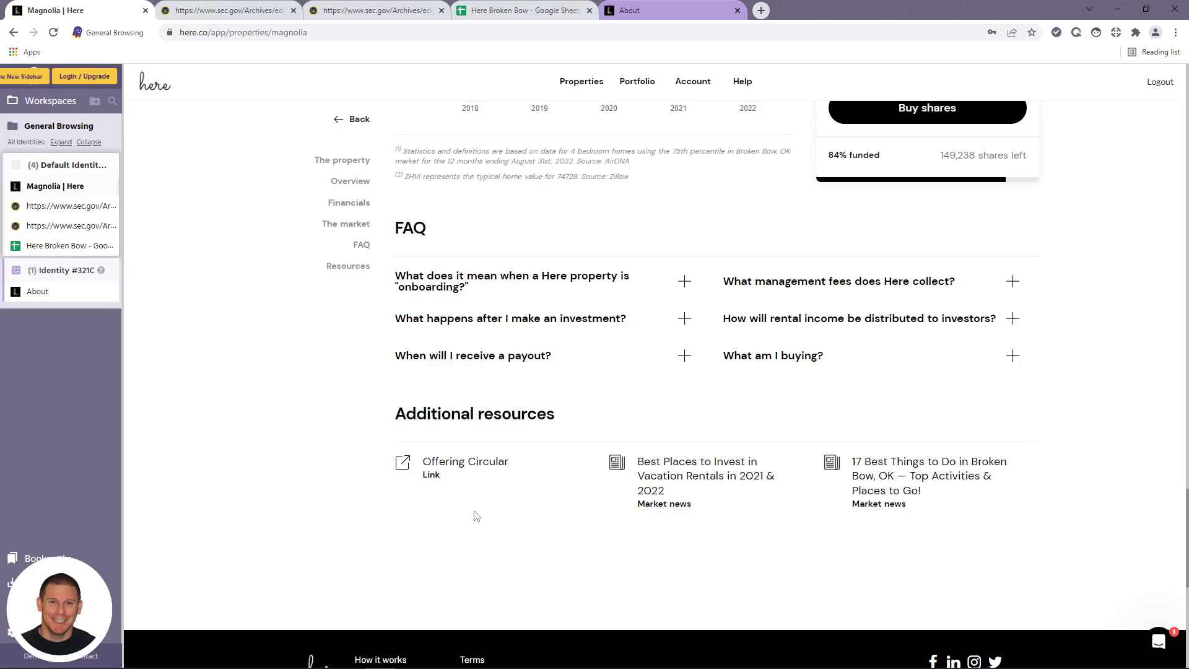
- Switch to the SEC offering circular and highlight the cost rows in the Series #14 use of proceeds table
left_click(234, 17)
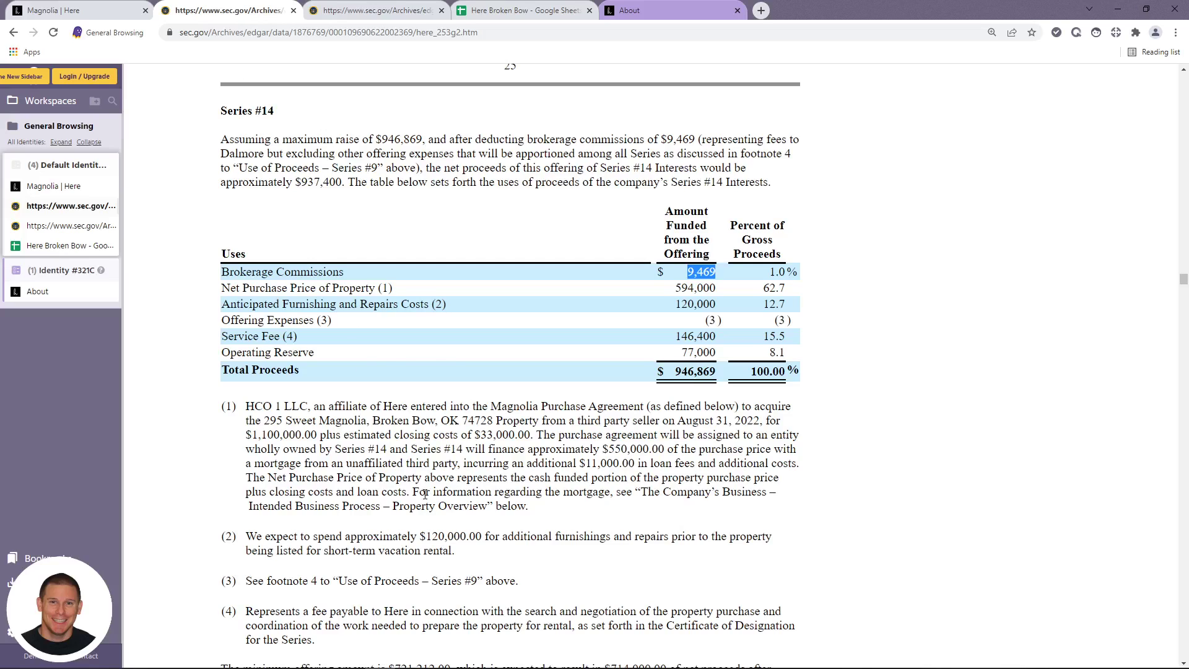
triple_click(235, 124)
left_click(278, 203)
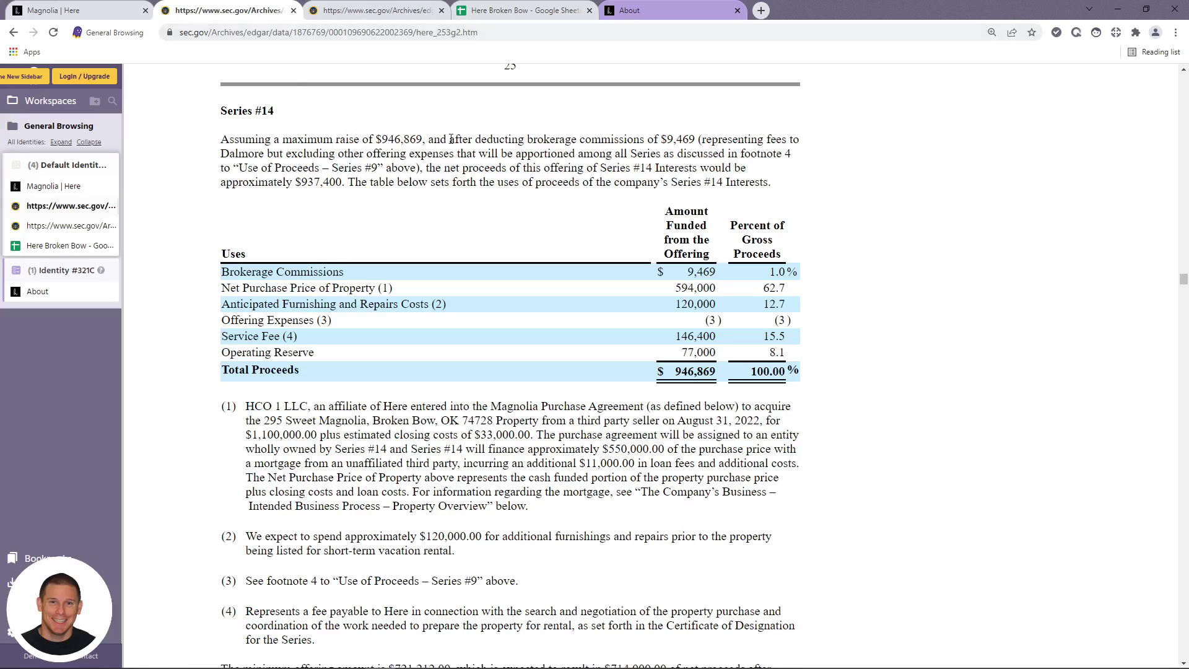
left_click_drag(223, 283, 725, 354)
left_click(680, 445)
- In the circular's Distributions section, read up on the property management fee and highlight its percentage range and gross receipts basis
left_click(366, 11)
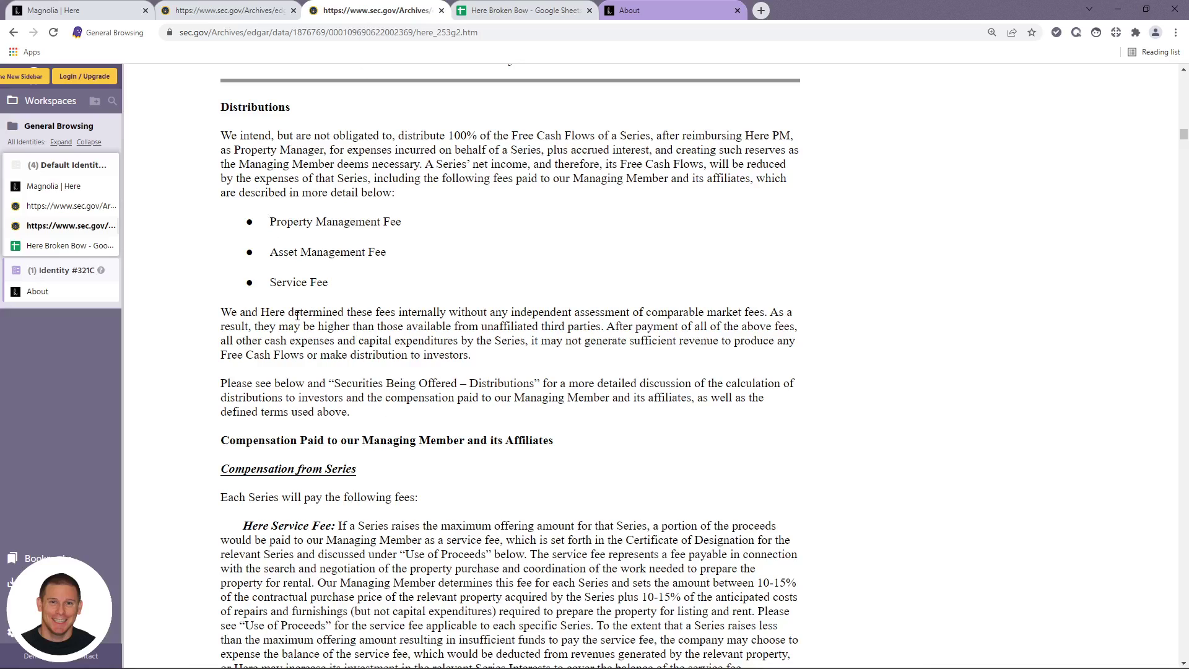
left_click_drag(270, 222, 403, 224)
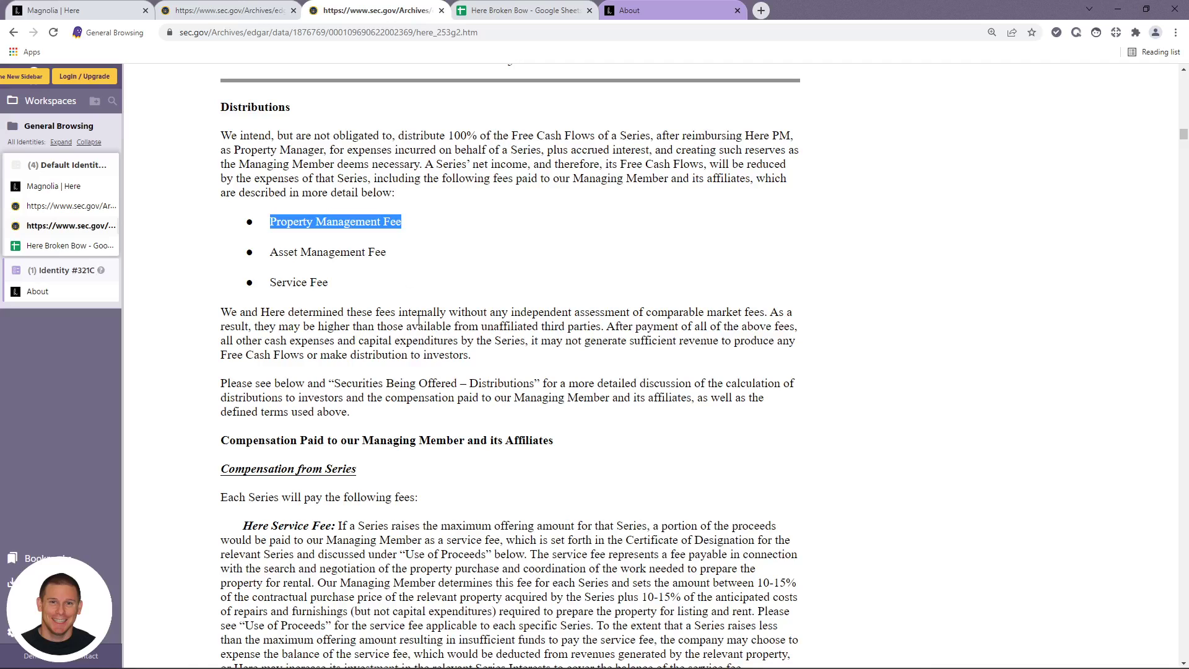
scroll(487, 470, "down", 3)
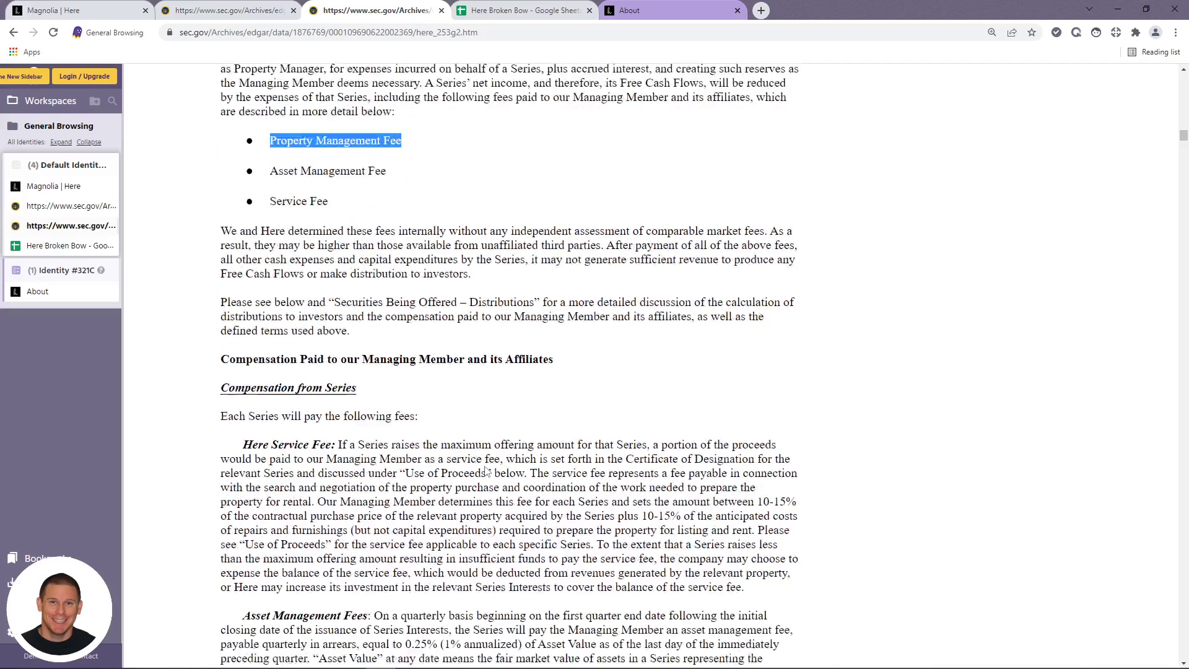
scroll(641, 445, "down", 3)
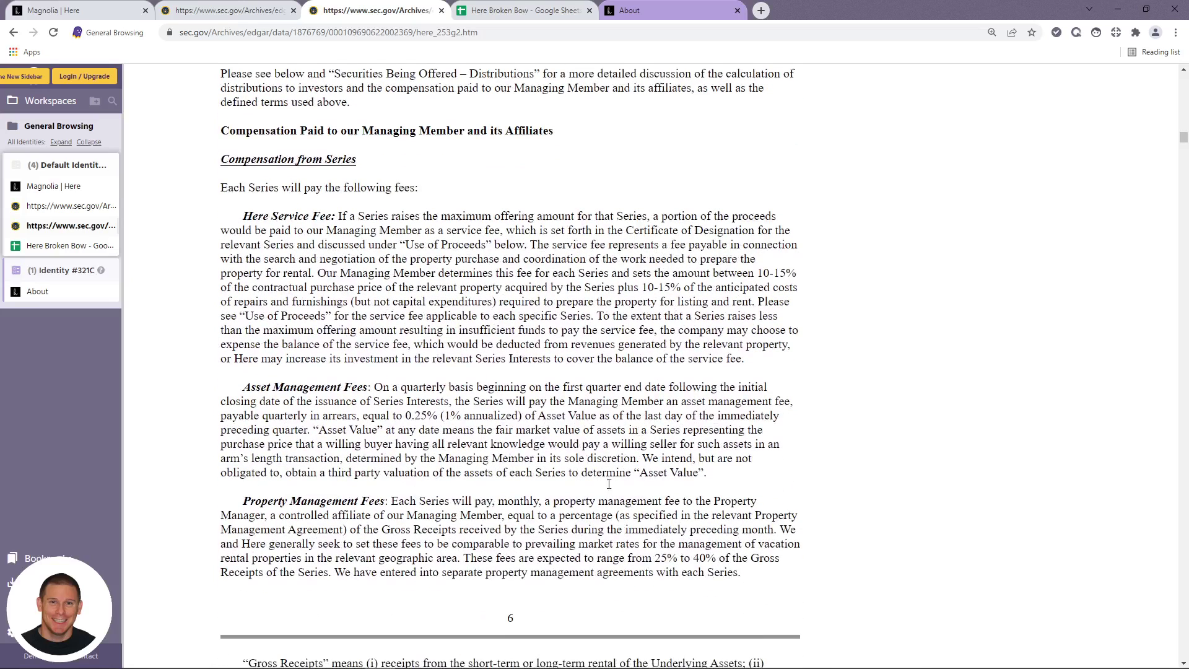
left_click_drag(654, 495, 721, 496)
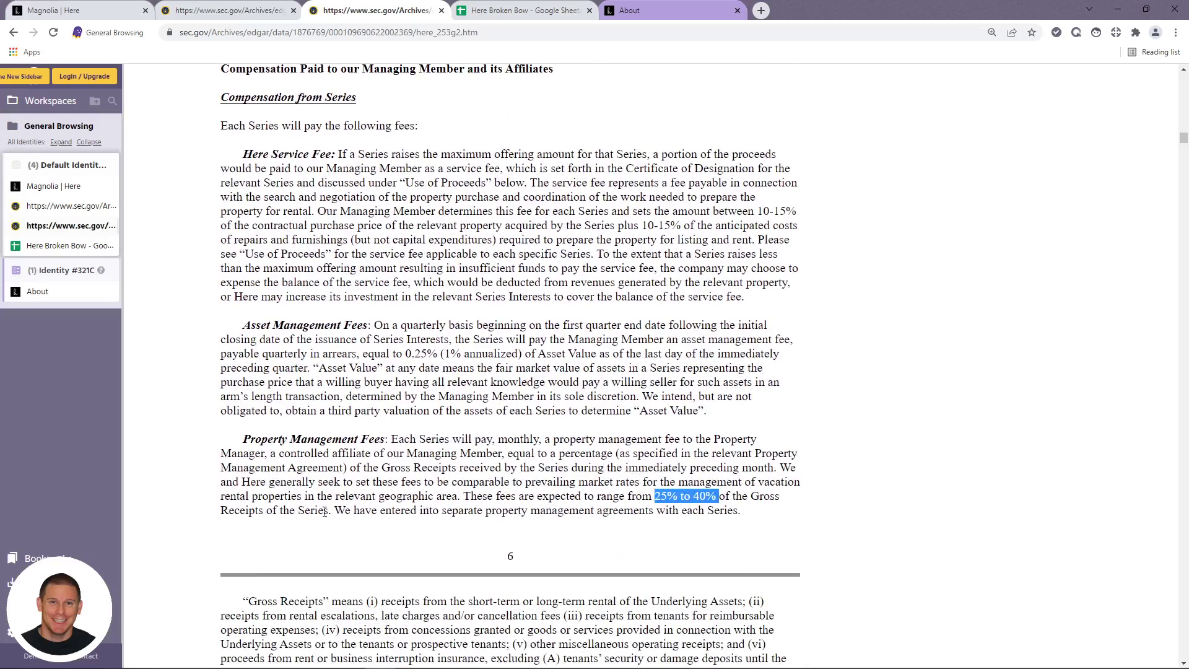
left_click_drag(229, 510, 314, 510)
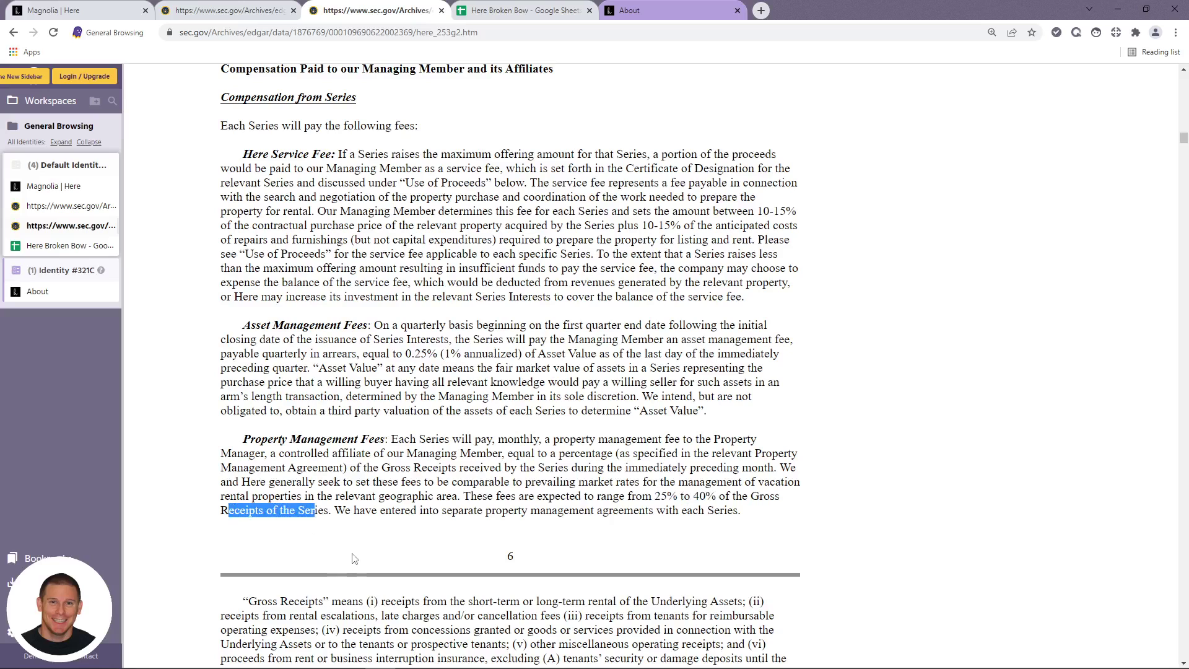
left_click(437, 468)
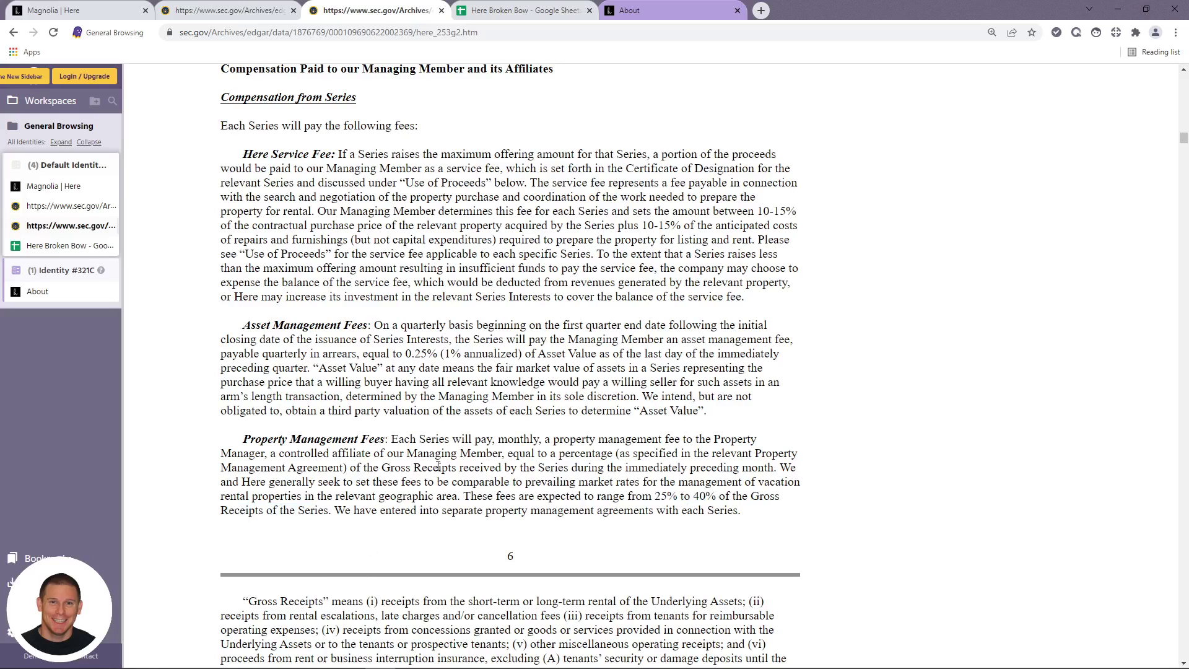
- Find the asset management fee in the fee list and highlight its annualized rate in the Asset Management Fees paragraph
scroll(438, 396, "up", 5)
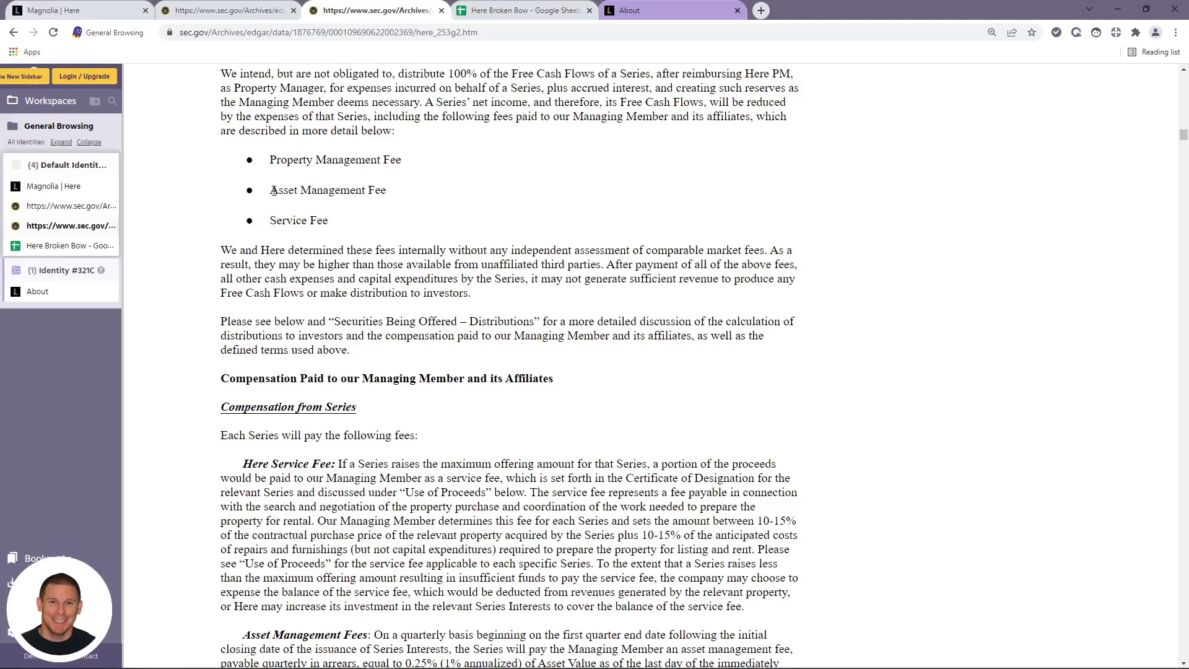
left_click_drag(270, 190, 365, 190)
scroll(461, 508, "down", 2)
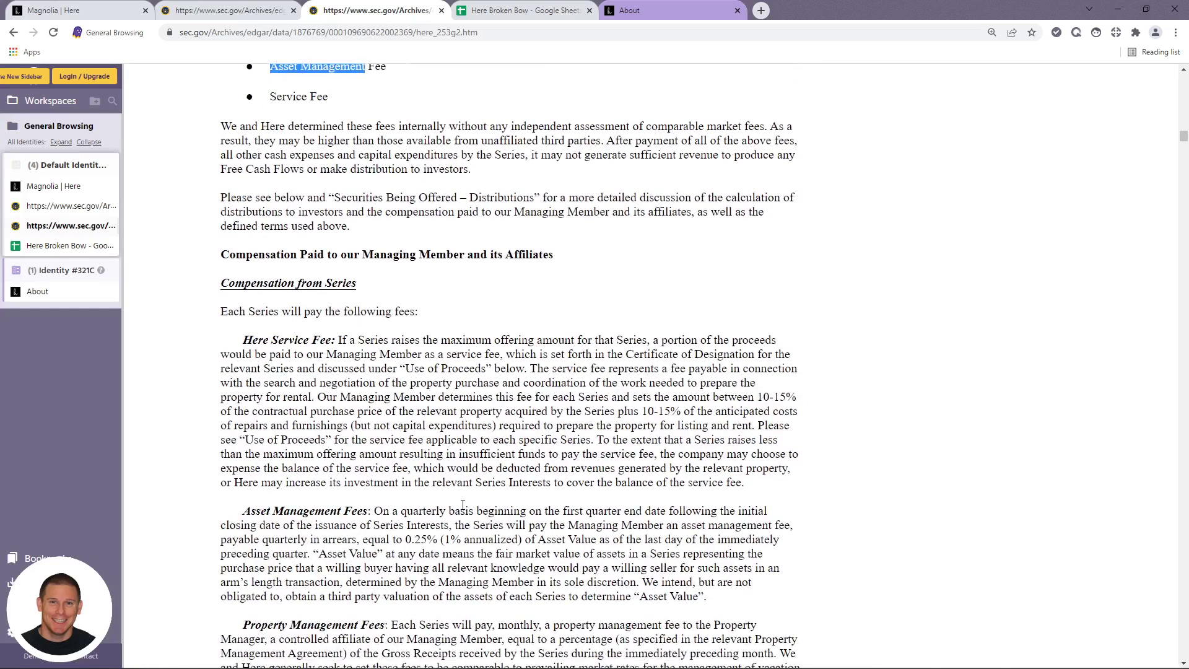
left_click_drag(446, 538, 513, 539)
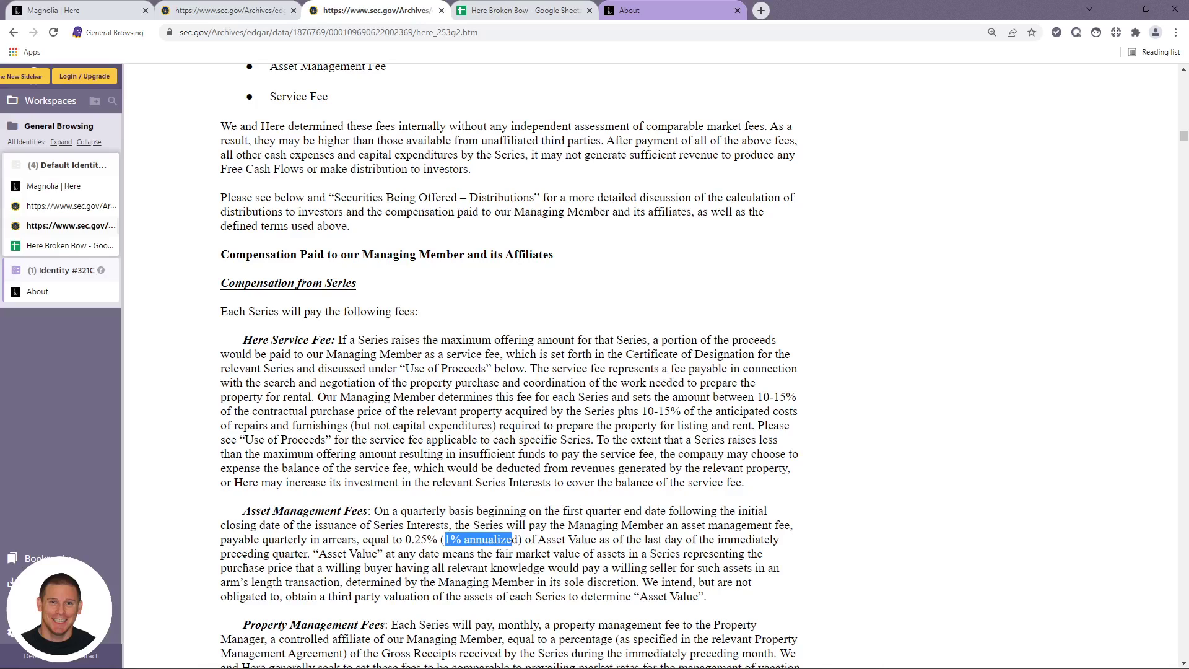
left_click(292, 567)
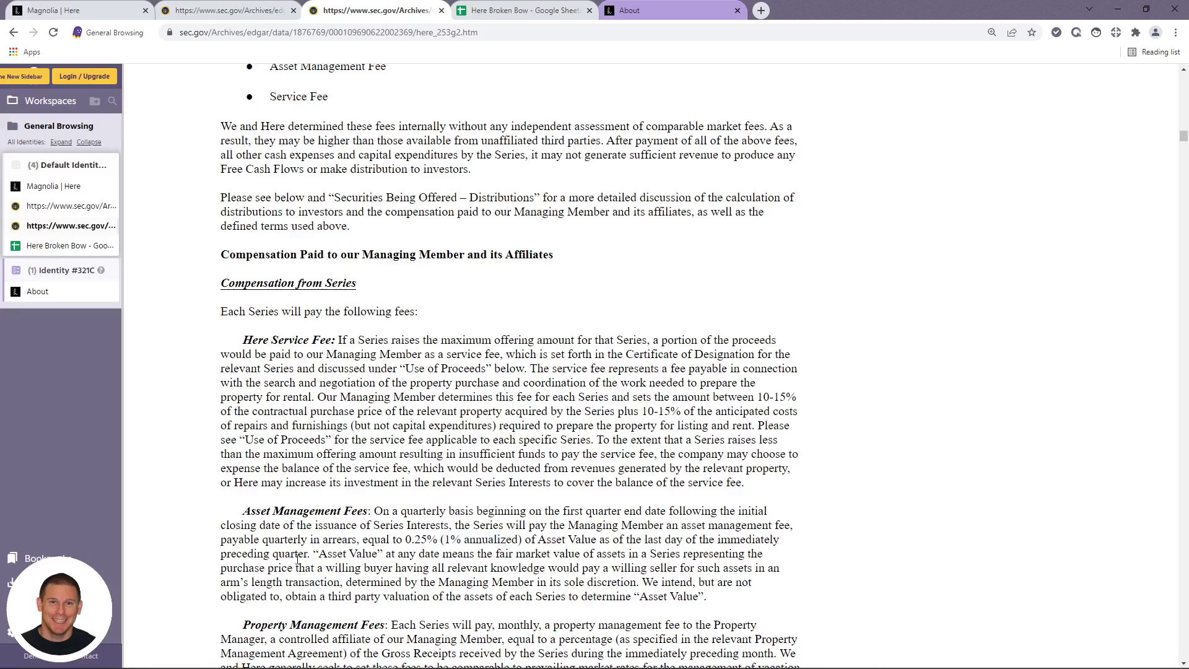
left_click_drag(245, 510, 360, 510)
left_click(319, 584)
left_click_drag(444, 540, 477, 540)
left_click(478, 540)
- Highlight Service Fee in the fee list and the furnishing and repairs percentage in the Here Service Fee paragraph
scroll(412, 579, "up", 3)
double_click(299, 285)
left_click_drag(299, 284, 328, 283)
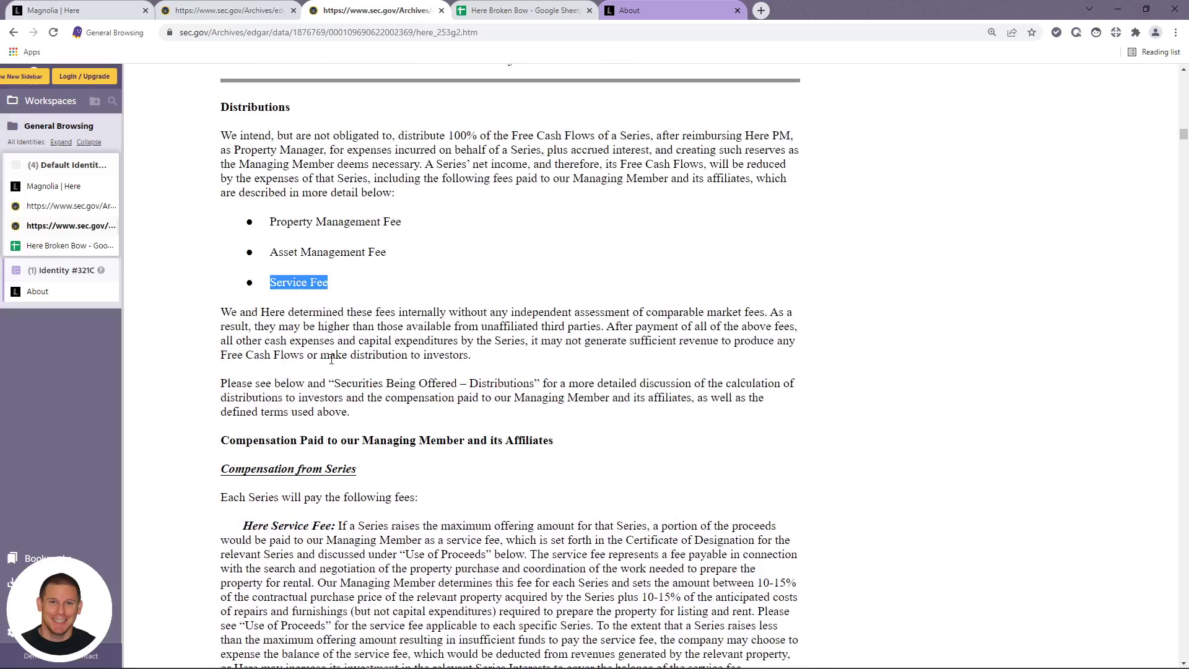
left_click(331, 360)
scroll(331, 359, "down", 4)
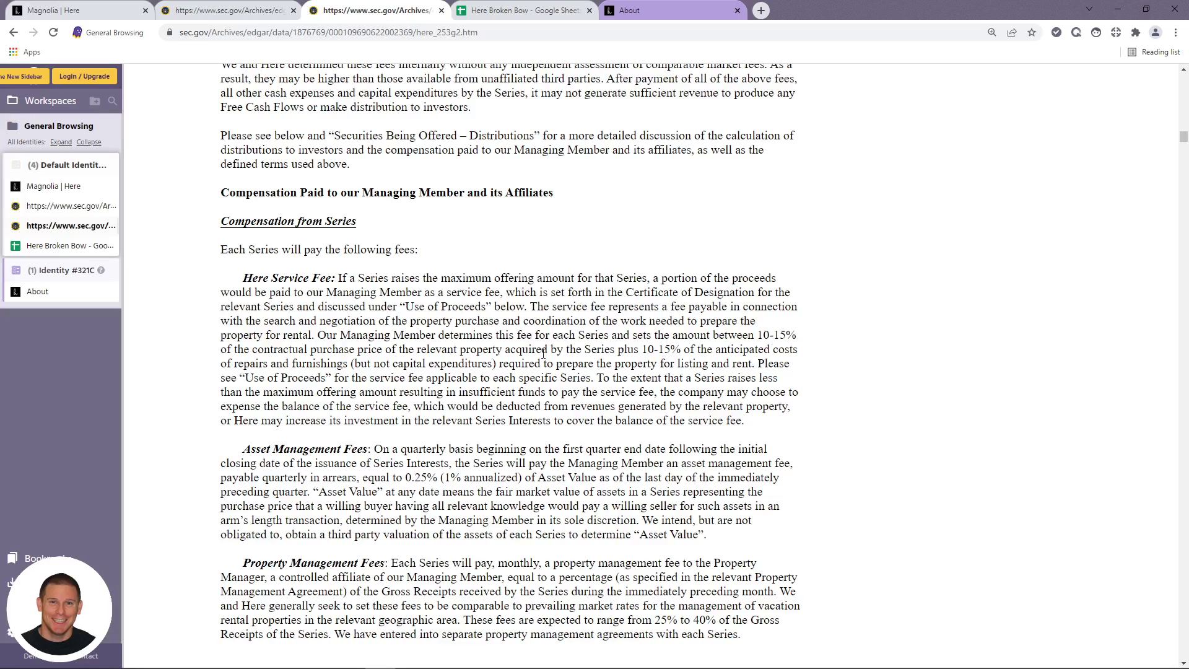
left_click_drag(642, 350, 683, 350)
left_click(695, 443)
- Return to the Series #14 use of proceeds table and highlight the brokerage commissions and the net purchase price
left_click(224, 11)
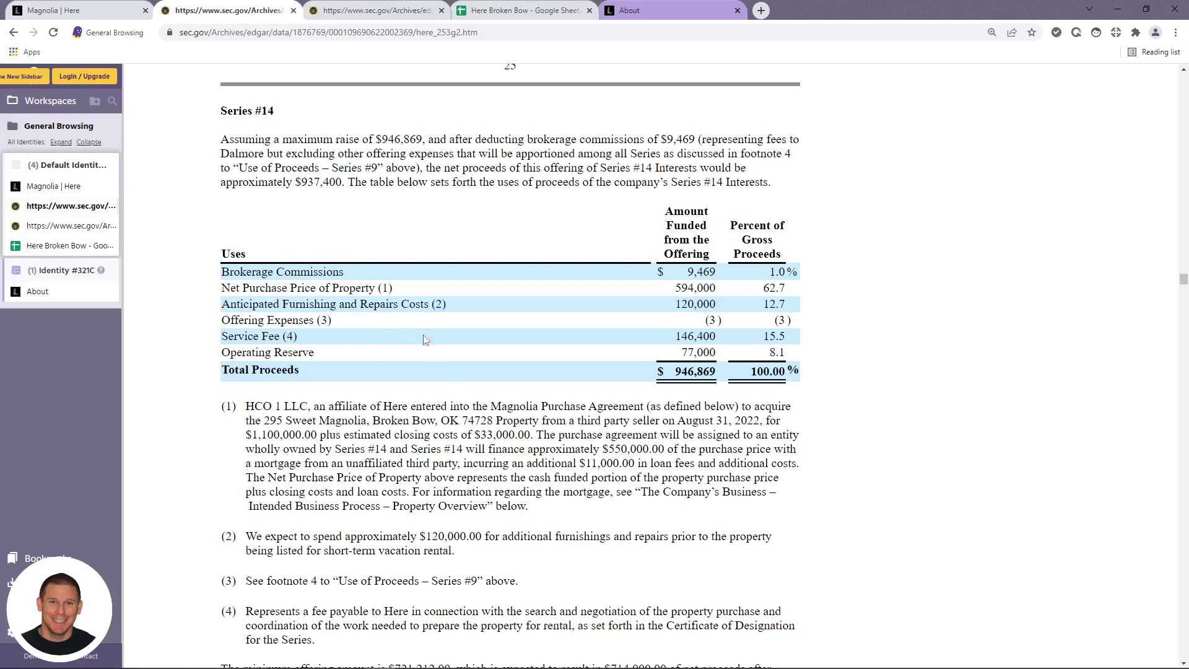
triple_click(301, 273)
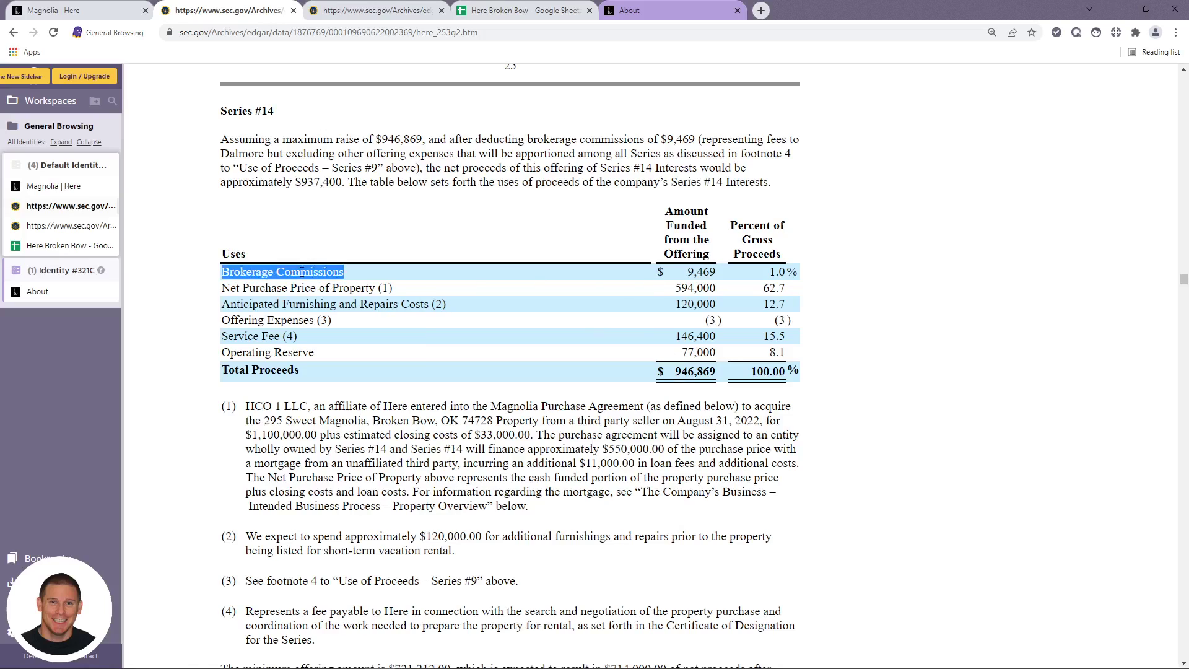
left_click(340, 405)
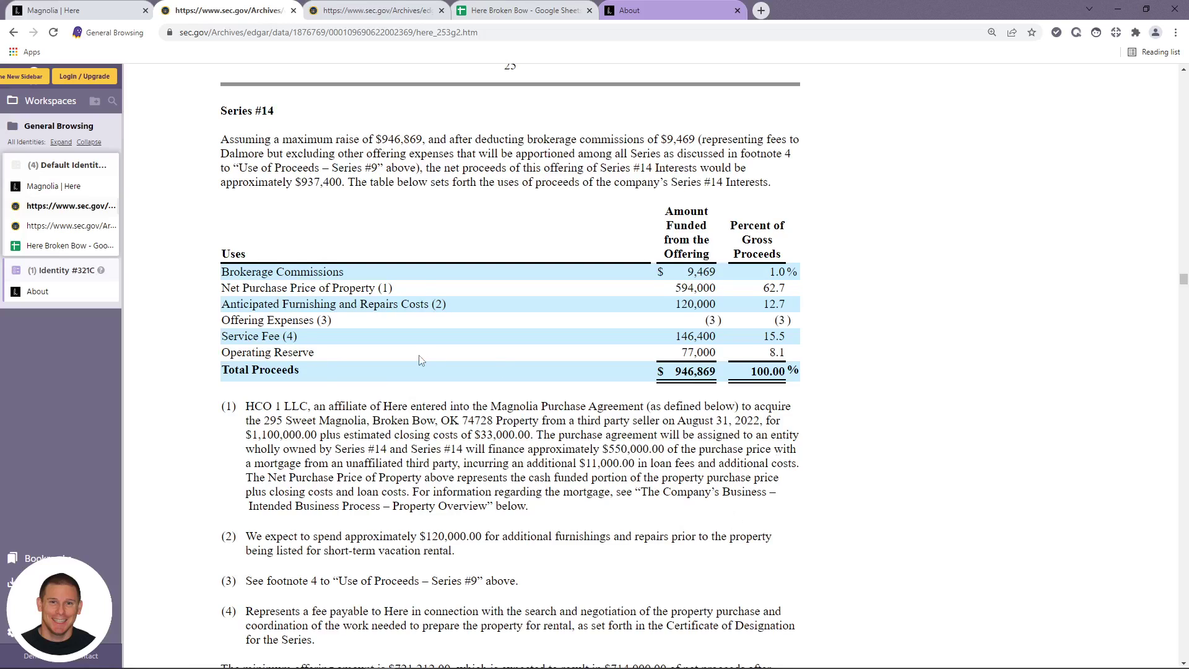
left_click_drag(229, 287, 370, 288)
left_click_drag(674, 288, 733, 297)
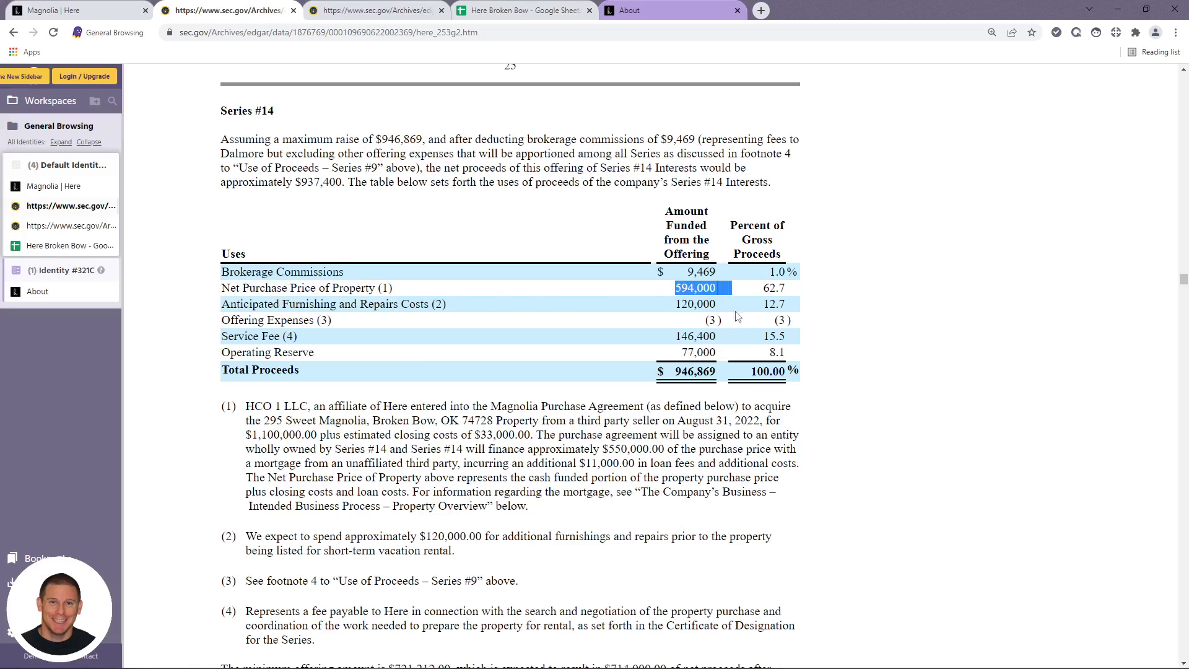
left_click(1083, 436)
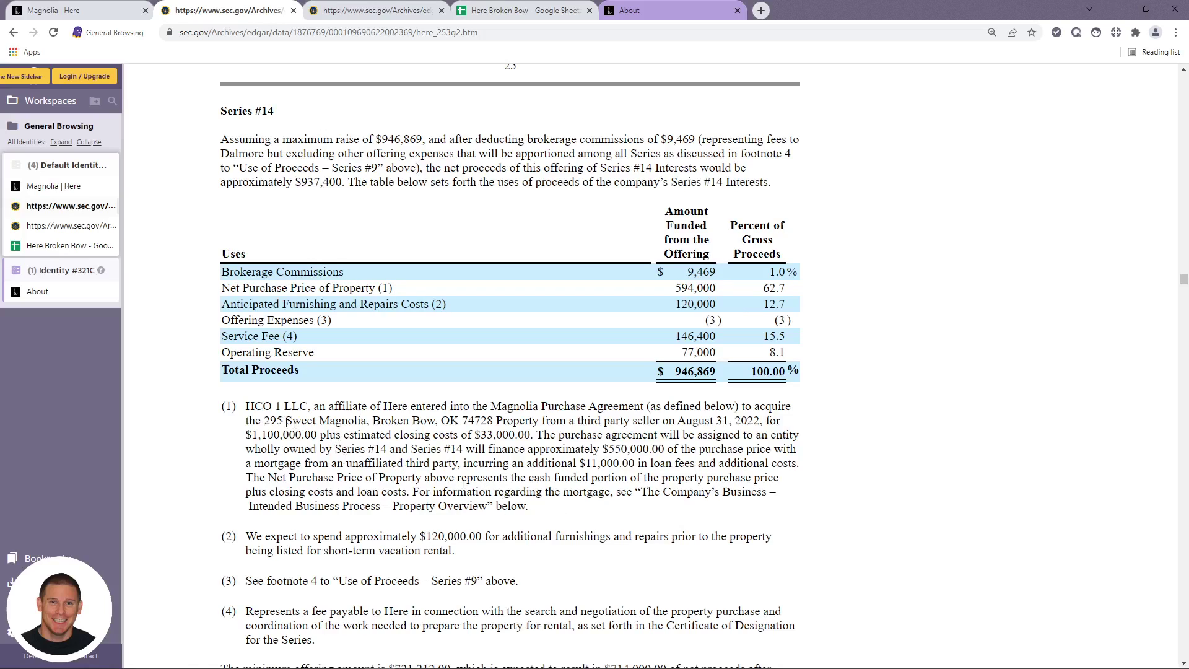
- Highlight the purchase price, closing costs and loan fees in footnote 1 and relate them to the net purchase price amount
left_click_drag(255, 436, 318, 436)
left_click(399, 542)
left_click_drag(481, 435, 523, 435)
left_click_drag(579, 463, 612, 463)
left_click(625, 491)
double_click(695, 287)
left_click(600, 521)
- Highlight the anticipated furnishing and repairs costs and their amount in the Series #14 use of proceeds table
left_click_drag(282, 303, 420, 302)
left_click(543, 469)
left_click_drag(674, 304, 709, 305)
left_click(573, 589)
double_click(708, 305)
left_click_drag(674, 304, 743, 306)
left_click(706, 325)
double_click(702, 305)
left_click(681, 303)
left_click_drag(681, 302, 716, 305)
left_click(693, 303)
double_click(694, 303)
- Highlight the service fee's amount and percentage and the operating reserve amount in the Series #14 table
left_click_drag(680, 352, 724, 355)
left_click(260, 336)
triple_click(265, 336)
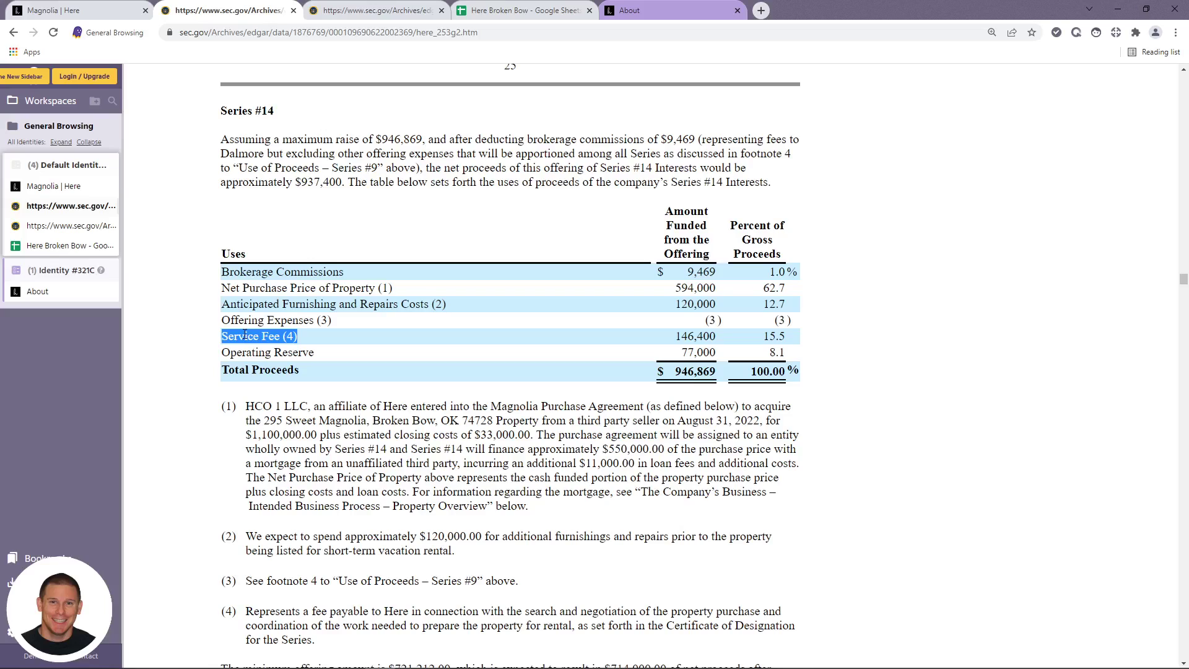
left_click(245, 335)
left_click_drag(675, 336, 716, 336)
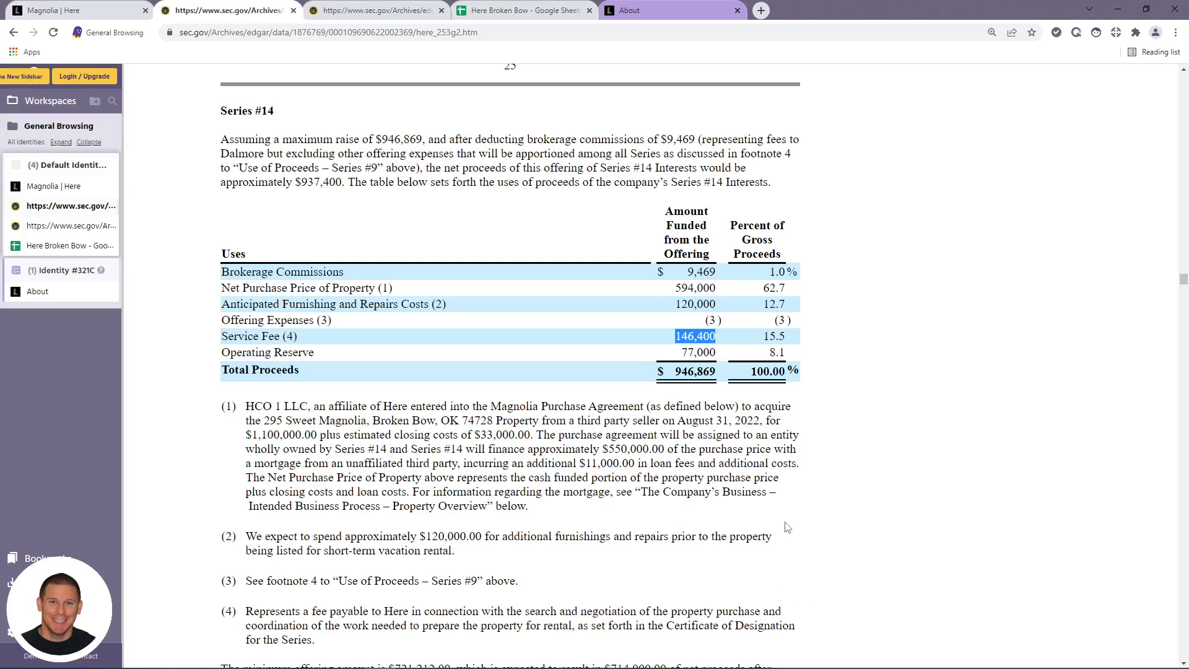
left_click_drag(768, 337, 827, 353)
left_click(1027, 427)
double_click(679, 351)
left_click(675, 512)
- Switch to the Here Broken Bow Google Sheet and check the first Here column's purchase price, down payment and brokerage cells
left_click(503, 12)
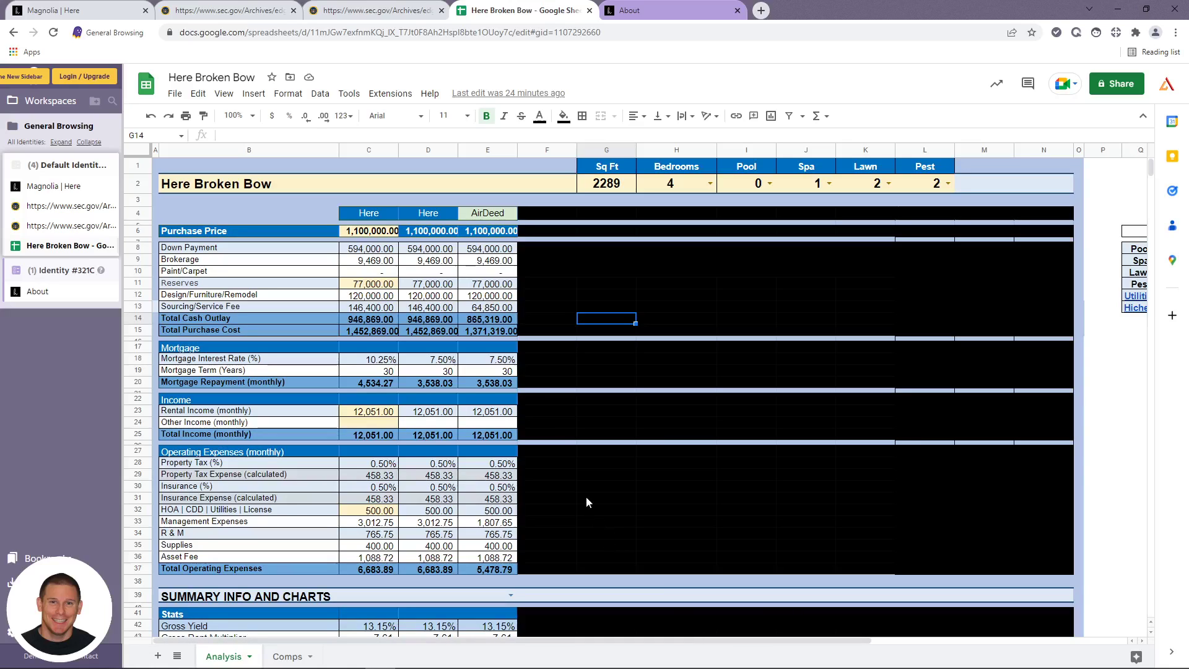
left_click(333, 463)
left_click(373, 232)
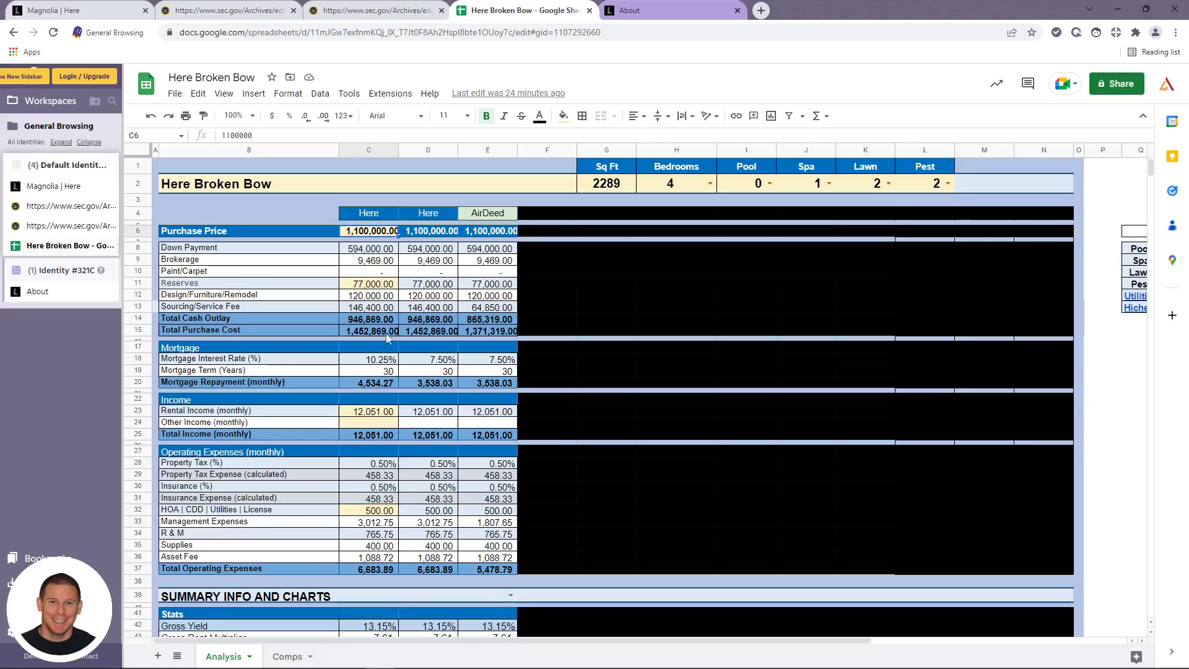
left_click(373, 250)
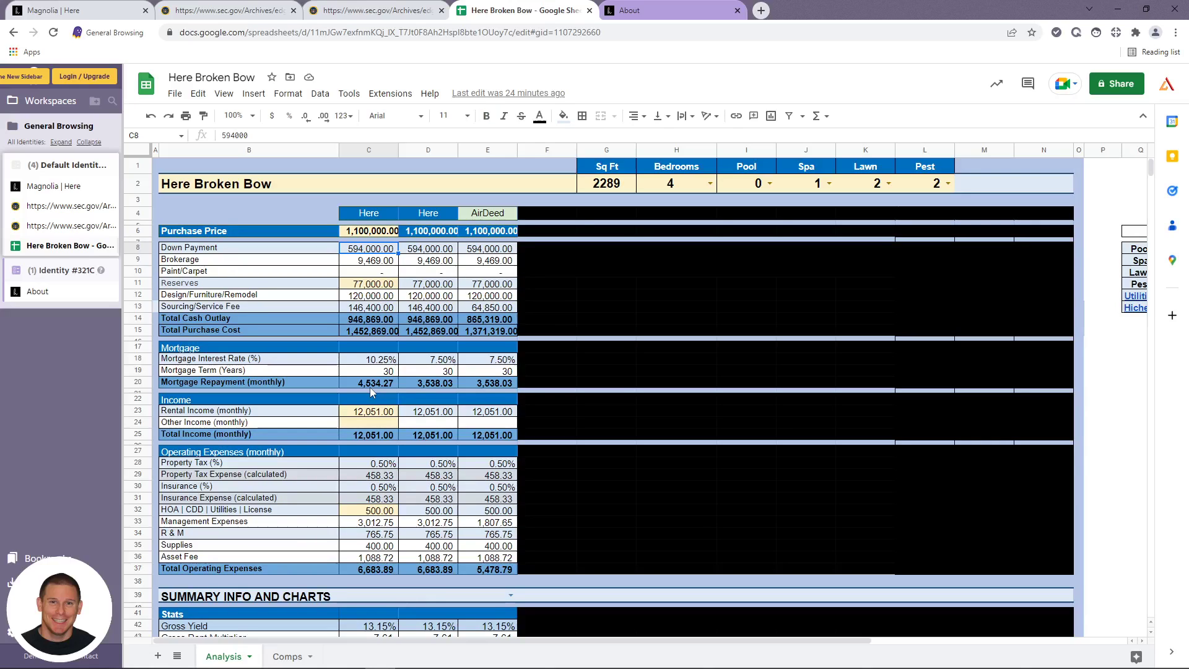
left_click(368, 263)
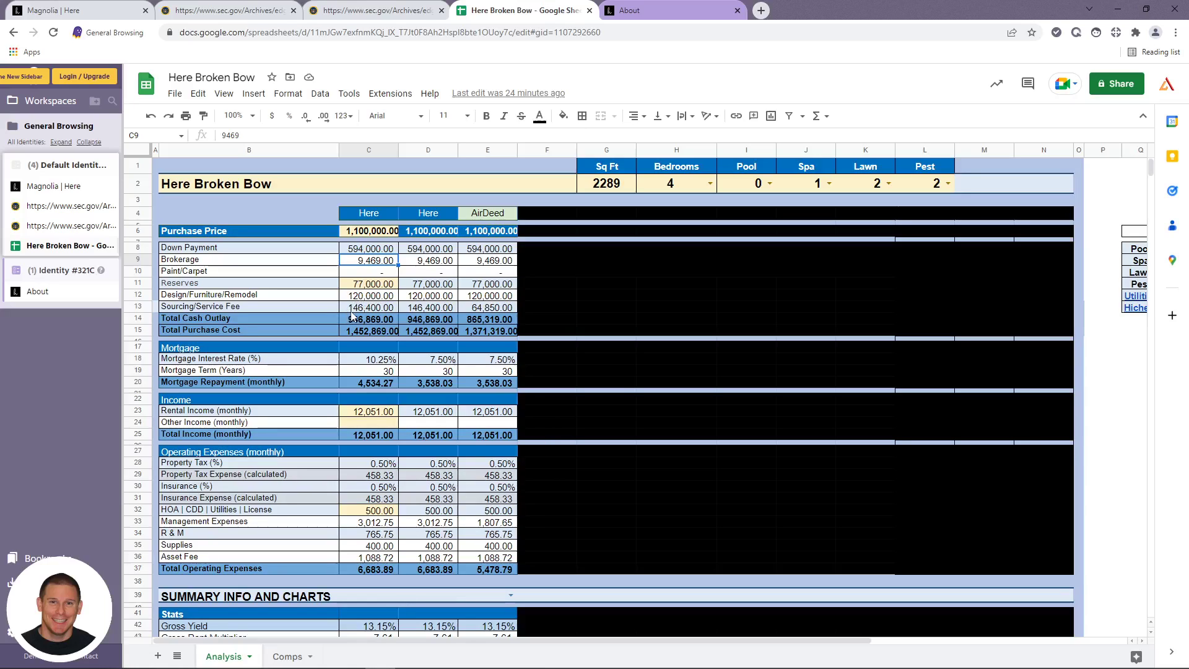
- Select both Here columns from their headers to total operating expenses and compare their mortgage interest rates
left_click_drag(372, 215, 424, 571)
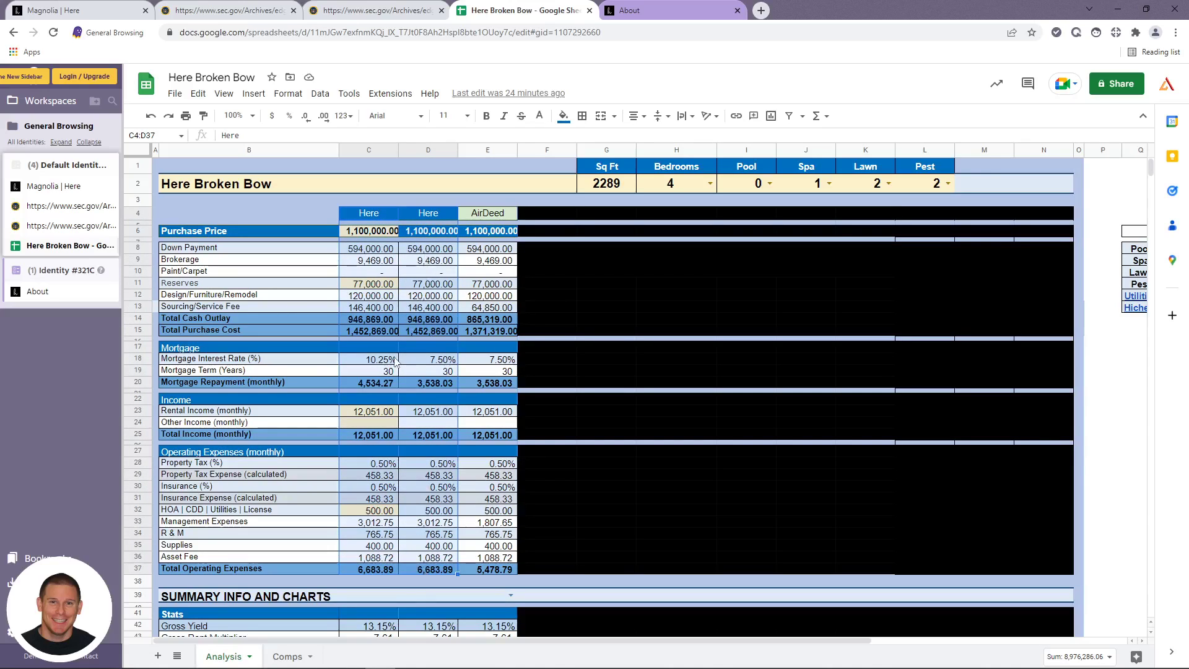
double_click(391, 360)
left_click_drag(431, 360, 434, 372)
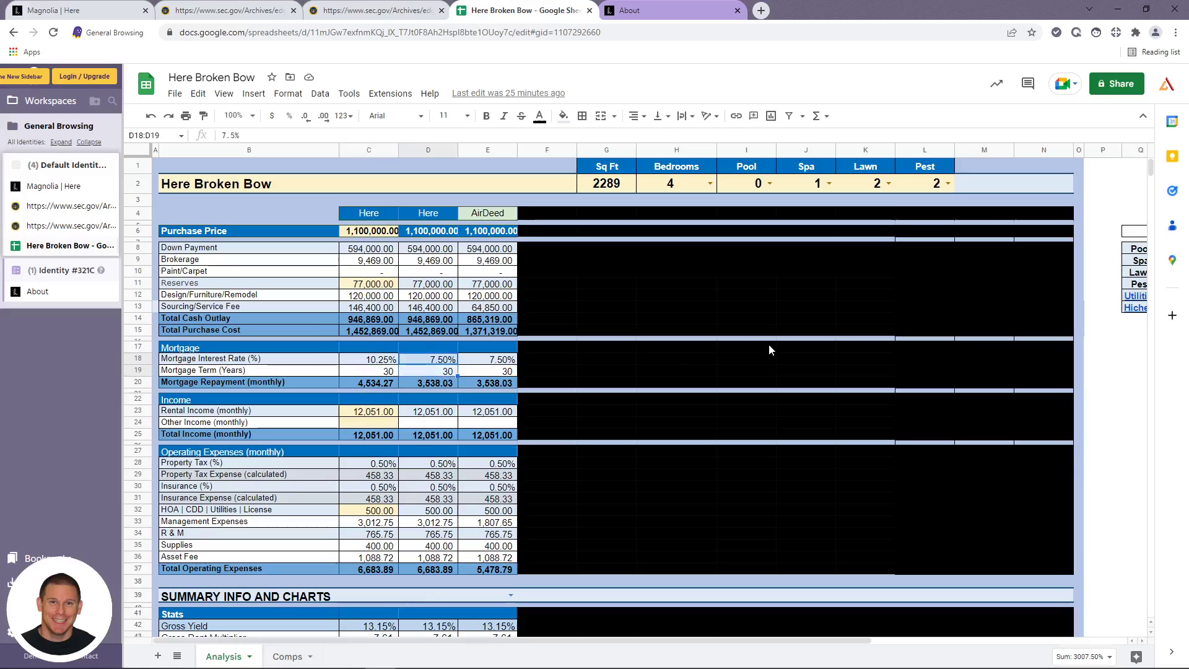
left_click(437, 365)
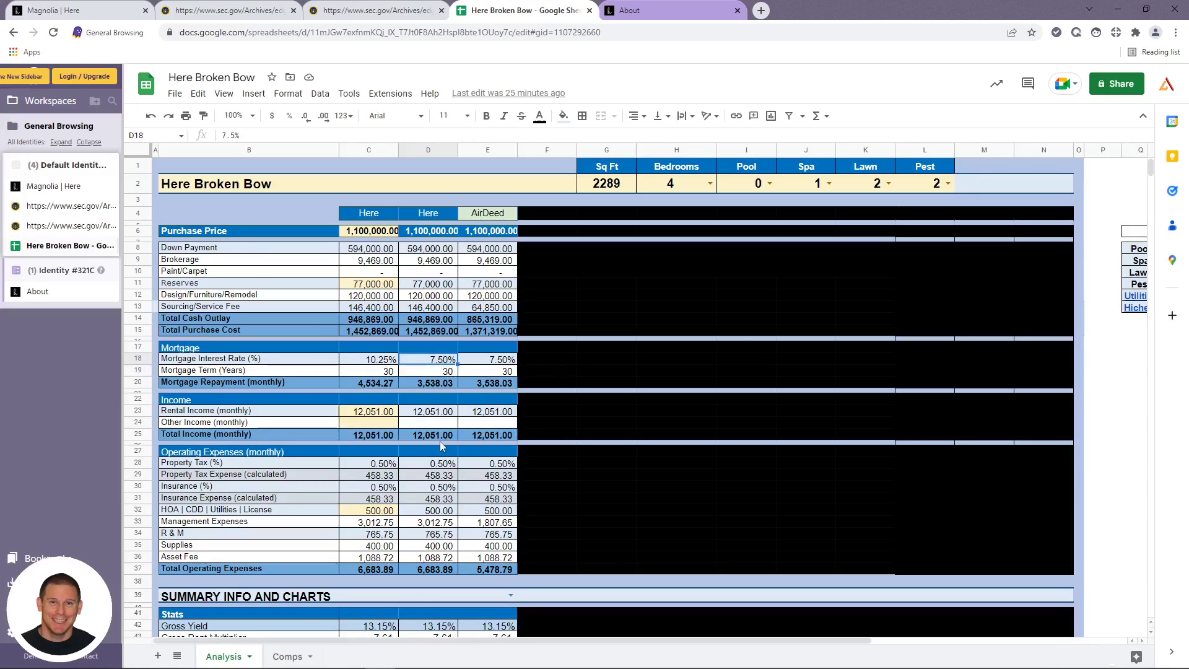
- Check the first Here column's rental income, property tax, insurance, HOA/utilities, management expenses and asset fee cells
left_click(380, 413)
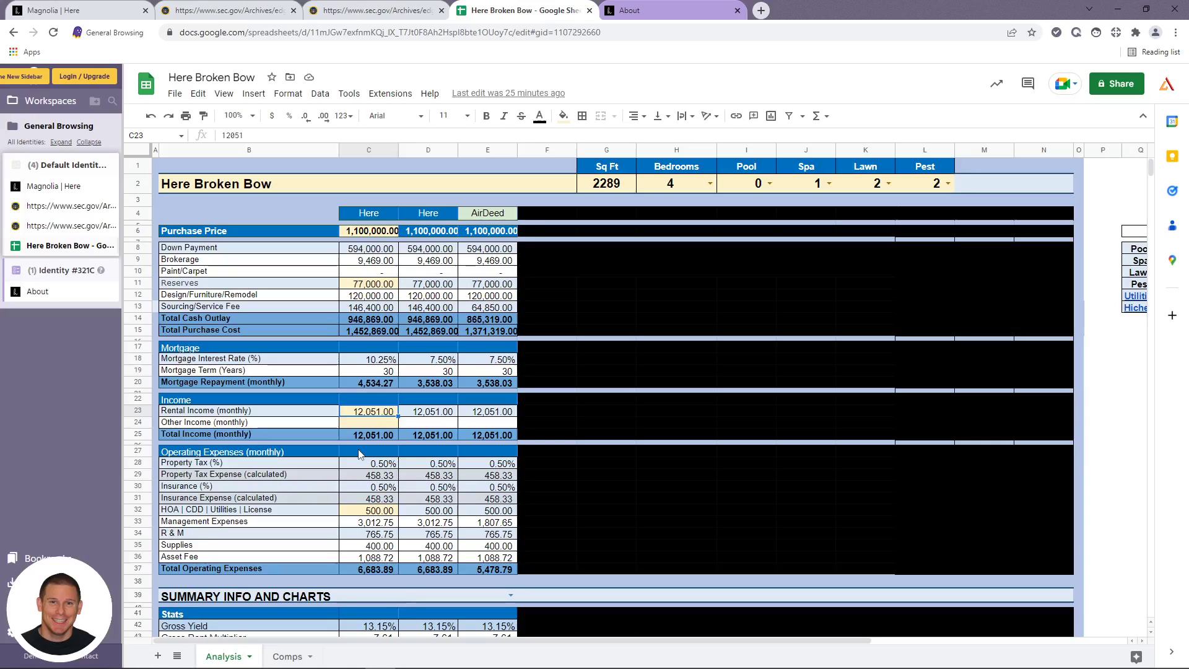
scroll(358, 454, "down", 1)
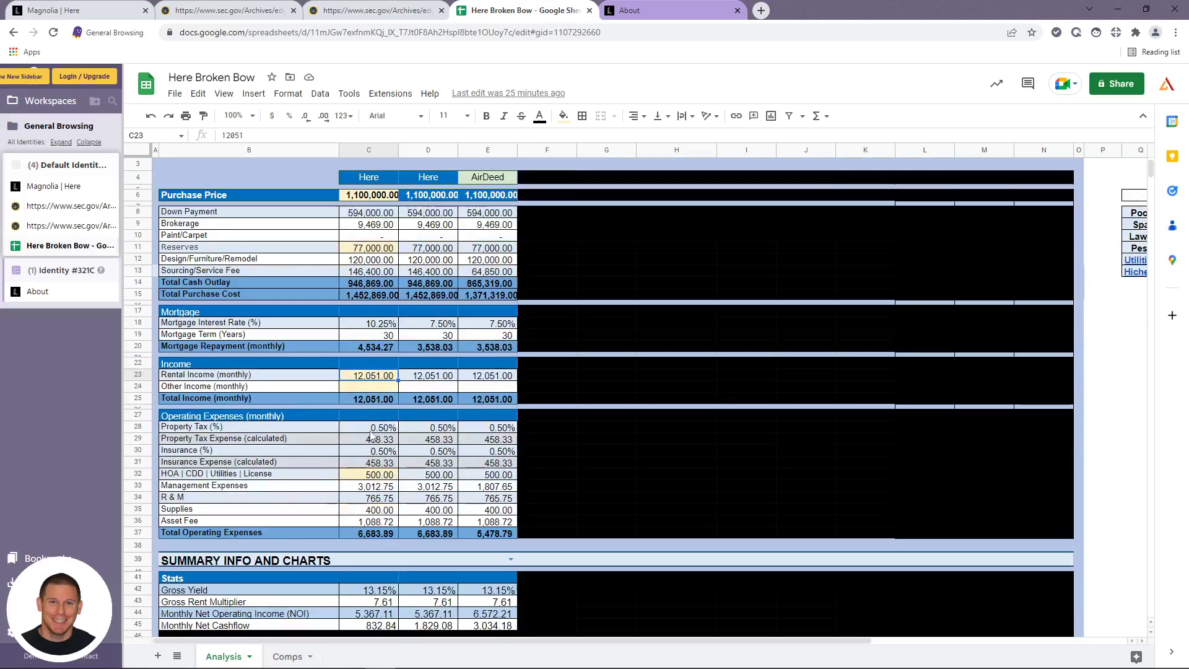
left_click(372, 429)
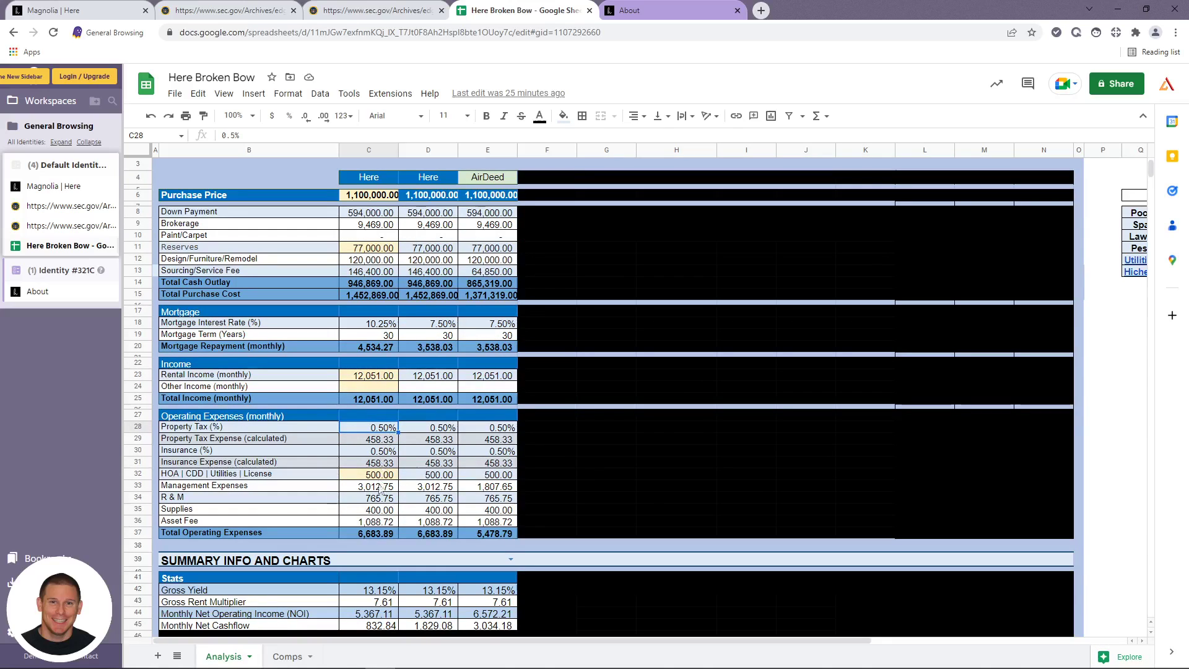
left_click(384, 453)
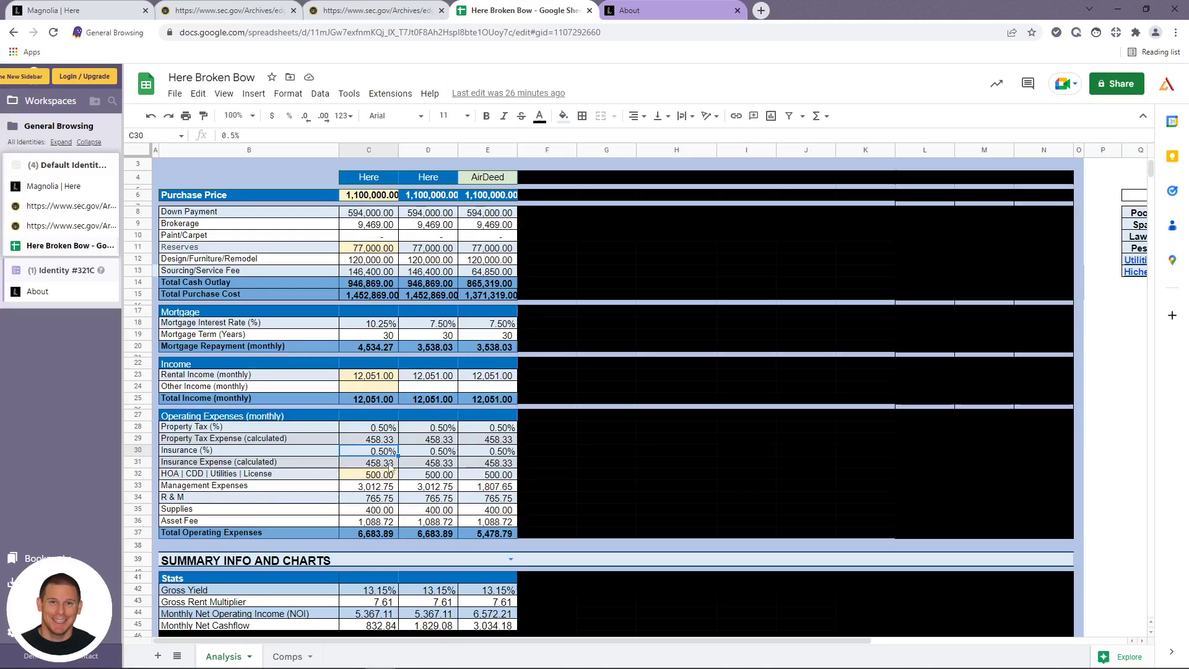
left_click(388, 473)
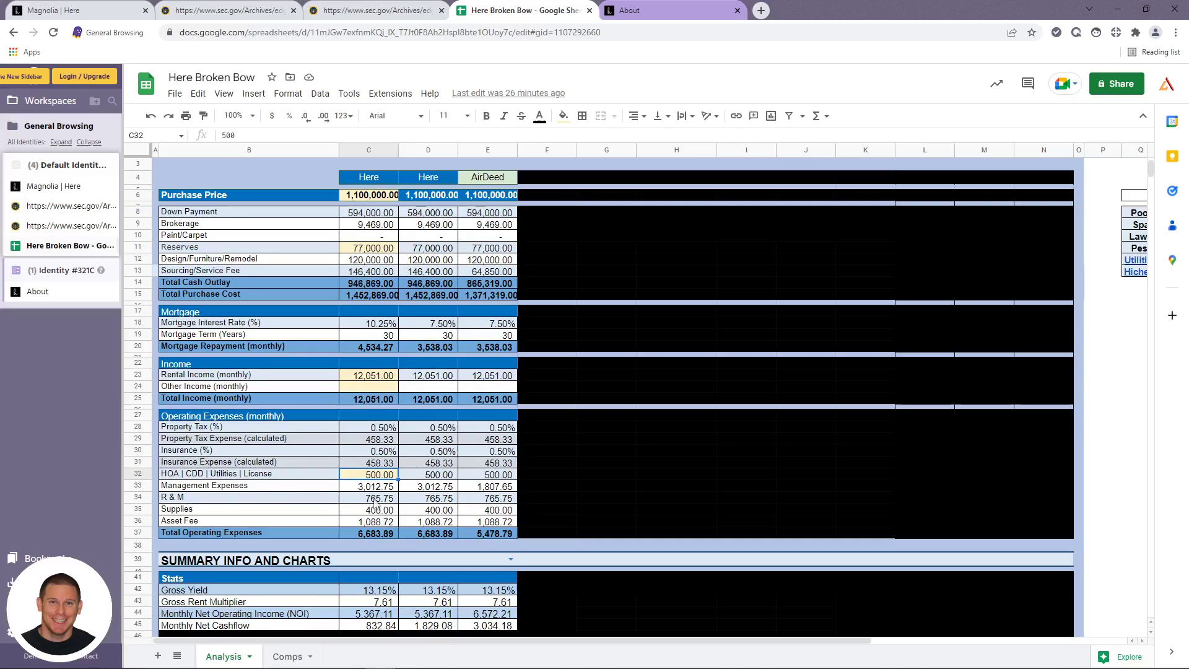
left_click(373, 488)
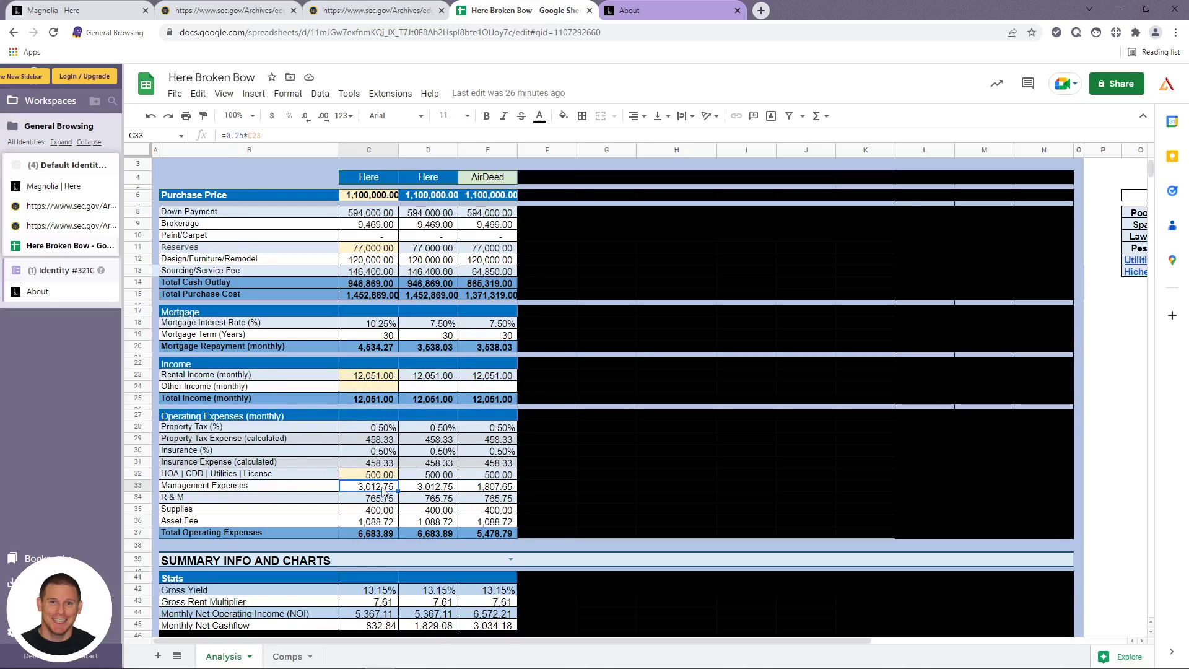
left_click(378, 522)
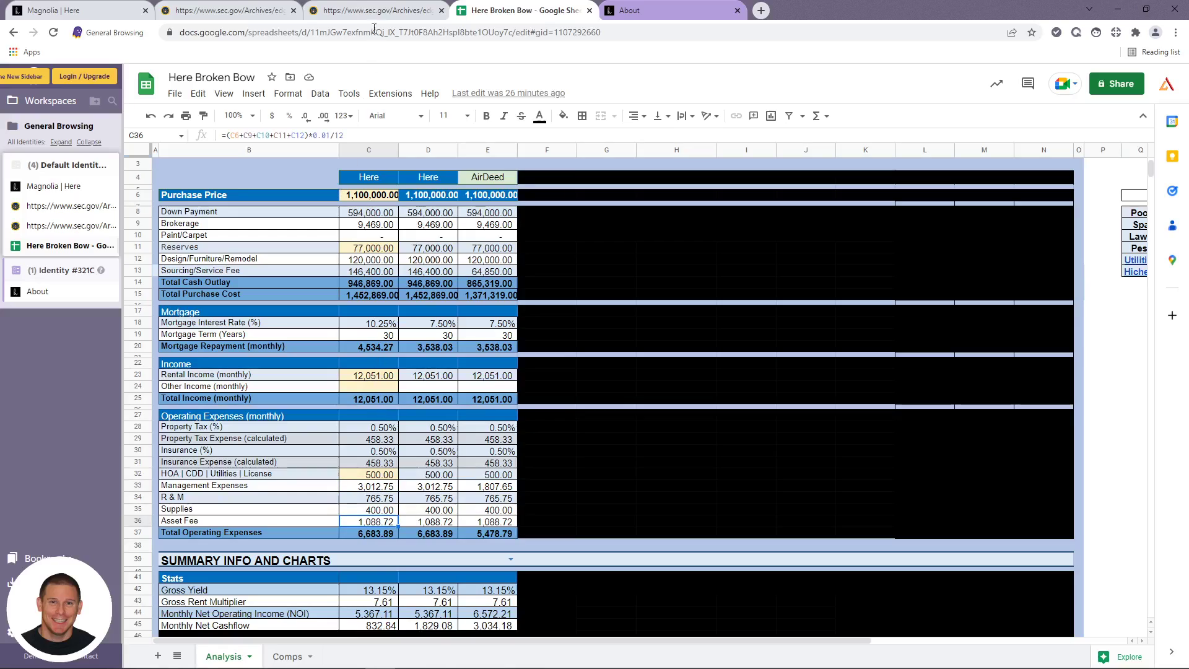
- Switch to the SEC circular's fee section and highlight the term "Gross Receipts" below the property management fees paragraph
left_click(372, 7)
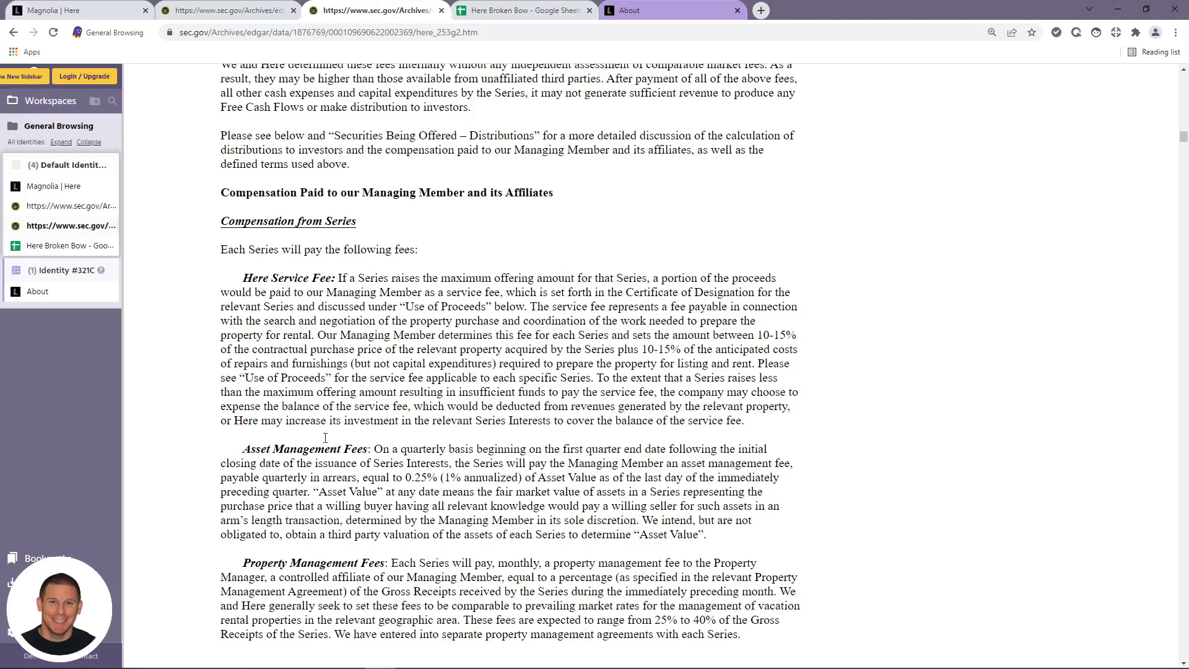
scroll(324, 454, "down", 5)
scroll(305, 392, "up", 2)
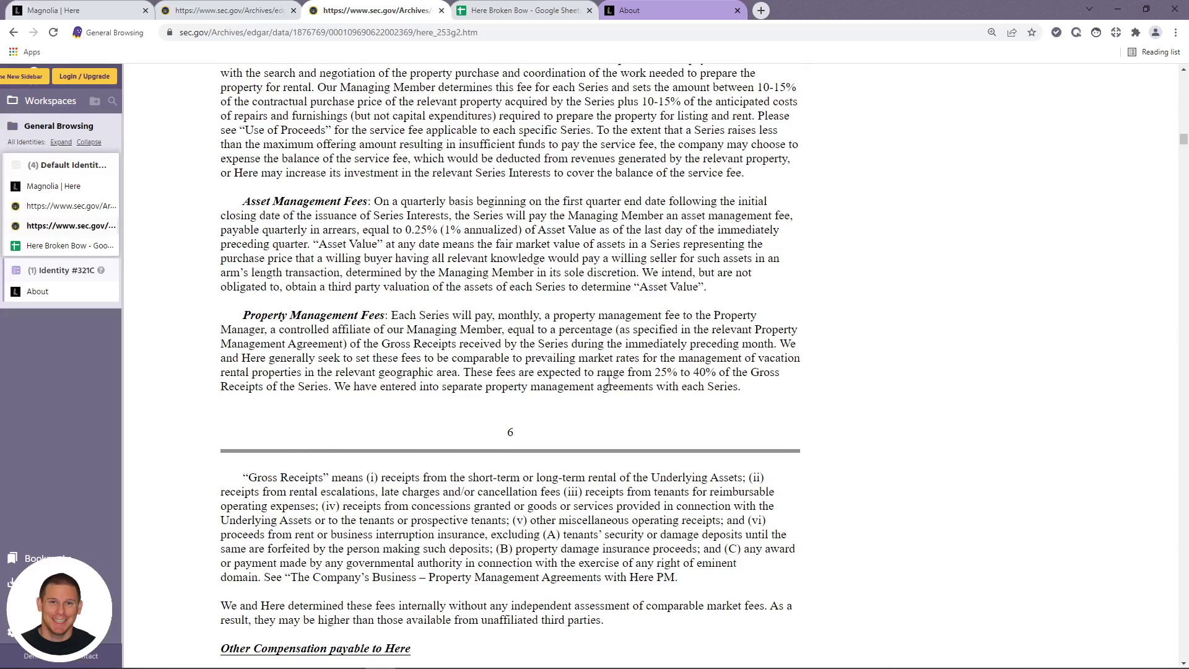
left_click_drag(249, 475, 325, 481)
left_click(318, 520)
left_click_drag(248, 477, 328, 477)
left_click(733, 590)
- Return to the Here Broken Bow sheet and check the first Here column's R & M, supplies and asset fee formulas
left_click(544, 9)
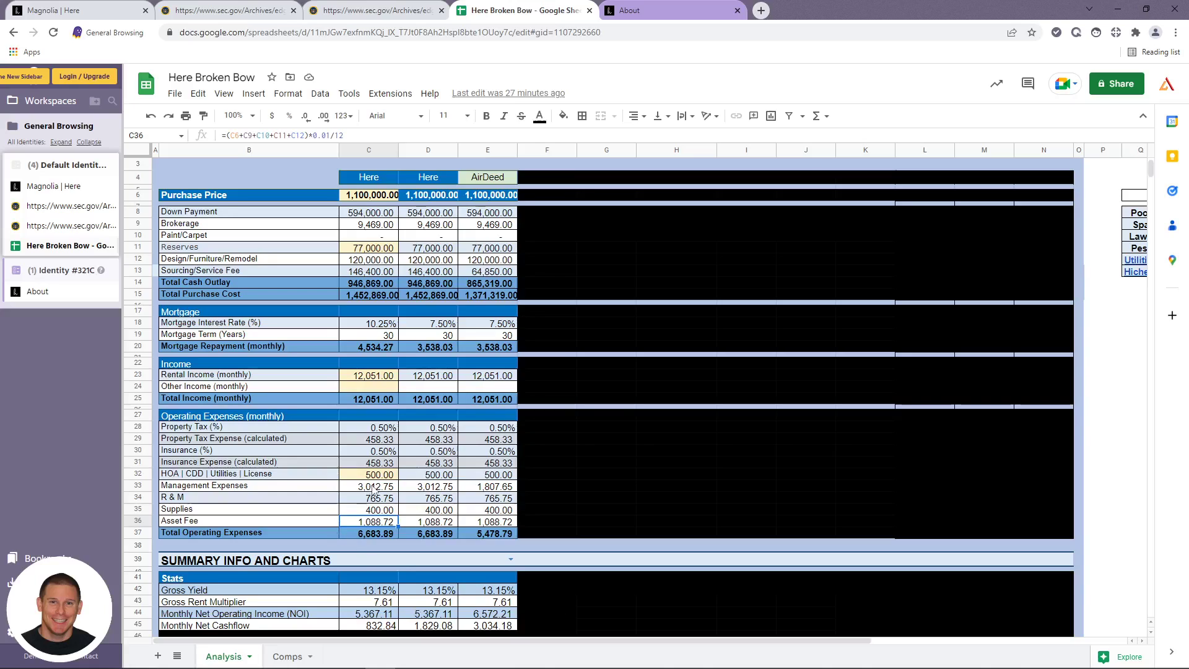
left_click(373, 497)
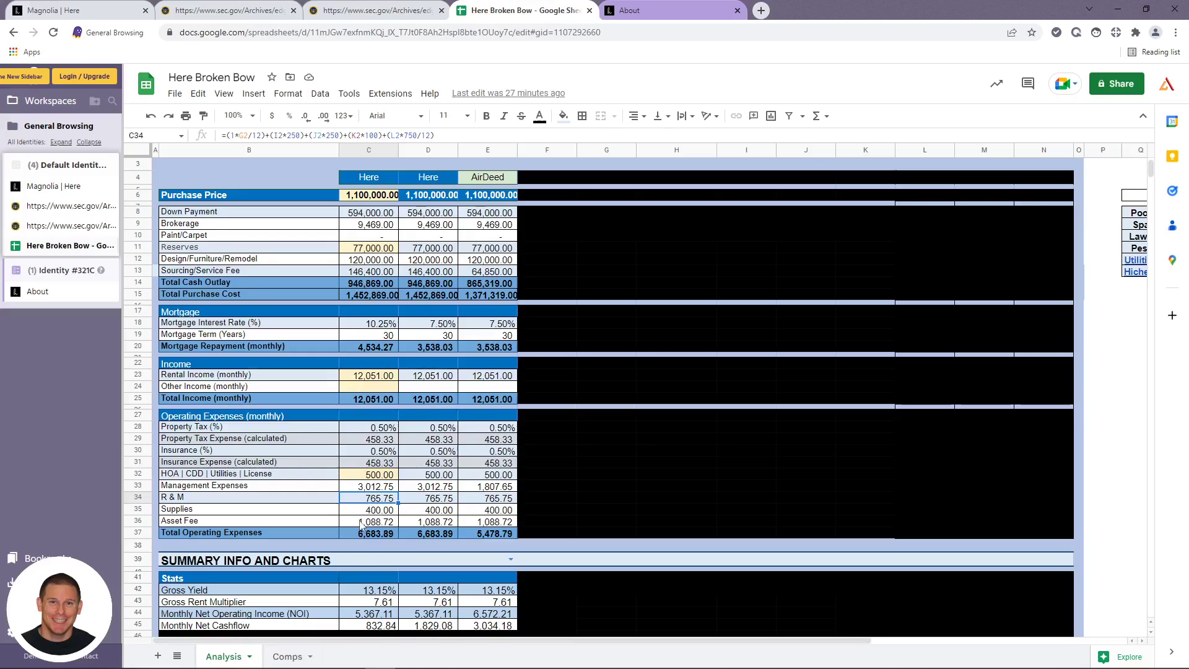
left_click(363, 512)
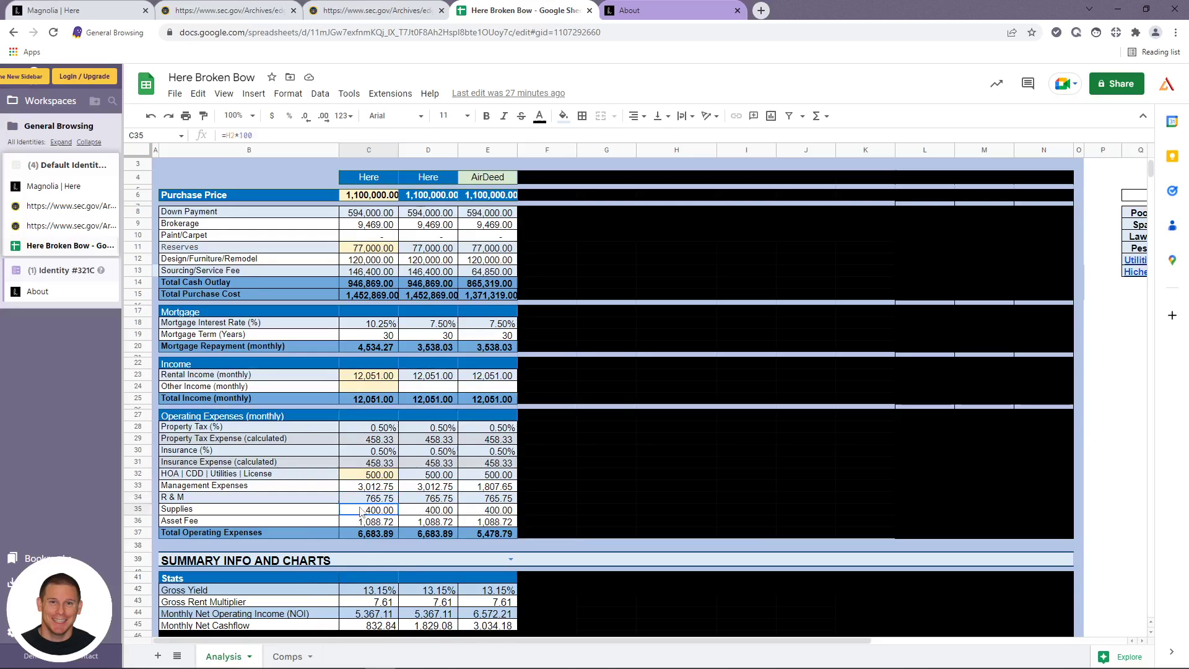
key("Down")
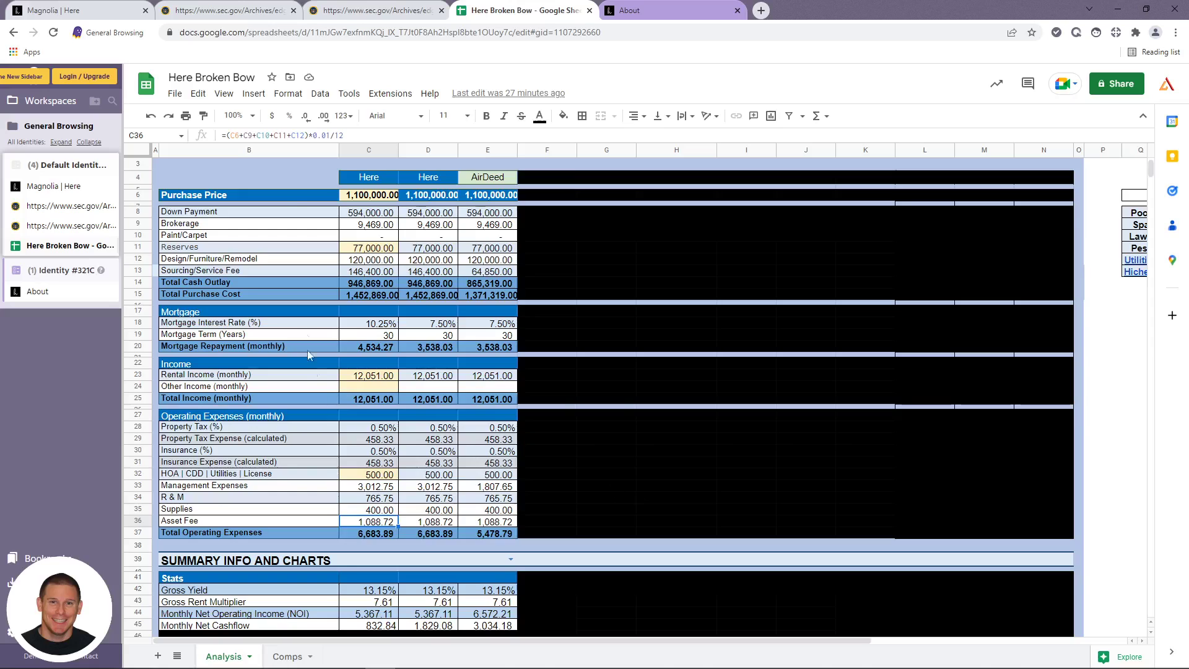
left_click(578, 489)
- Compare the Annual Cash ROI (Yield) cells of the two Here columns and inspect the second column's formula
scroll(579, 495, "down", 3)
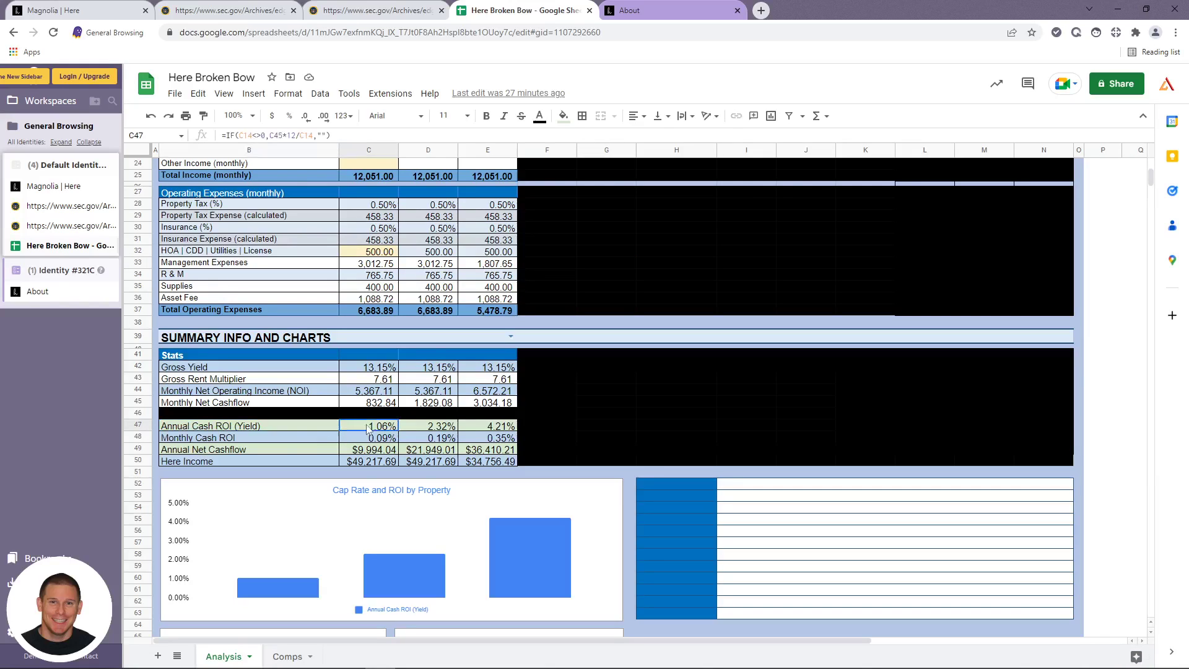
left_click(433, 429)
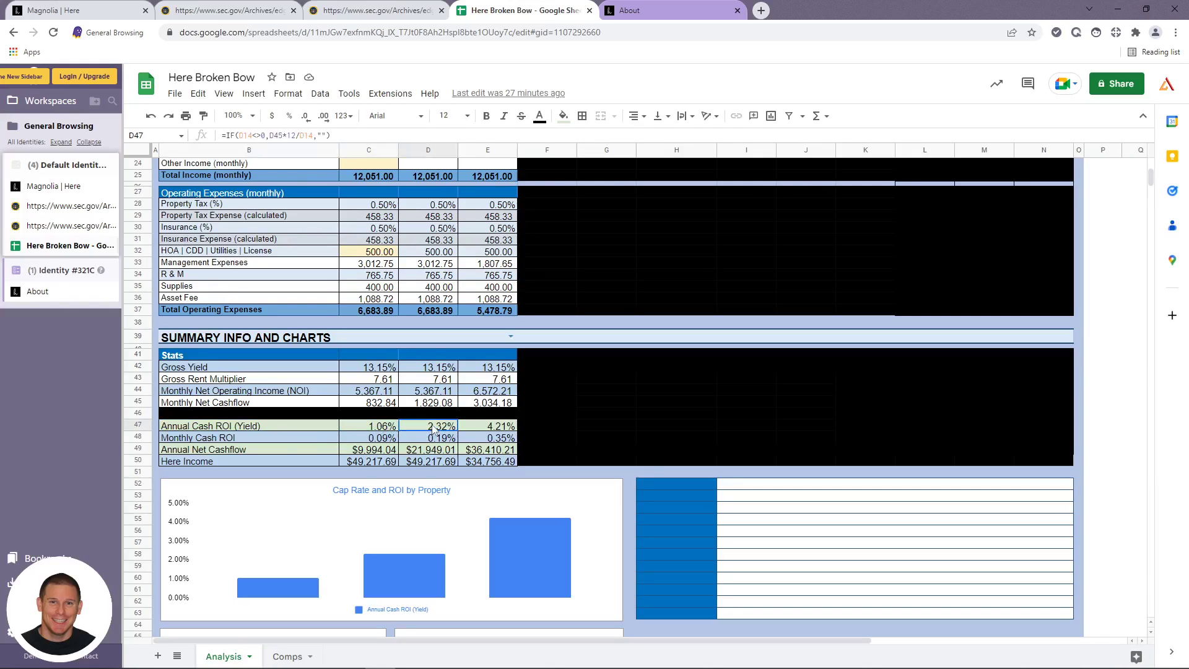
left_click(378, 429)
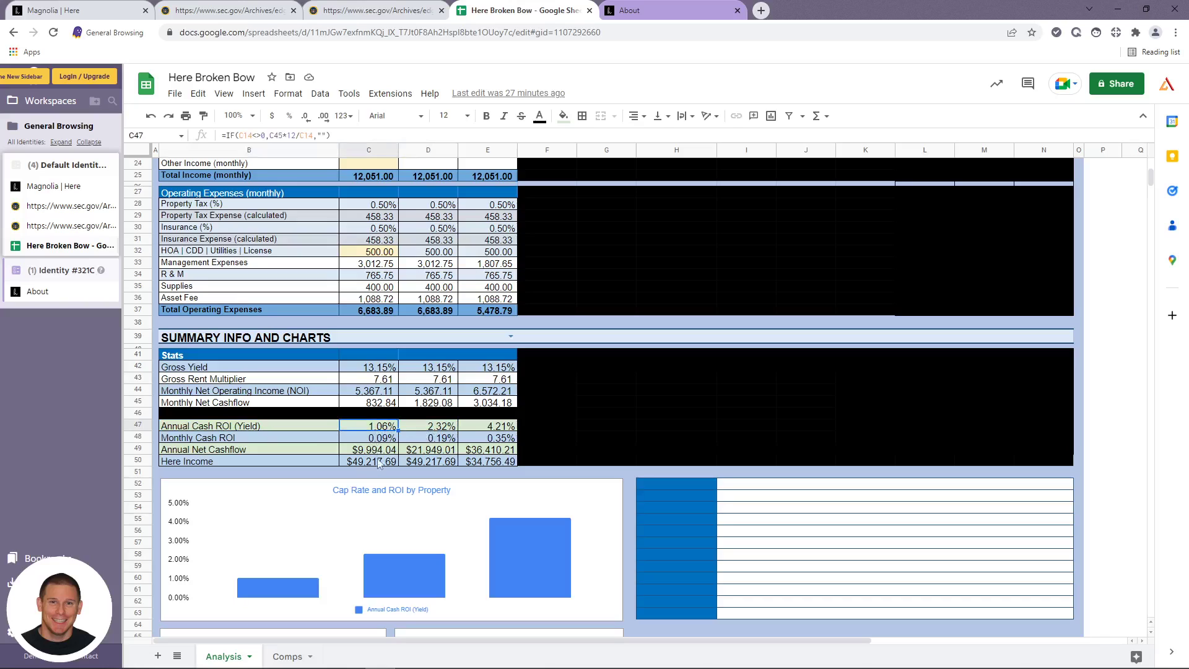
double_click(433, 427)
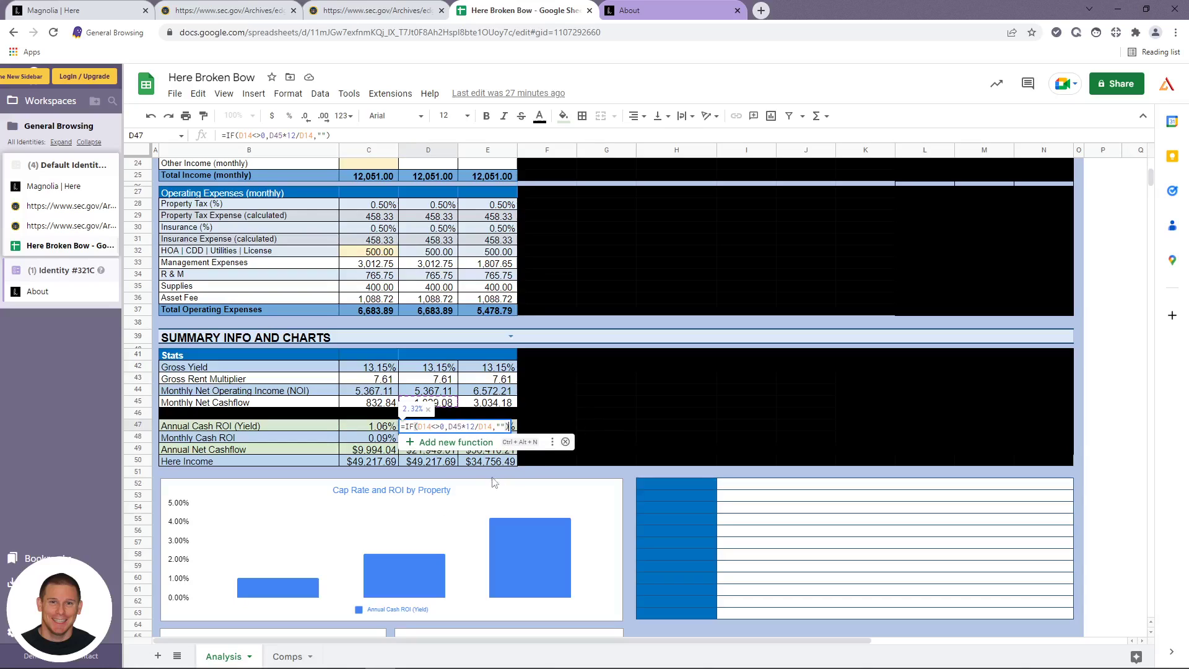
key("Return")
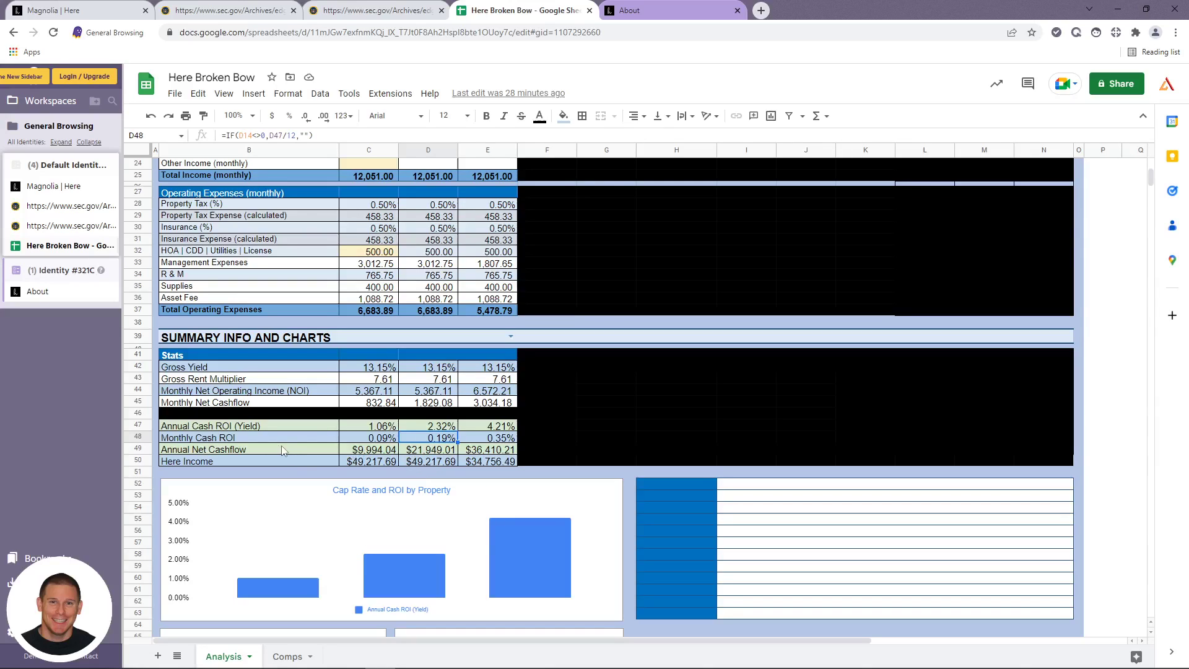
- Compare the second Here column's Annual Net Cashflow with its Here Income in the summary stats
left_click(255, 452)
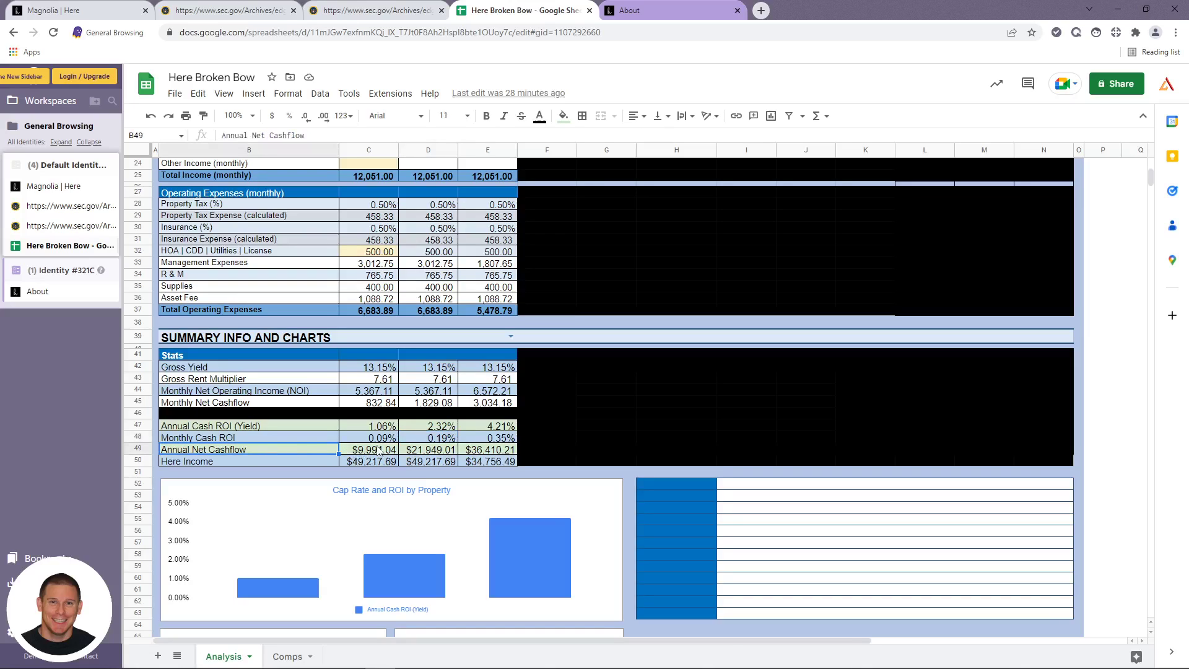
left_click(425, 450)
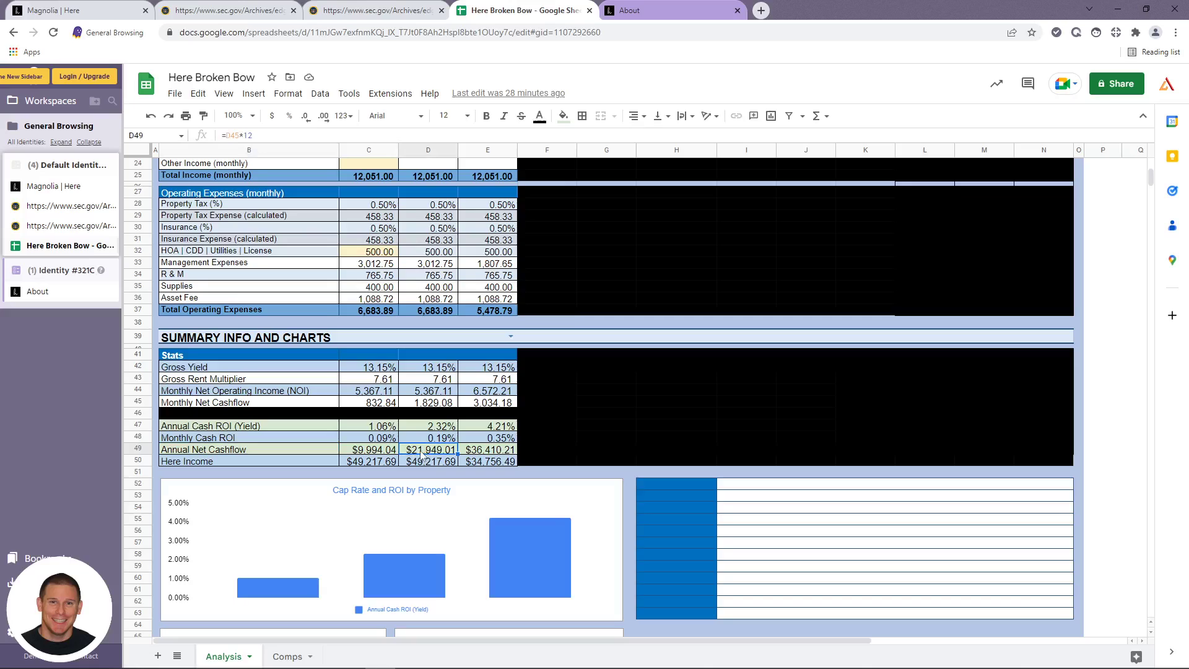
left_click(418, 464)
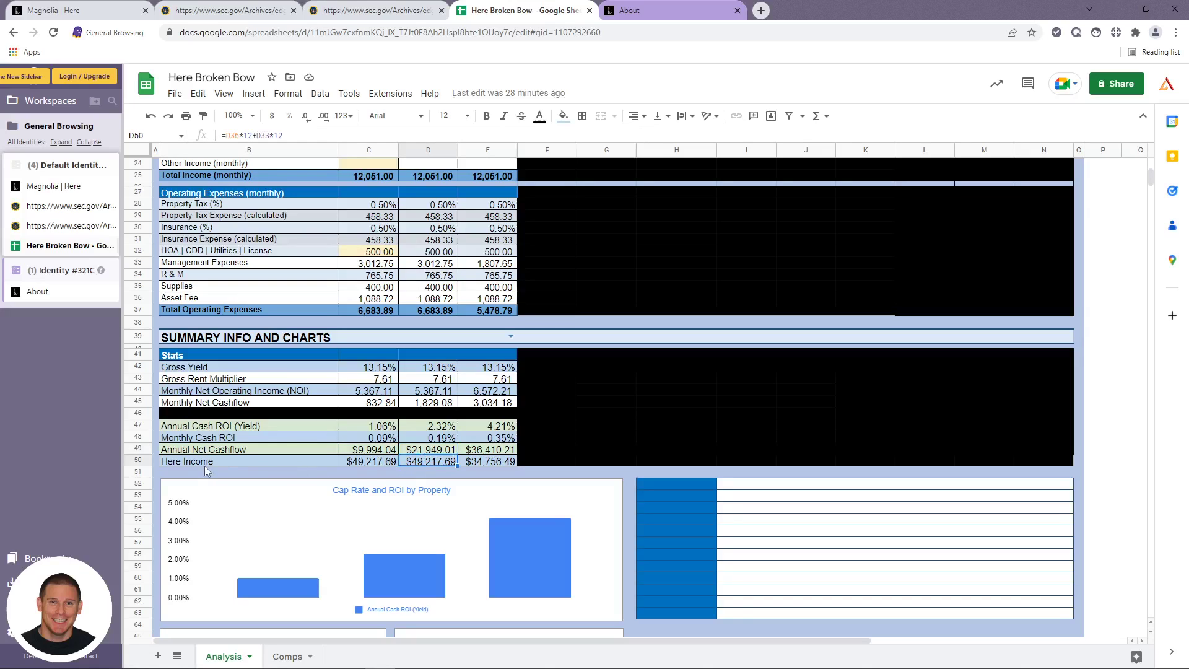
left_click(421, 452)
left_click(422, 462)
- Check the second Here column's Sourcing/Service Fee alongside its Here Income
scroll(421, 462, "up", 5)
left_click(433, 307)
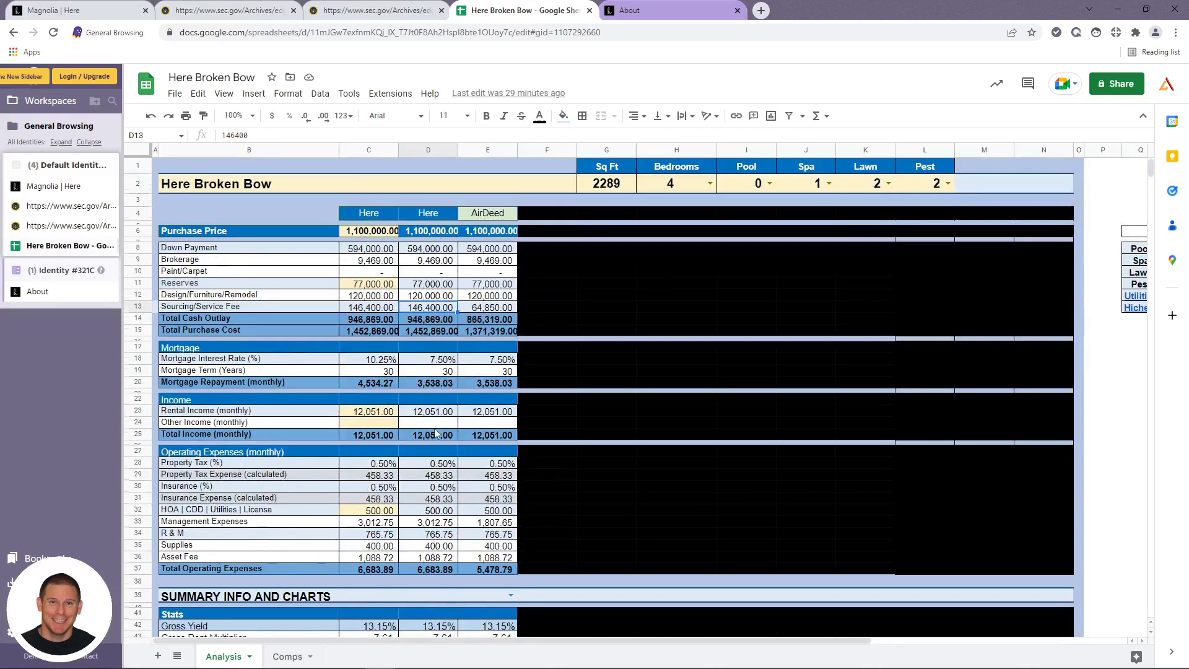
scroll(436, 433, "down", 3)
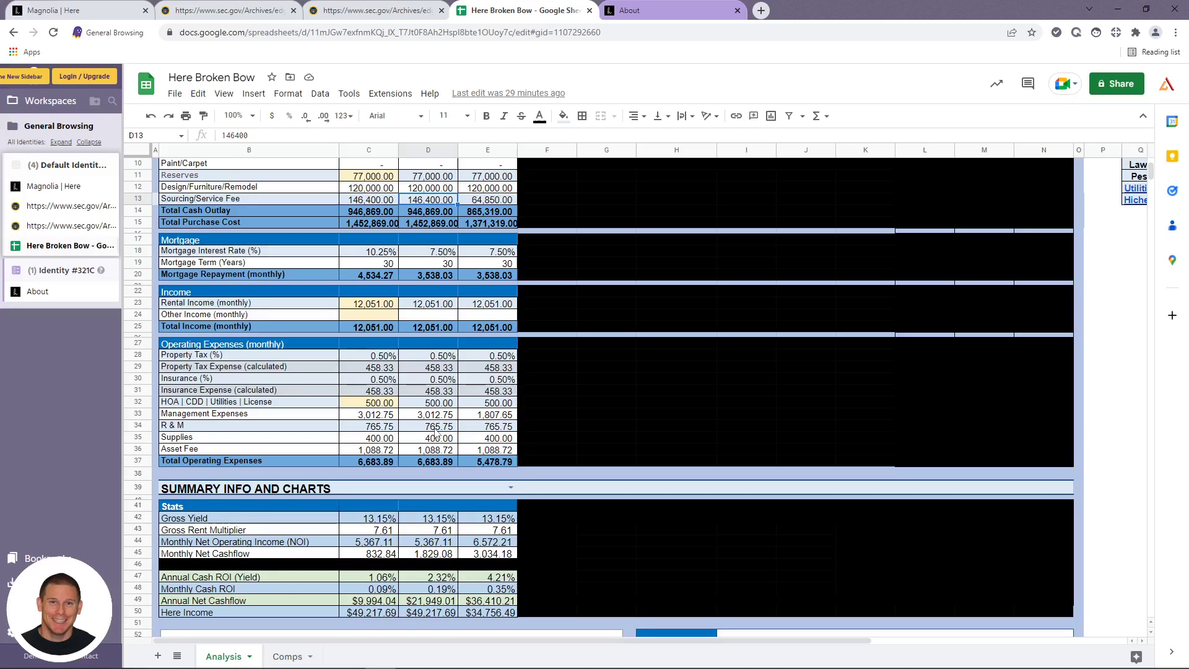
scroll(435, 432, "down", 2)
scroll(376, 306, "up", 2)
scroll(384, 520, "down", 1)
left_click(412, 582)
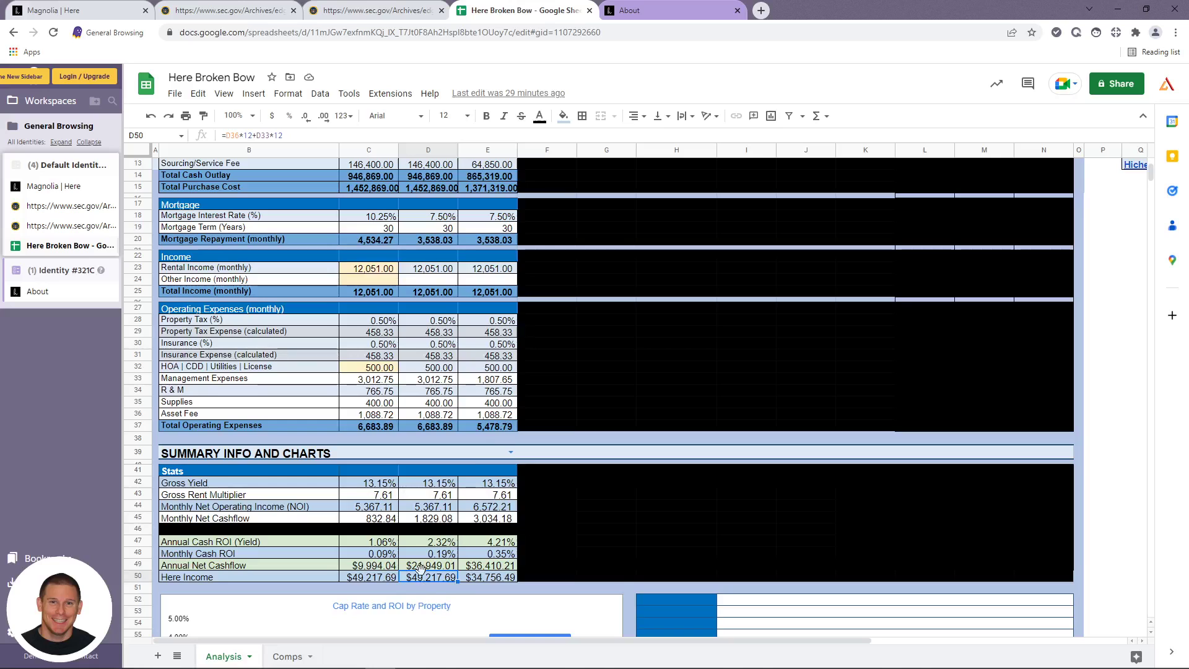
- Select the AirDeed column's header and inspect its Sourcing/Service Fee formula
scroll(458, 567, "up", 1)
scroll(458, 566, "up", 3)
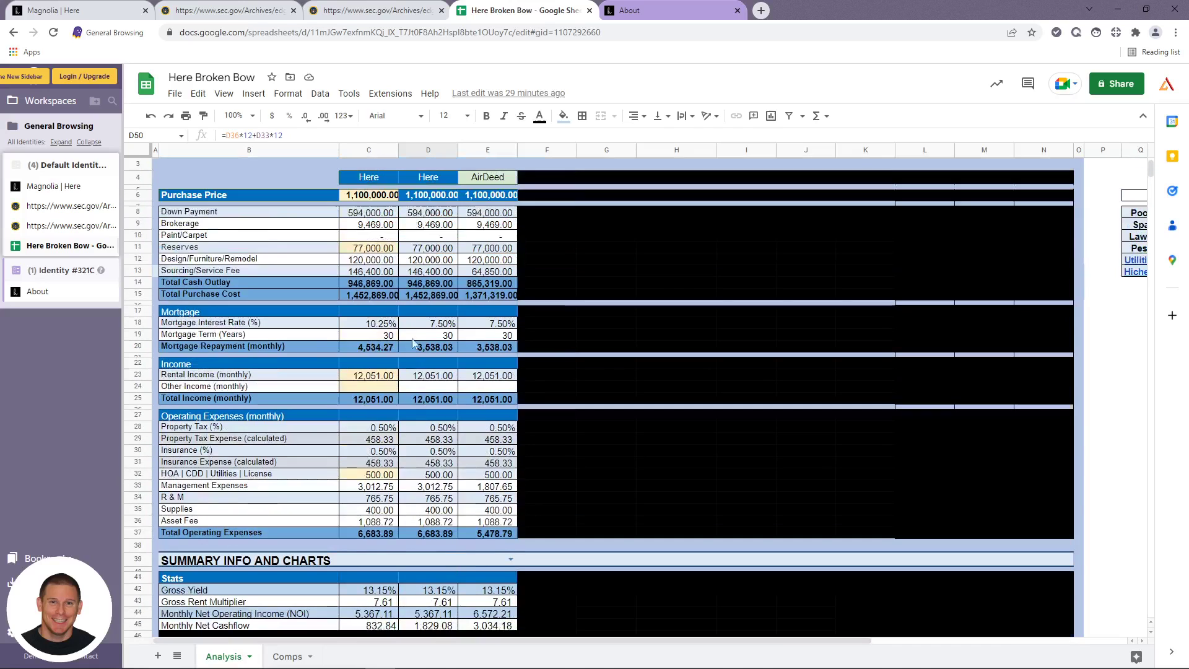
left_click(495, 179)
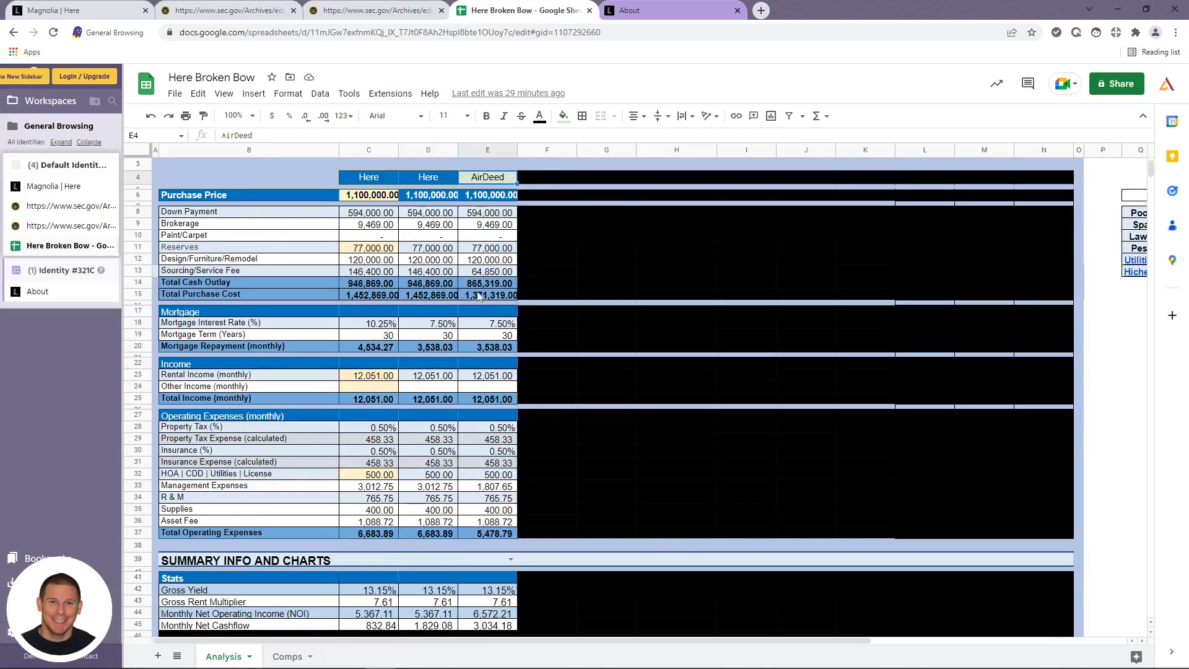
scroll(490, 238, "down", 1)
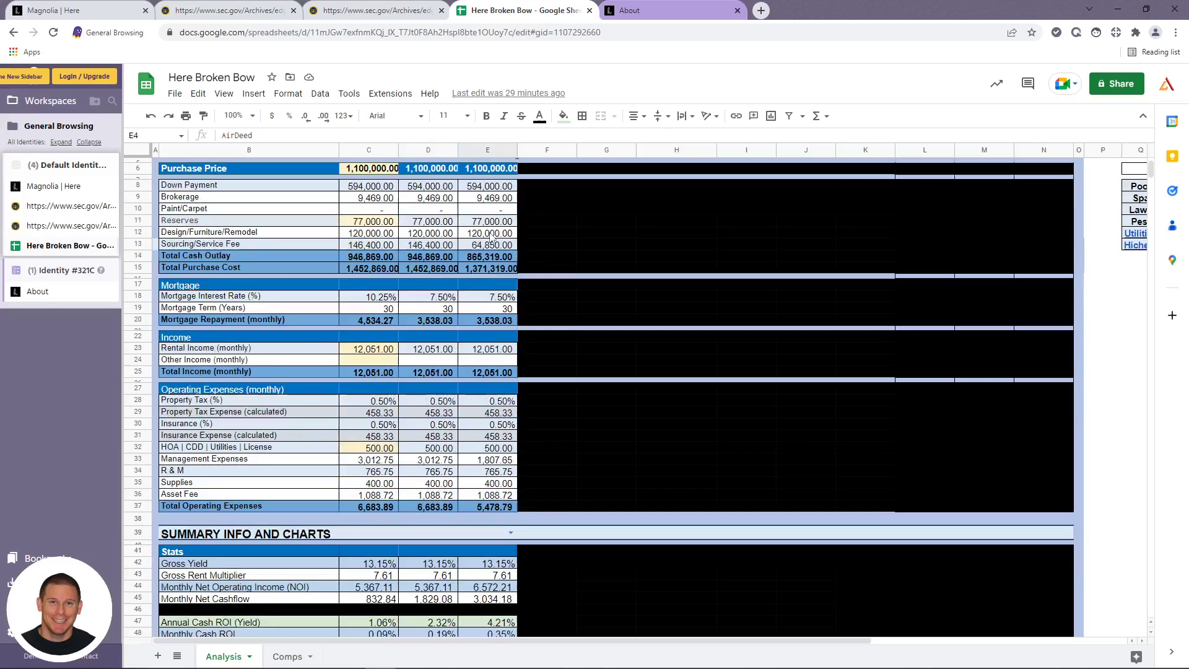
left_click(483, 247)
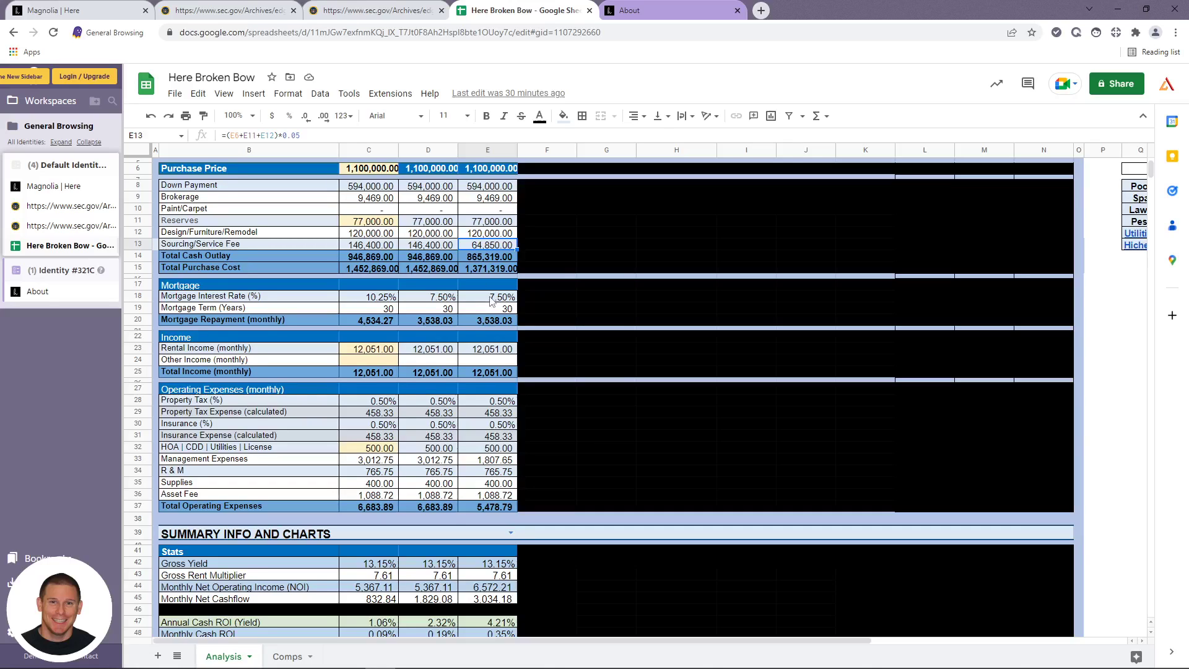
- Inspect the AirDeed column's Management Expenses formula in the monthly operating expenses
scroll(477, 297, "down", 3)
scroll(477, 326, "up", 3)
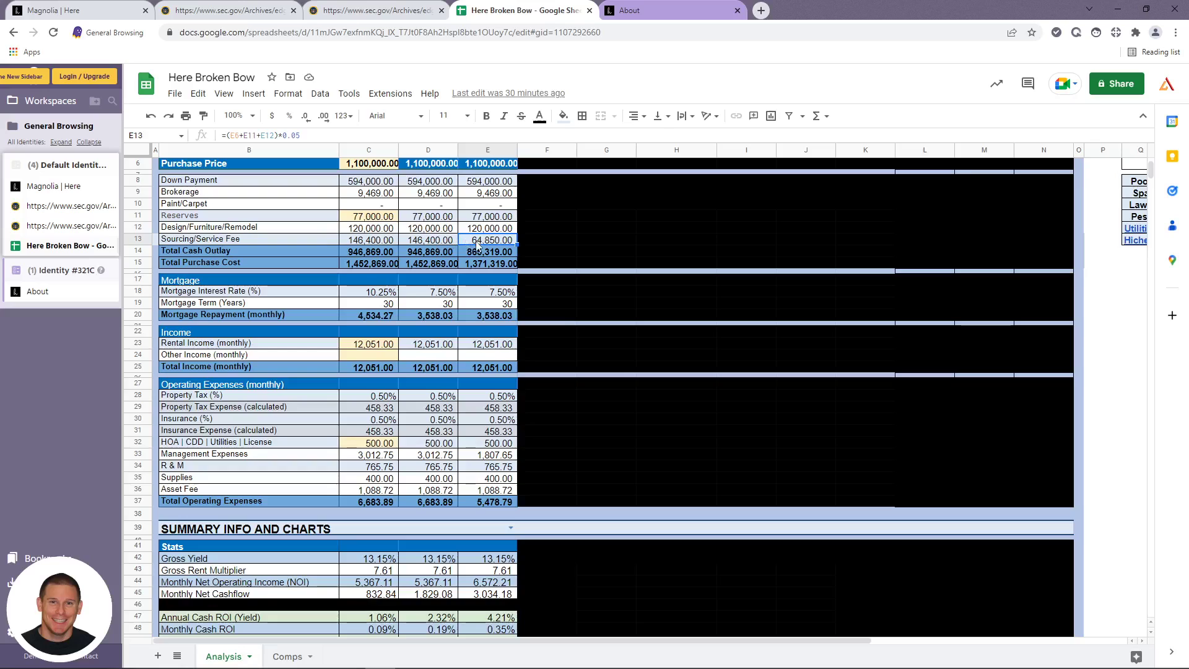
scroll(510, 280, "down", 3)
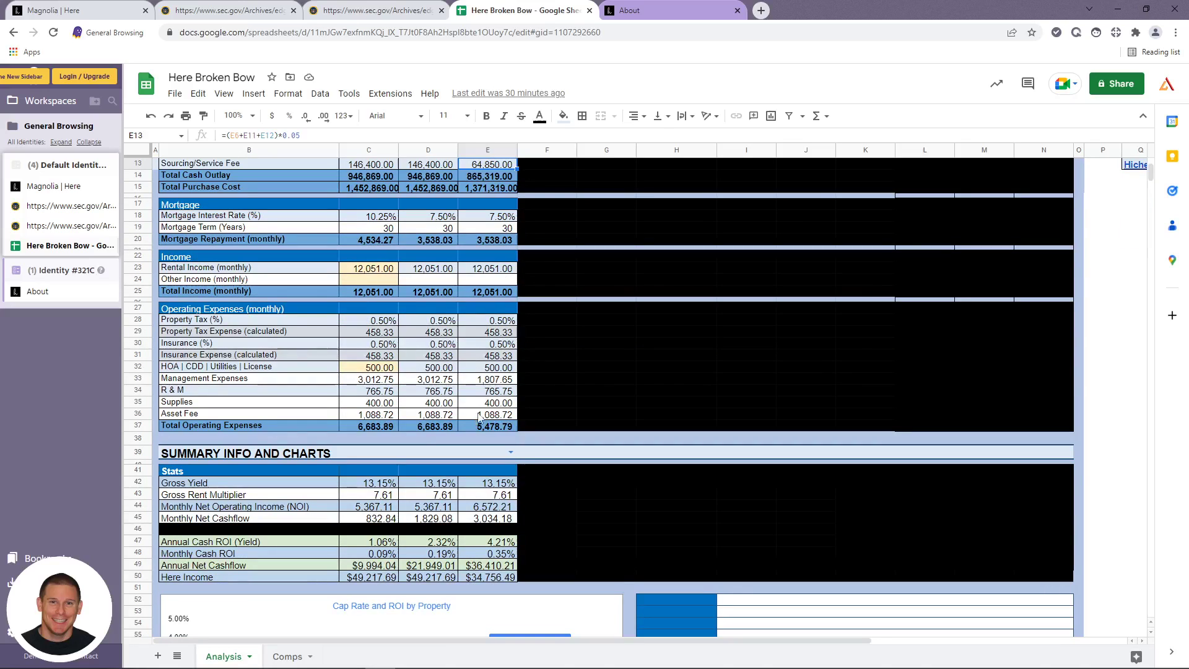
left_click(487, 381)
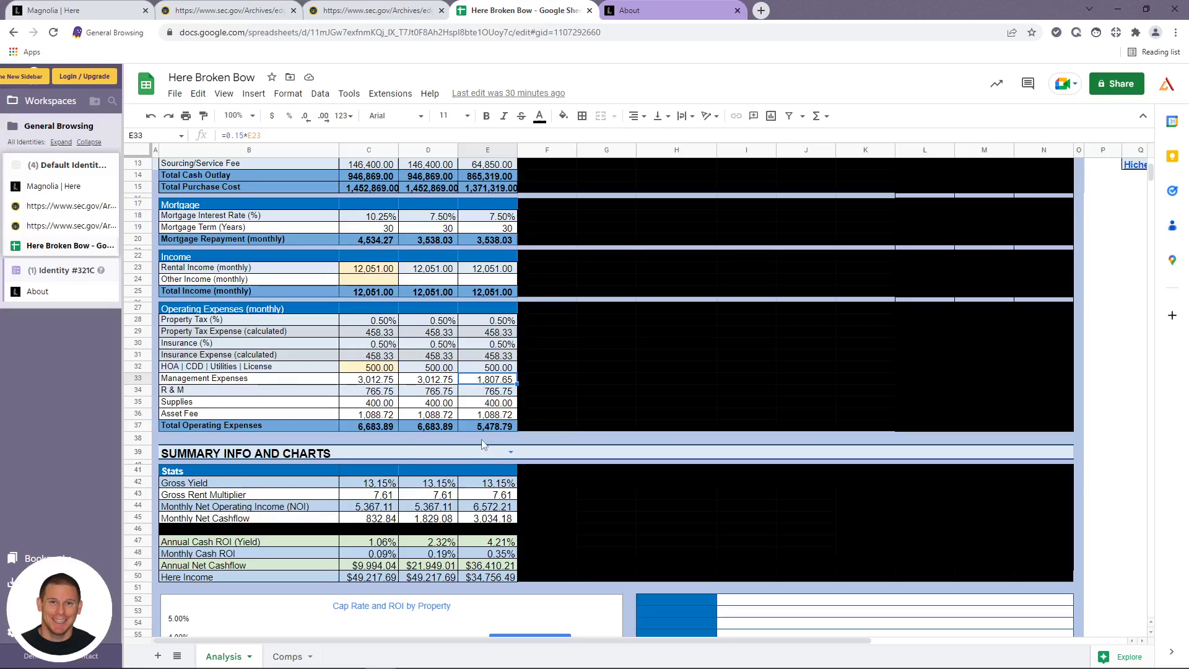
- Check the AirDeed column's Annual Cash ROI (Yield), and select its Annual Net Cashflow and Here Income cells together
scroll(486, 396, "down", 1)
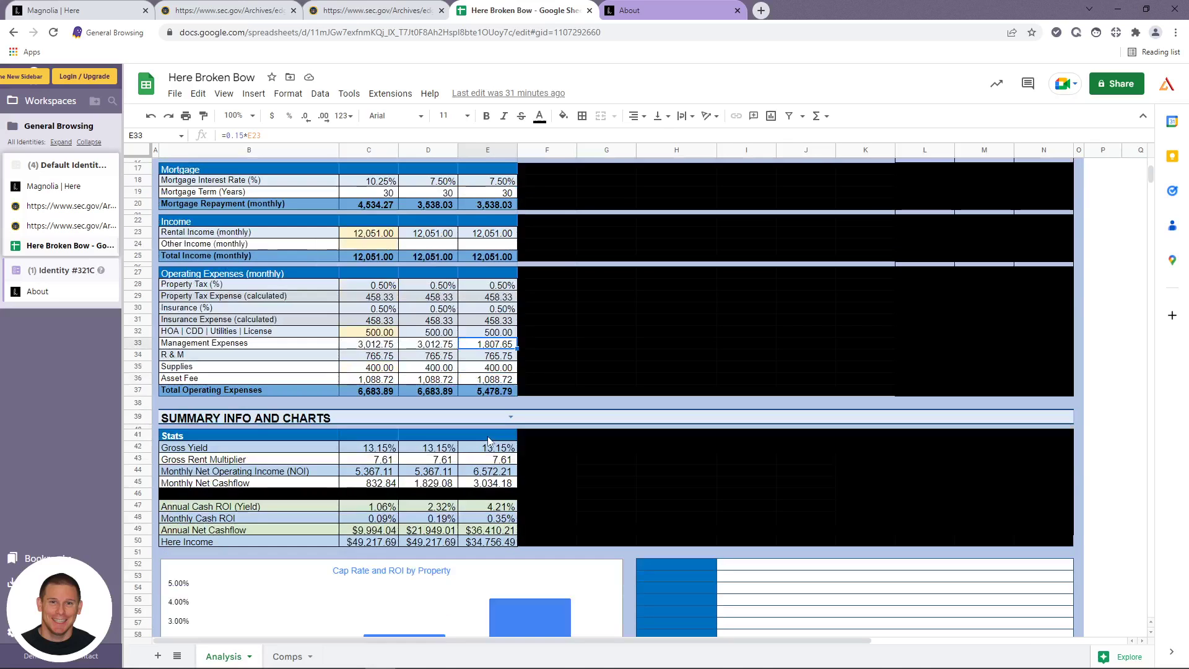
scroll(498, 412, "down", 1)
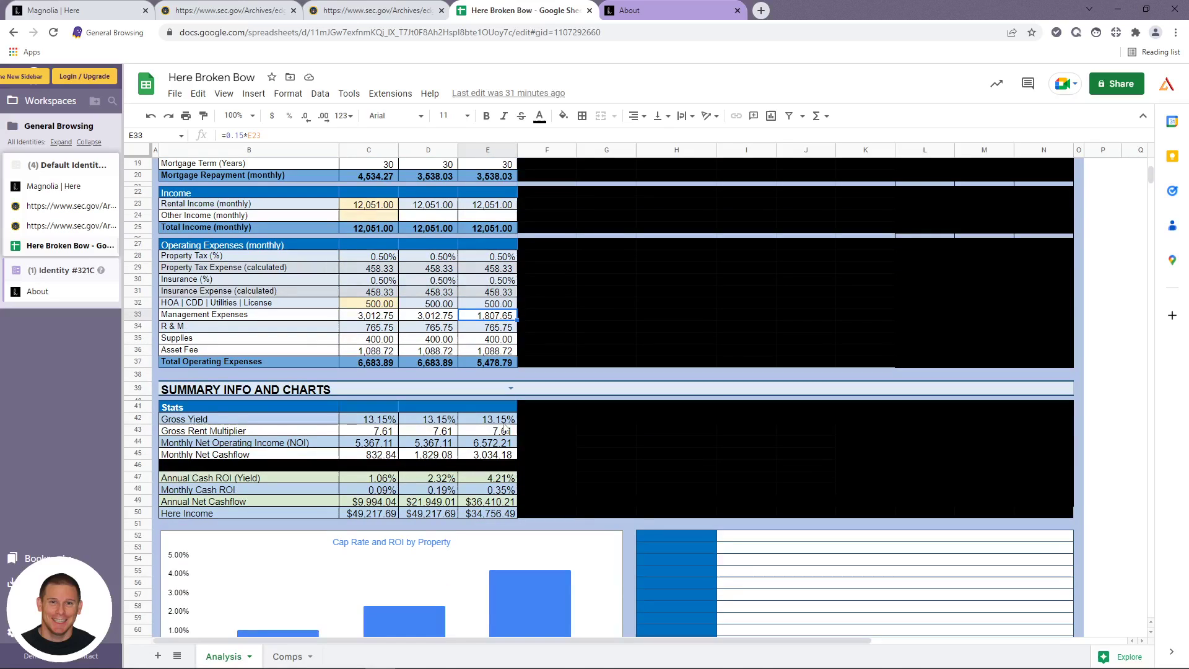
left_click(492, 482)
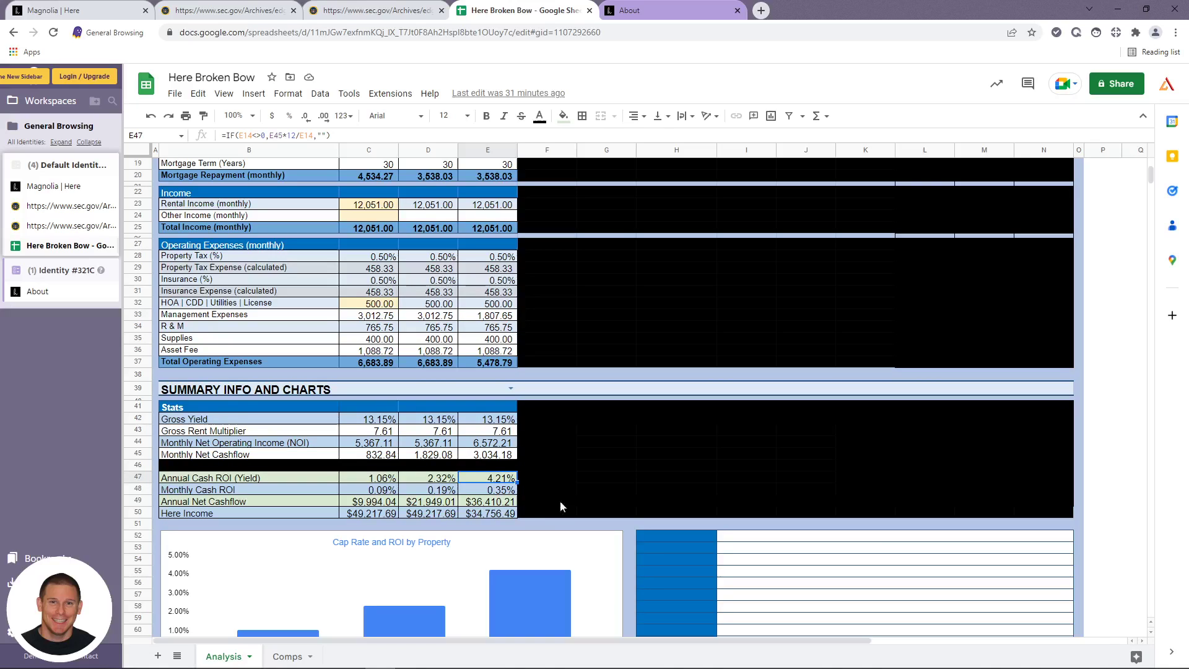
left_click_drag(499, 502, 497, 519)
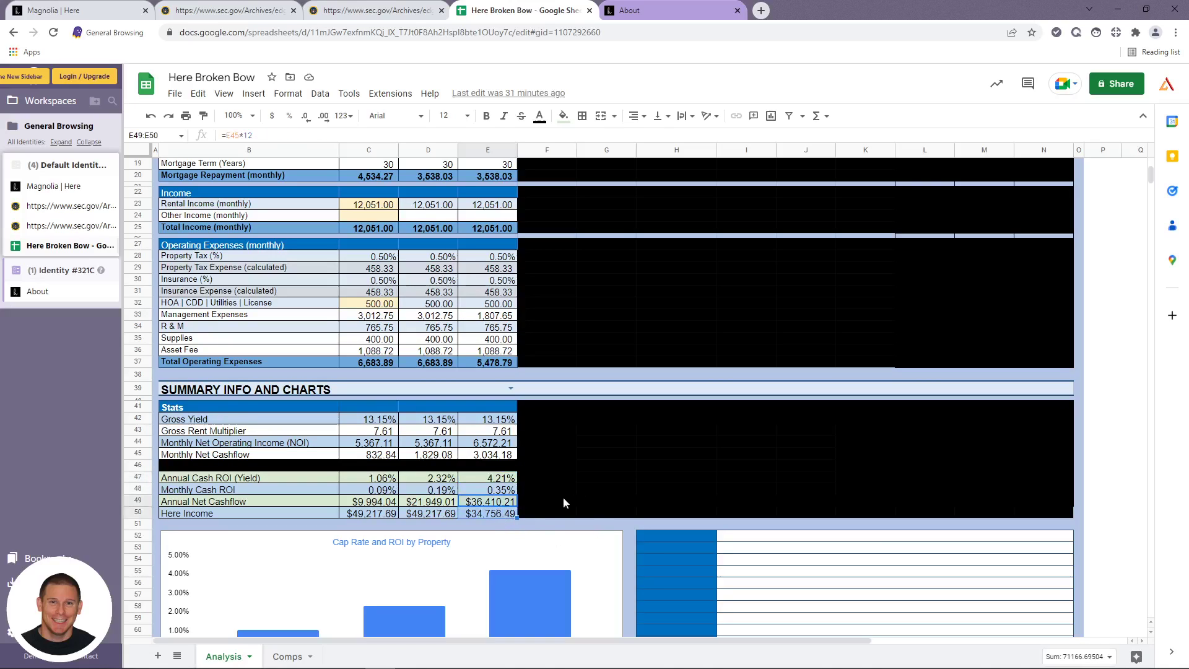
- Inspect the AirDeed column's Annual Net Cashflow and Here Income cells one at a time
left_click(548, 504)
left_click(500, 504)
left_click(499, 516)
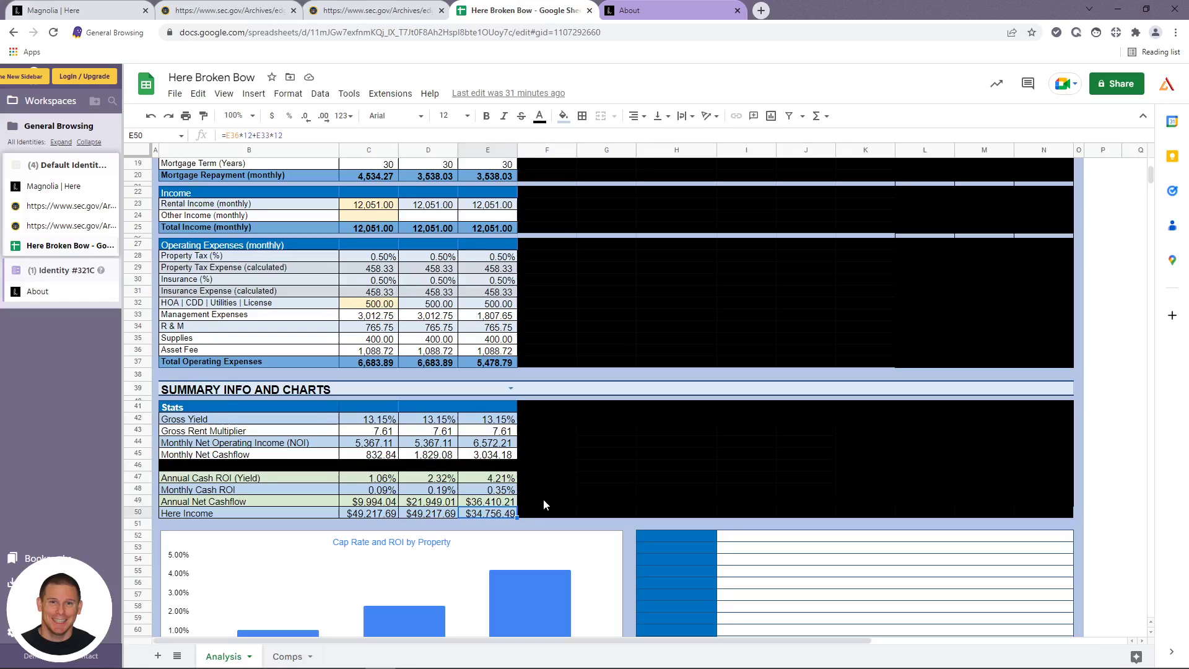
- Check the fixed Sourcing/Service Fee in the second Here column of the purchase costs
scroll(543, 504, "up", 4)
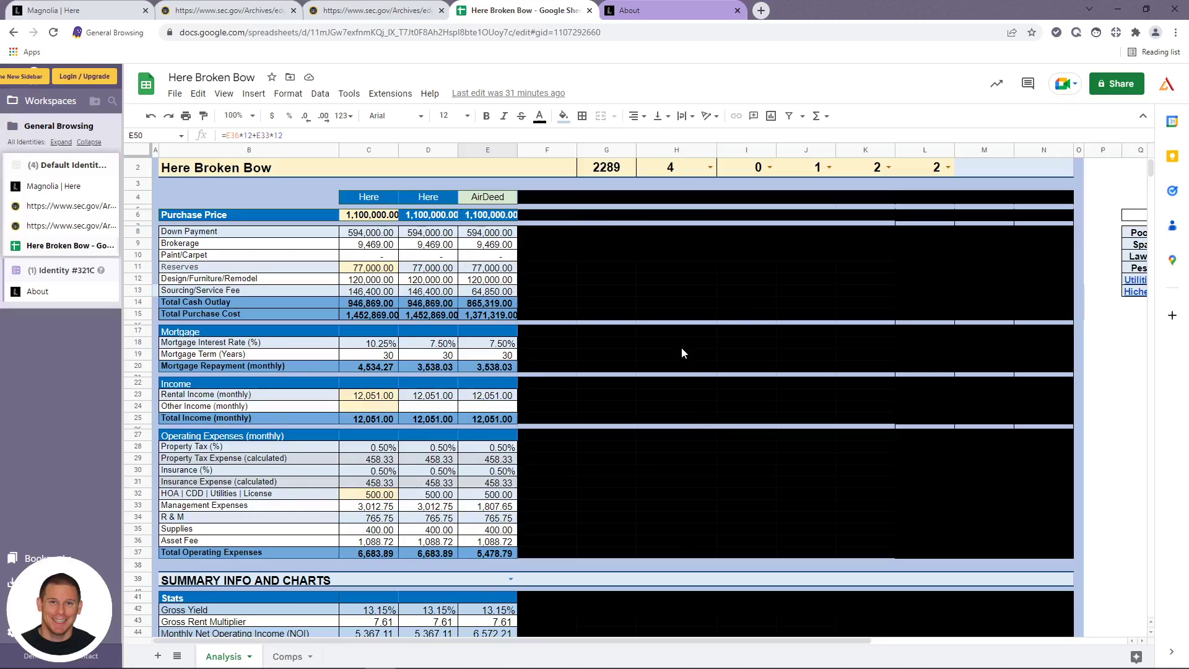
left_click(622, 474)
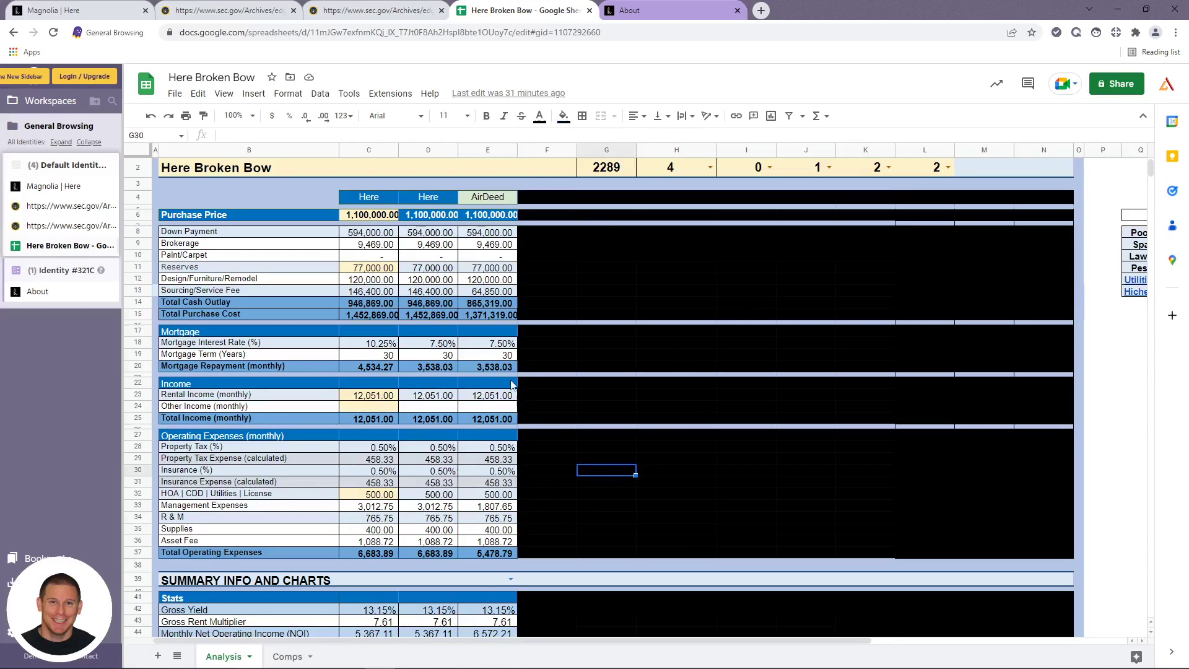
left_click(430, 292)
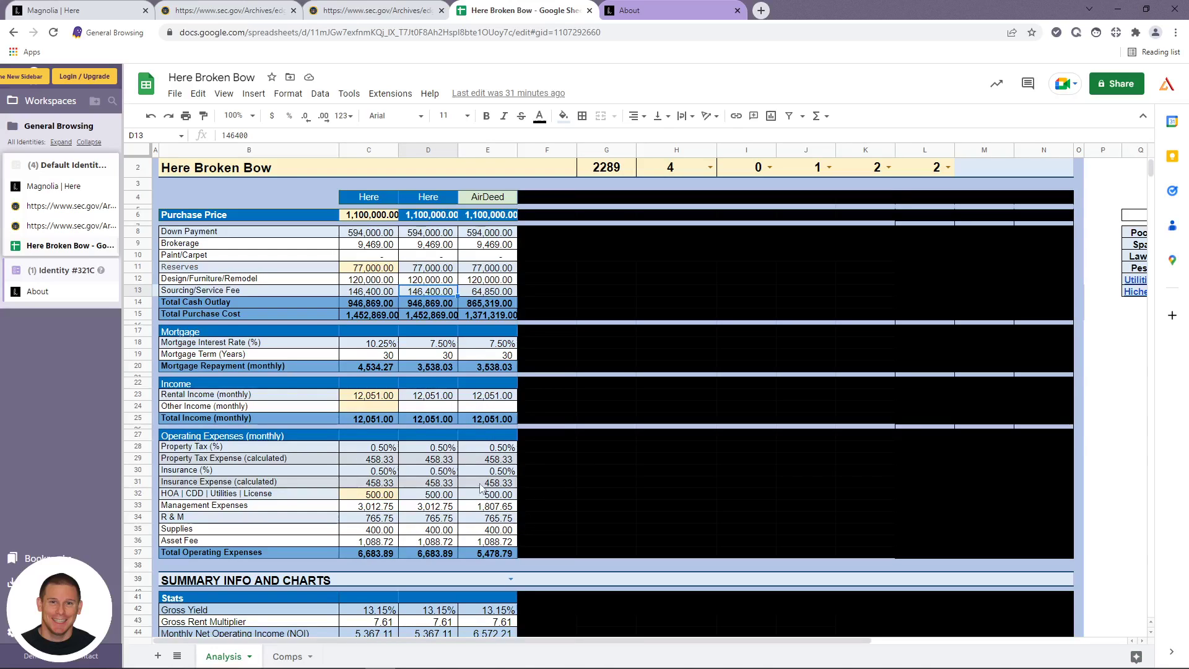
- Switch to Here's About page and highlight the Head of Real Estate and Founder & CEO roles in the team list
left_click(656, 9)
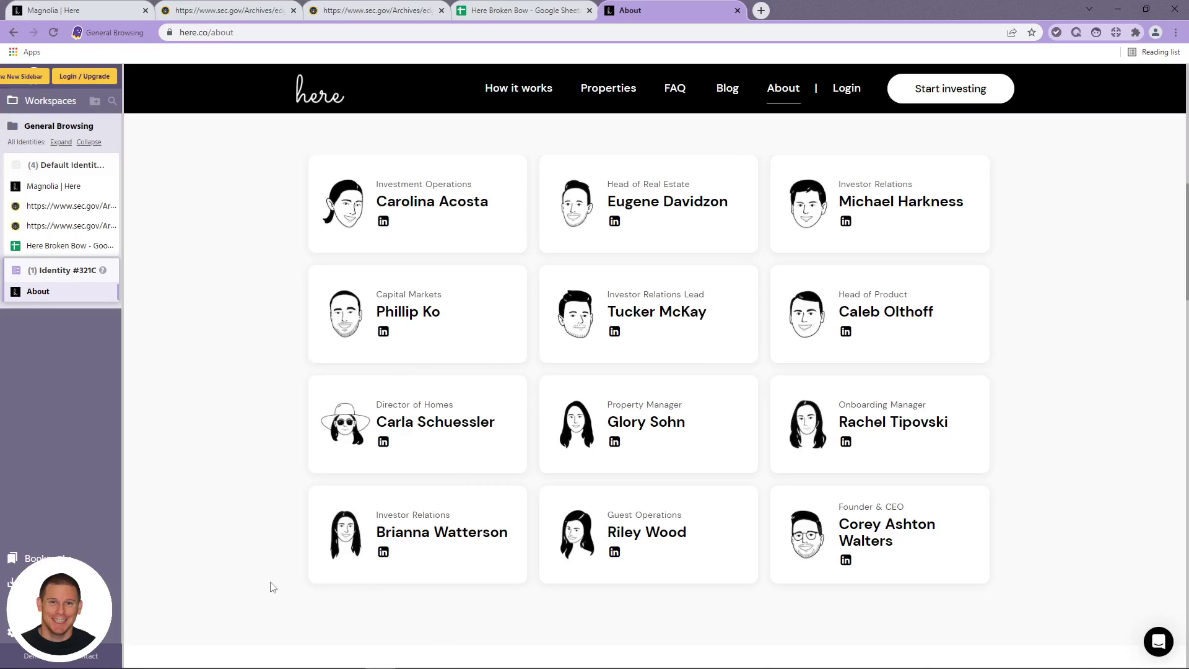
triple_click(628, 184)
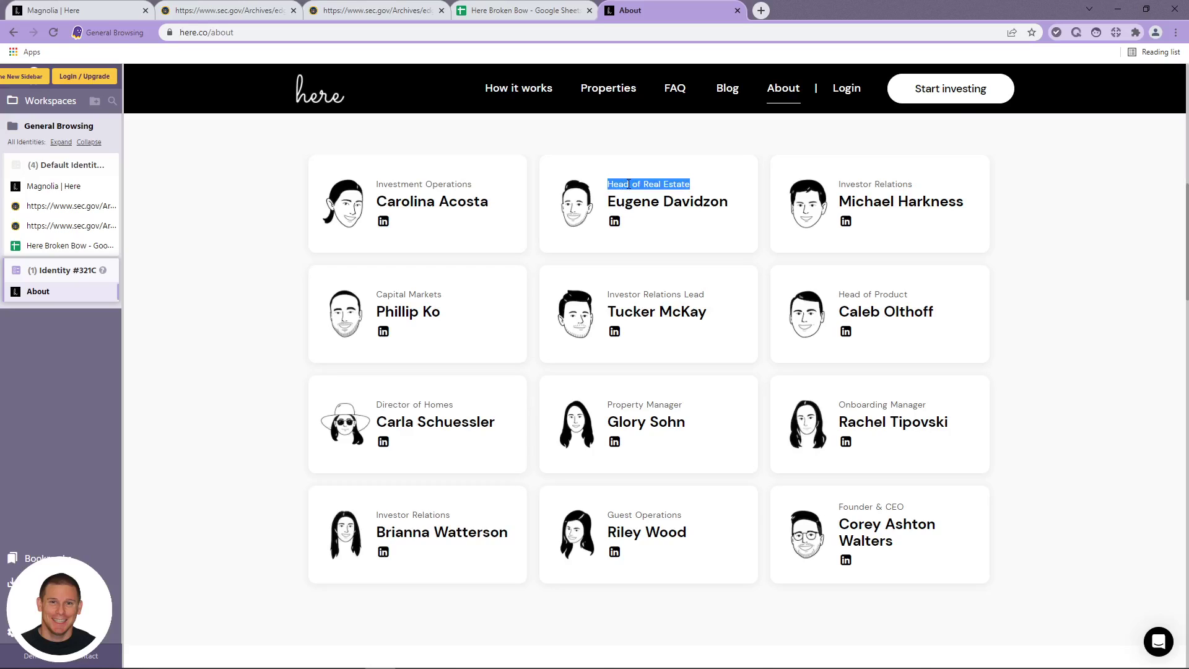
left_click(629, 184)
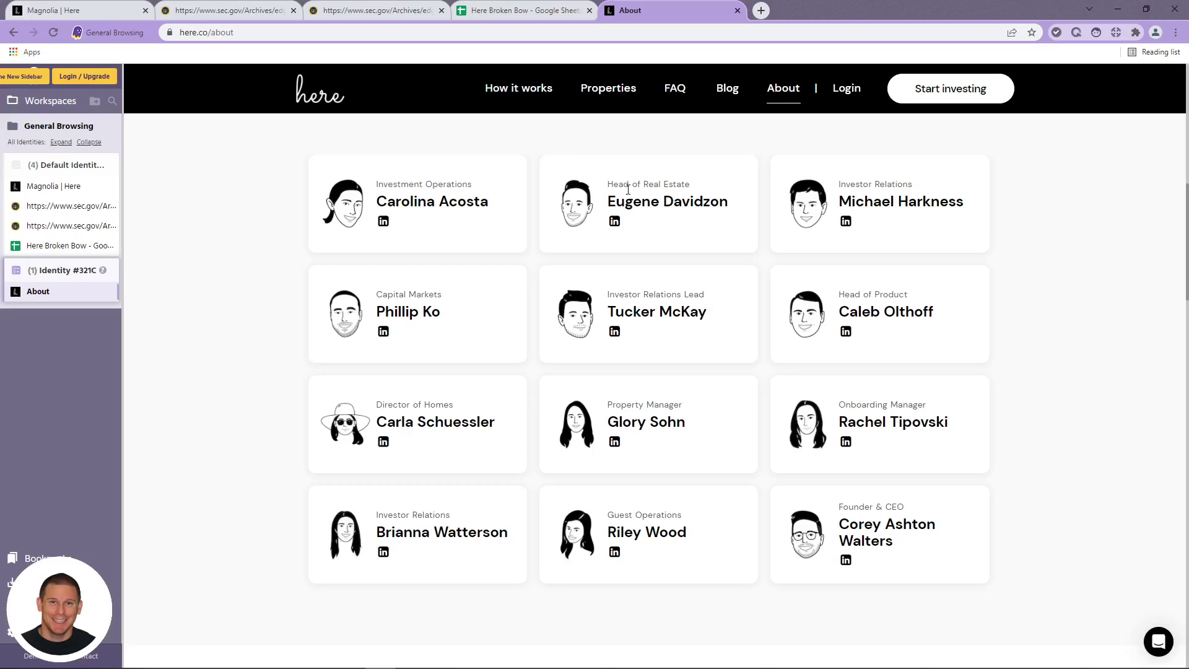
triple_click(628, 189)
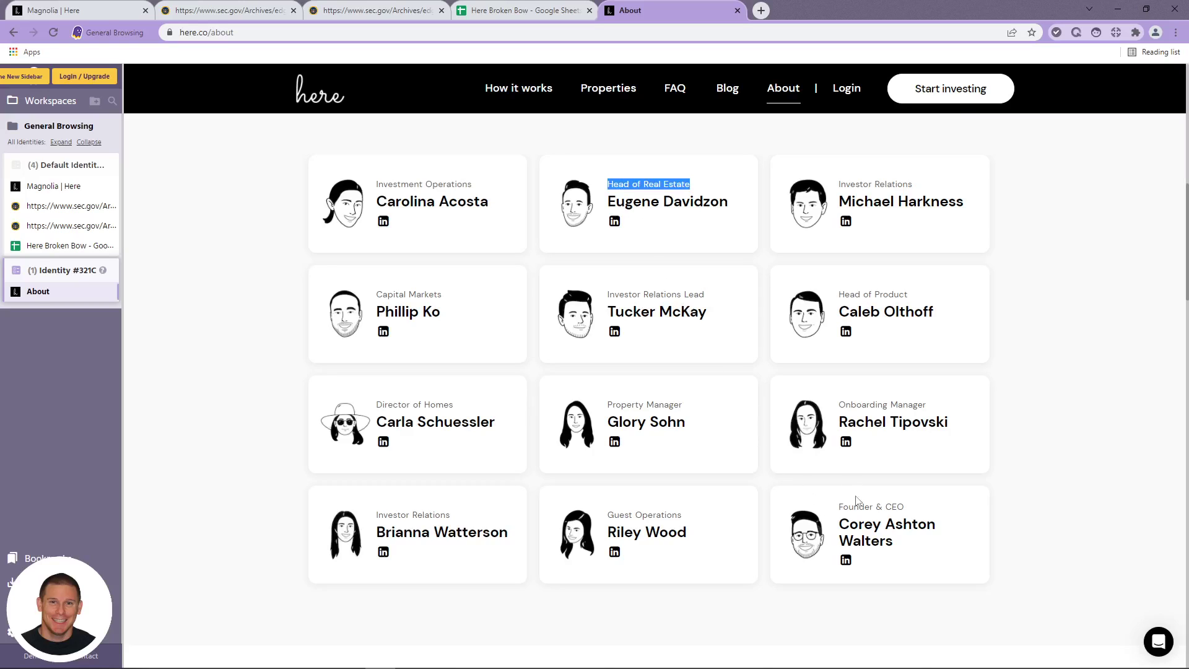
left_click_drag(853, 506, 1026, 502)
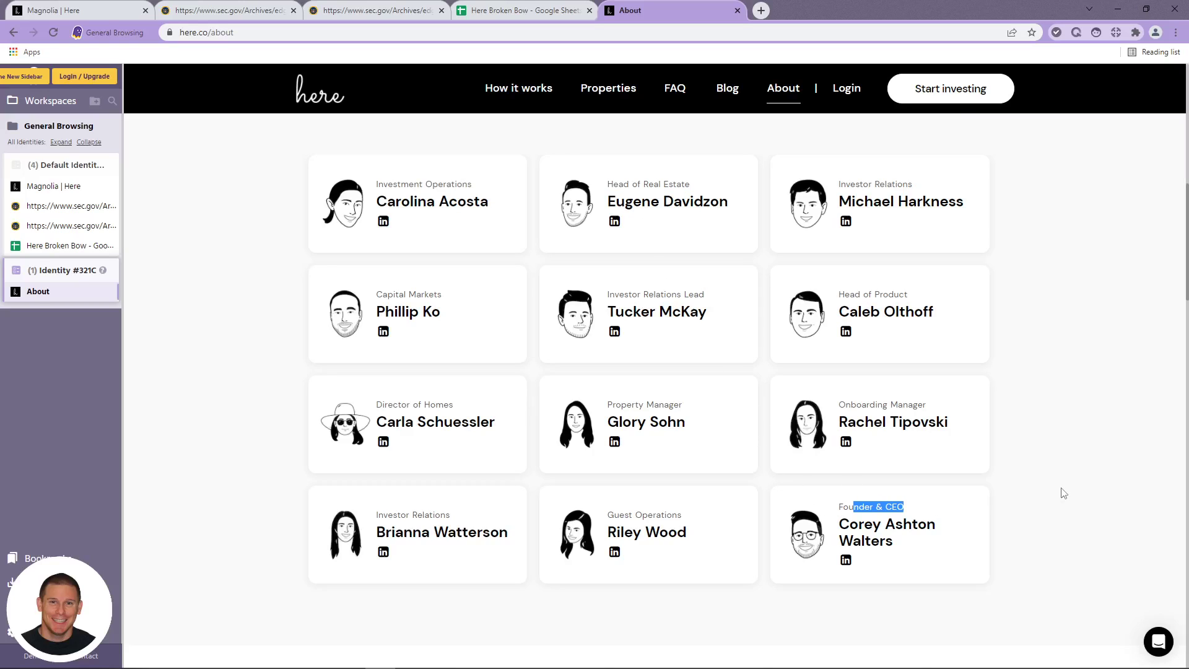
left_click(1091, 519)
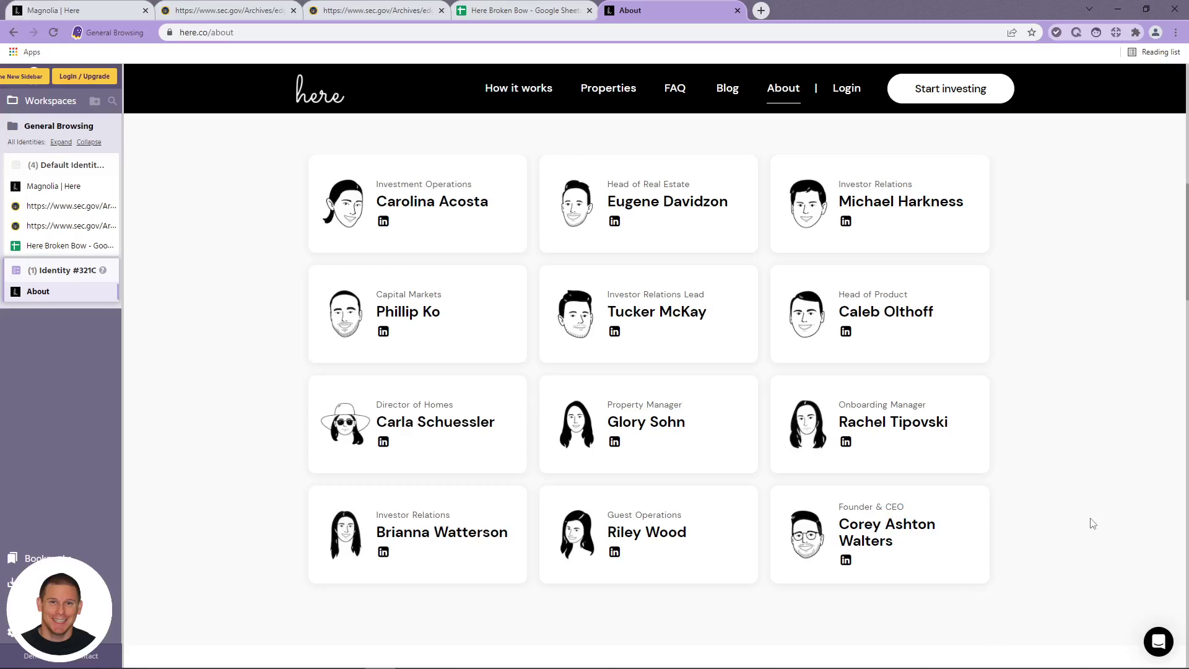
- Highlight the Property Manager role and check the Capital Markets role among the team cards
triple_click(621, 404)
triple_click(645, 404)
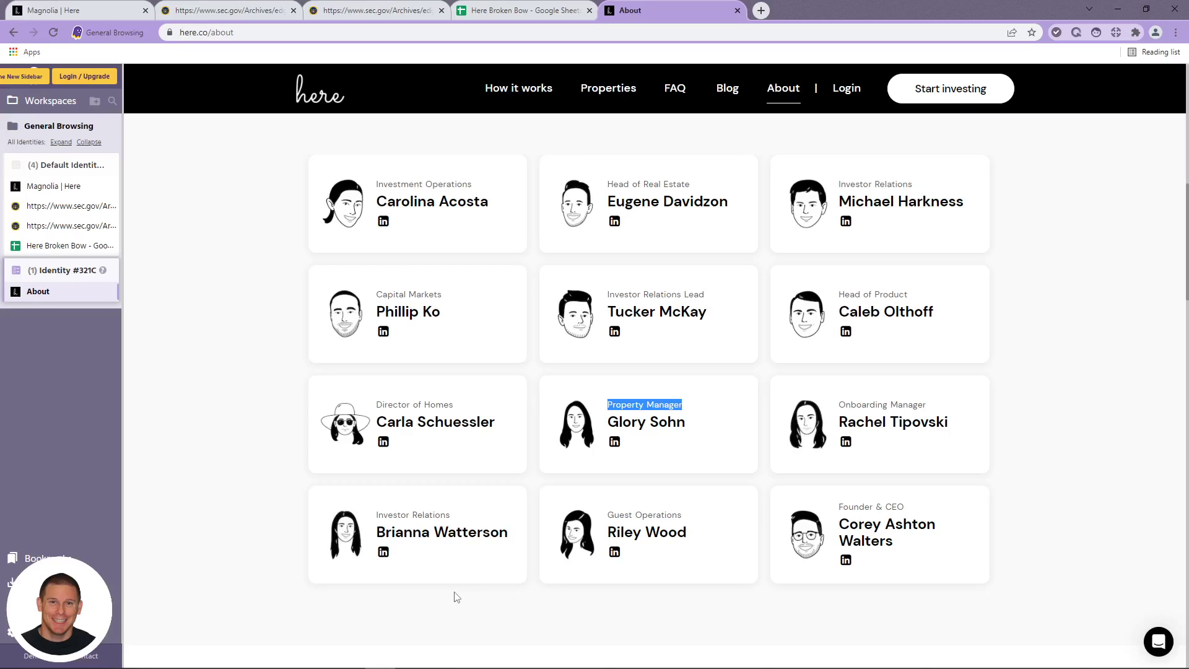
triple_click(383, 293)
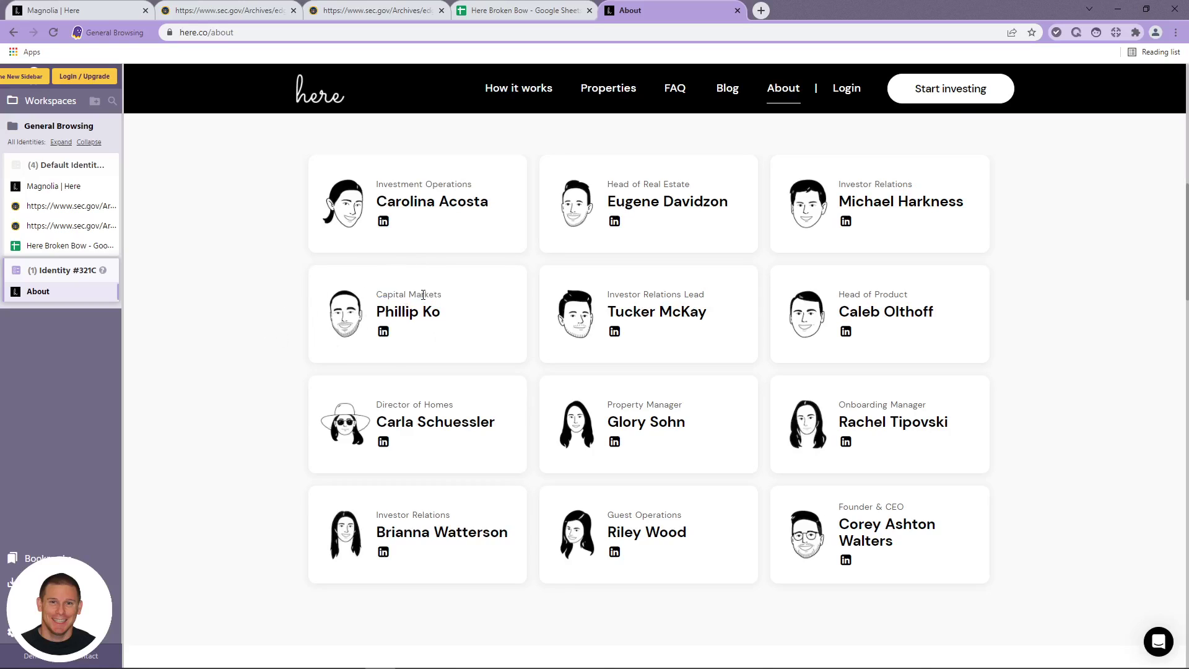
left_click(200, 294)
- Return to the Here Broken Bow spreadsheet and inspect the second Here column's Annual Cash ROI (Yield)
left_click(501, 14)
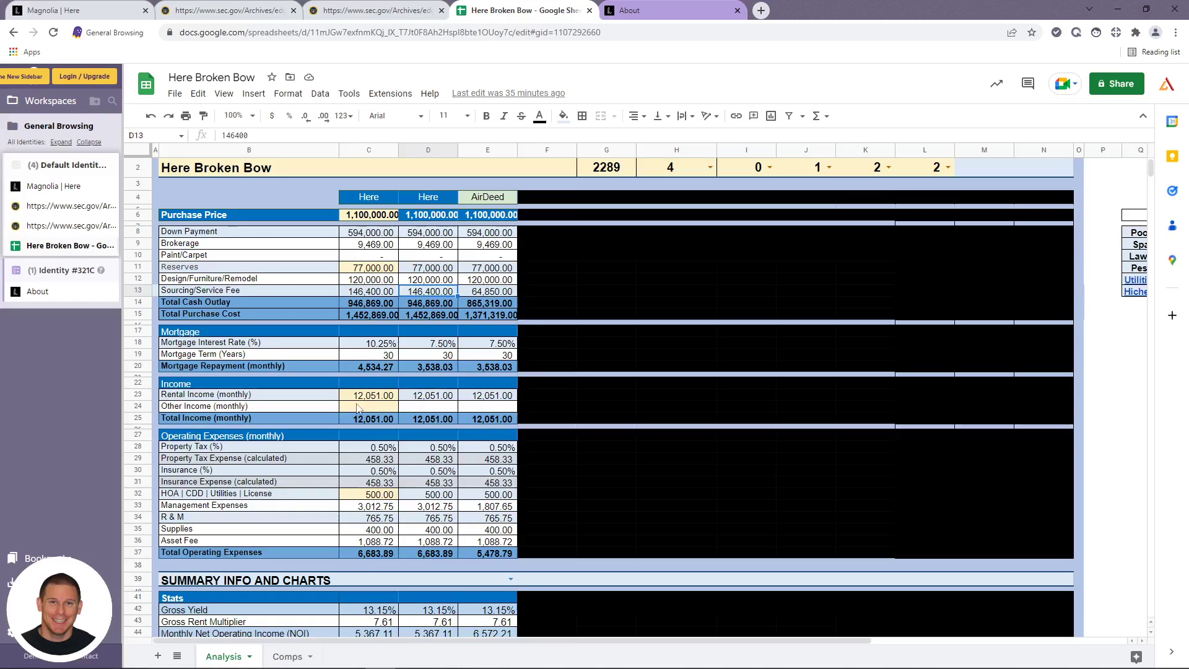
scroll(353, 410, "down", 3)
left_click(431, 509)
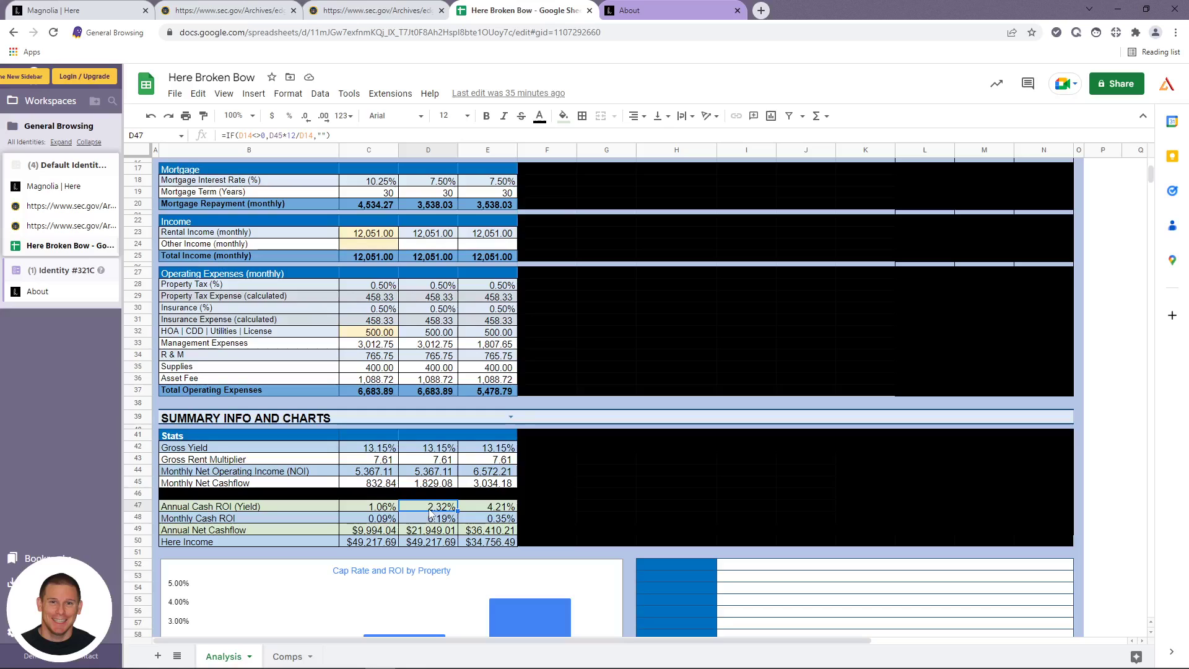
- Go back to Here's About page and highlight the Head of Product and Head of Real Estate roles
left_click(634, 8)
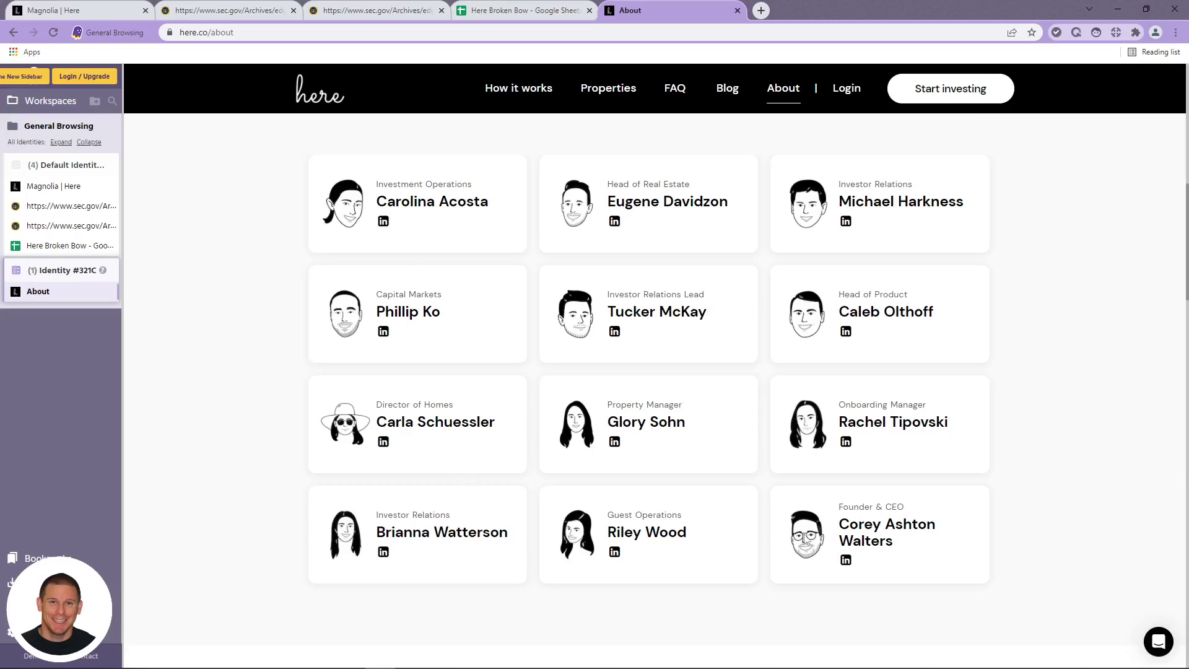
triple_click(889, 296)
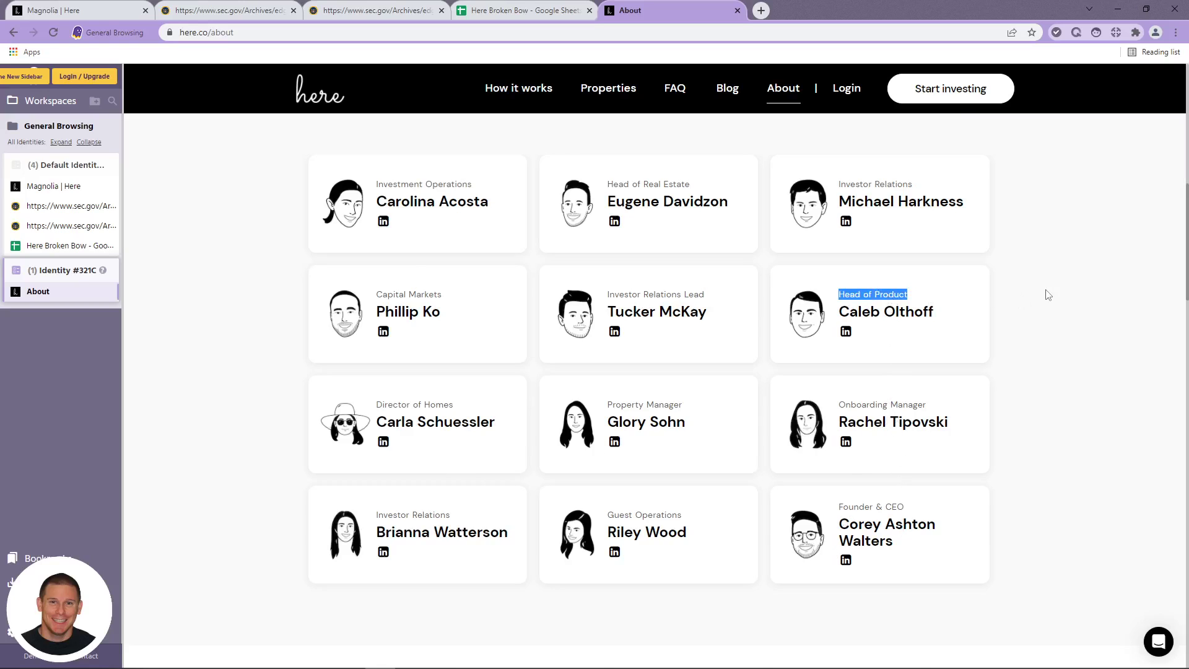
left_click(1045, 318)
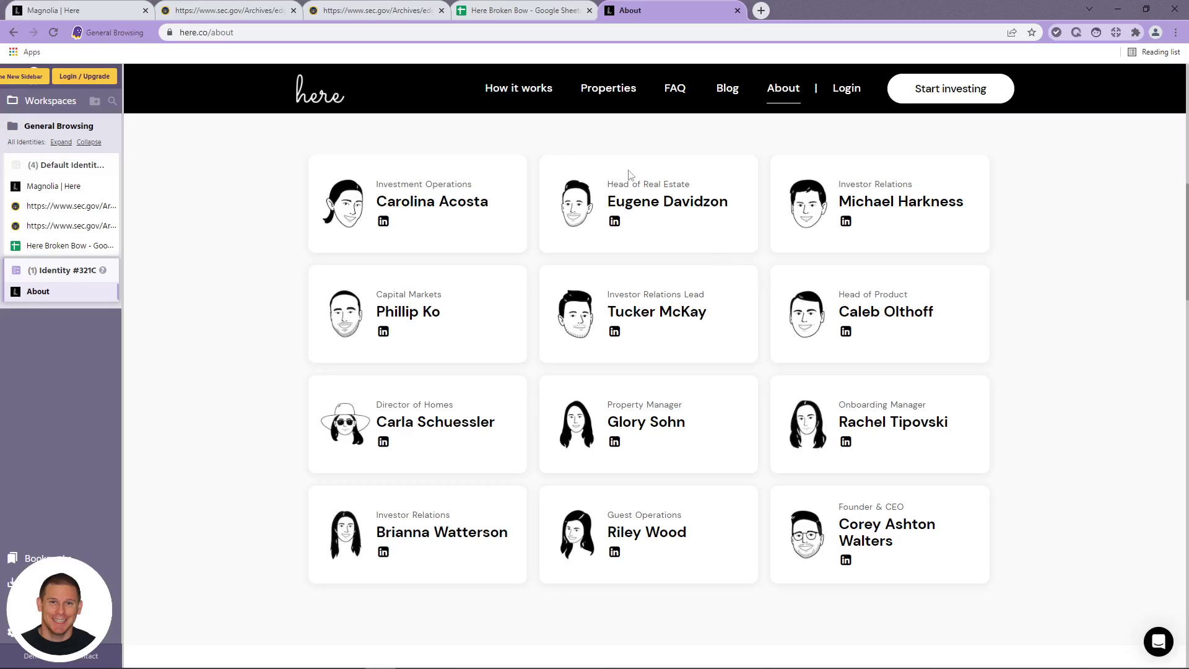
triple_click(653, 183)
double_click(890, 295)
left_click(218, 373)
- Return to the Here Broken Bow spreadsheet and examine the Here Income row across both Here columns
left_click(505, 10)
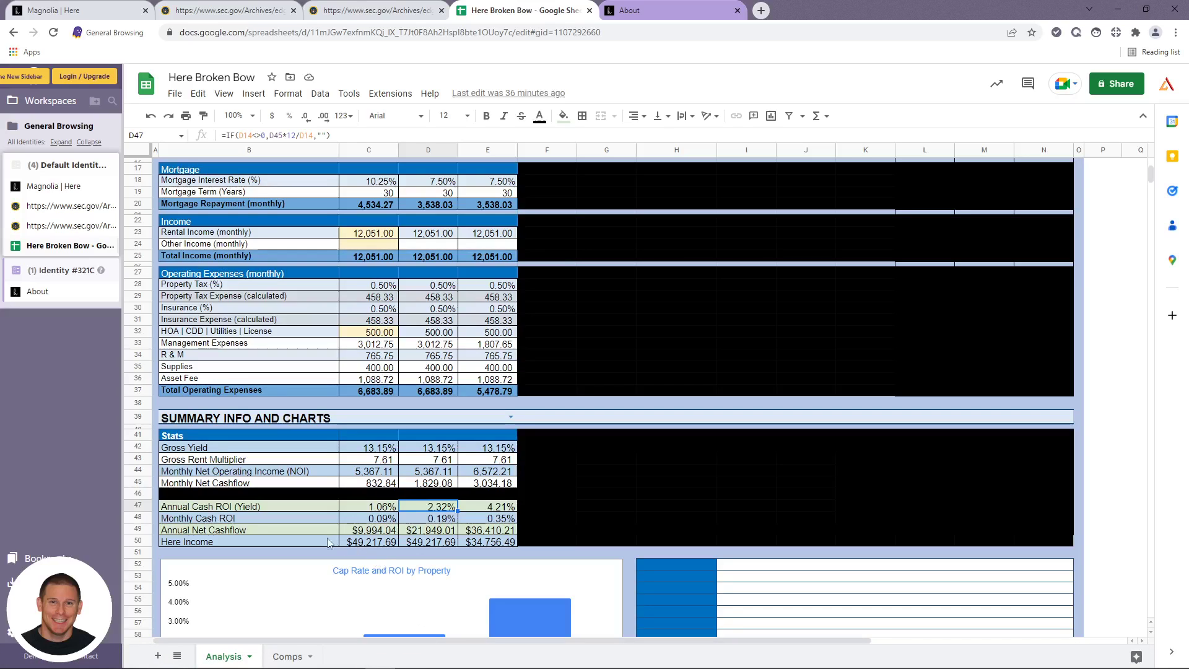
left_click(291, 541)
key("Right")
key("Right")
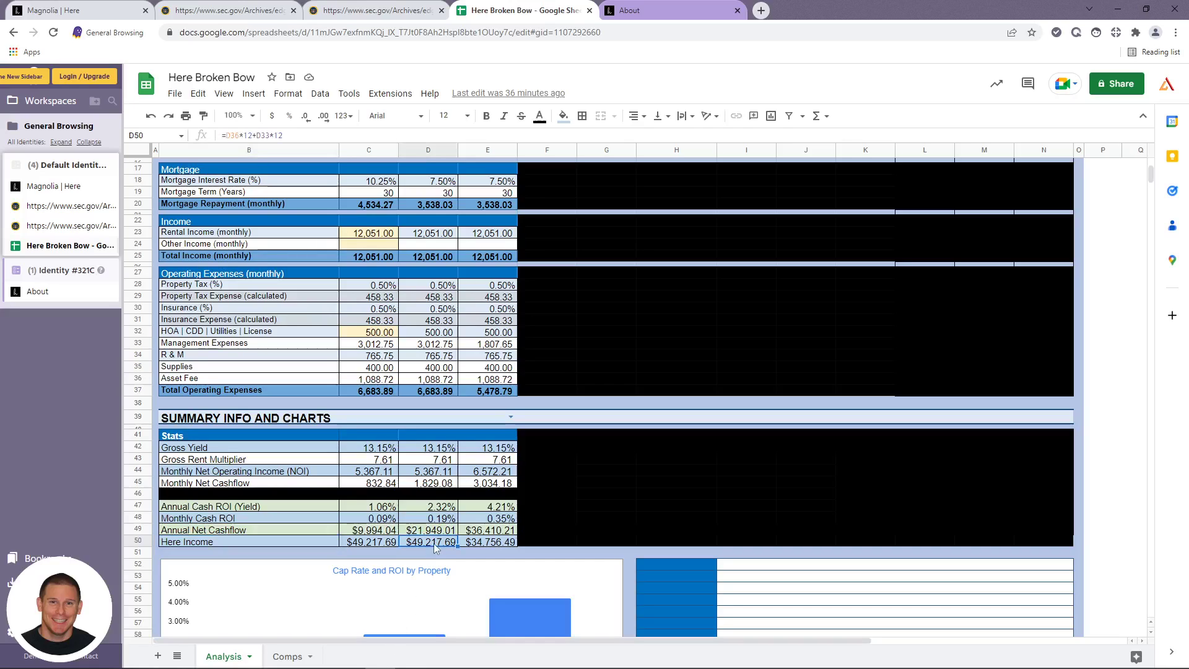
left_click(281, 542)
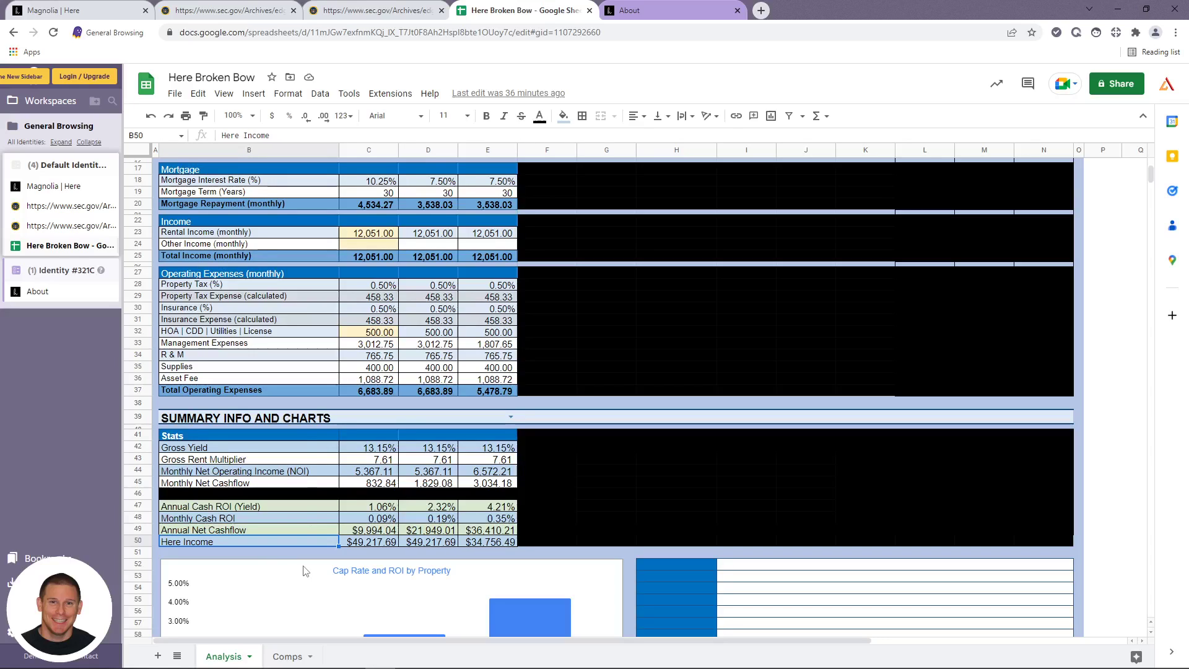
scroll(380, 489, "down", 2)
scroll(380, 489, "up", 3)
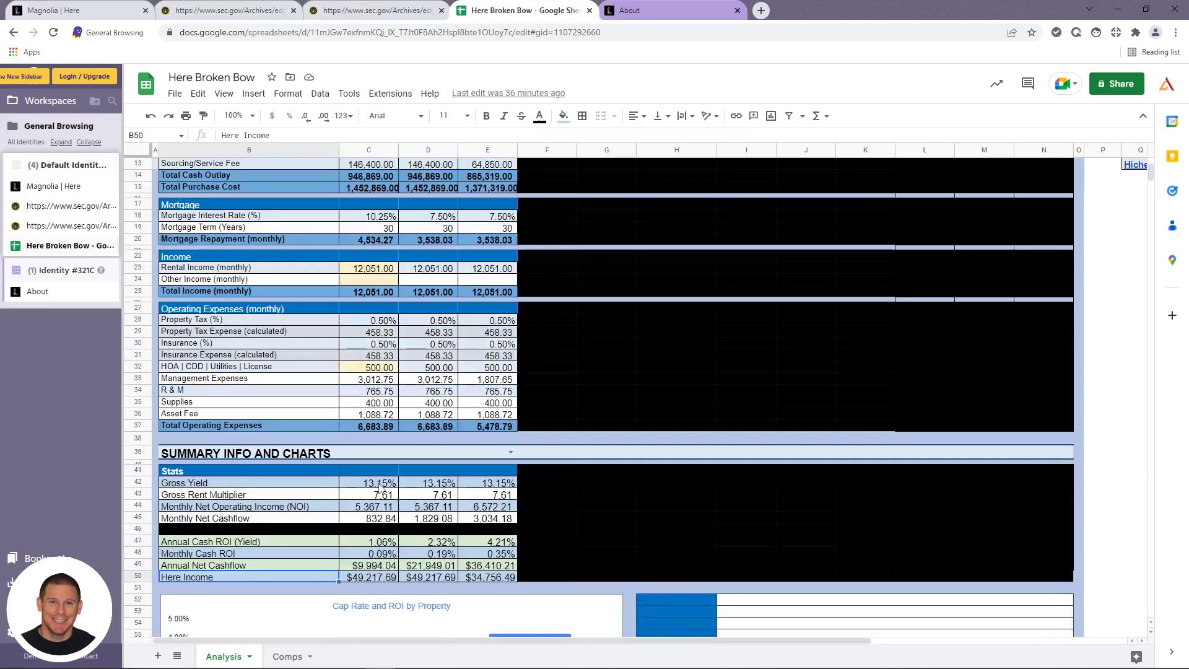
scroll(381, 489, "up", 4)
scroll(381, 489, "down", 1)
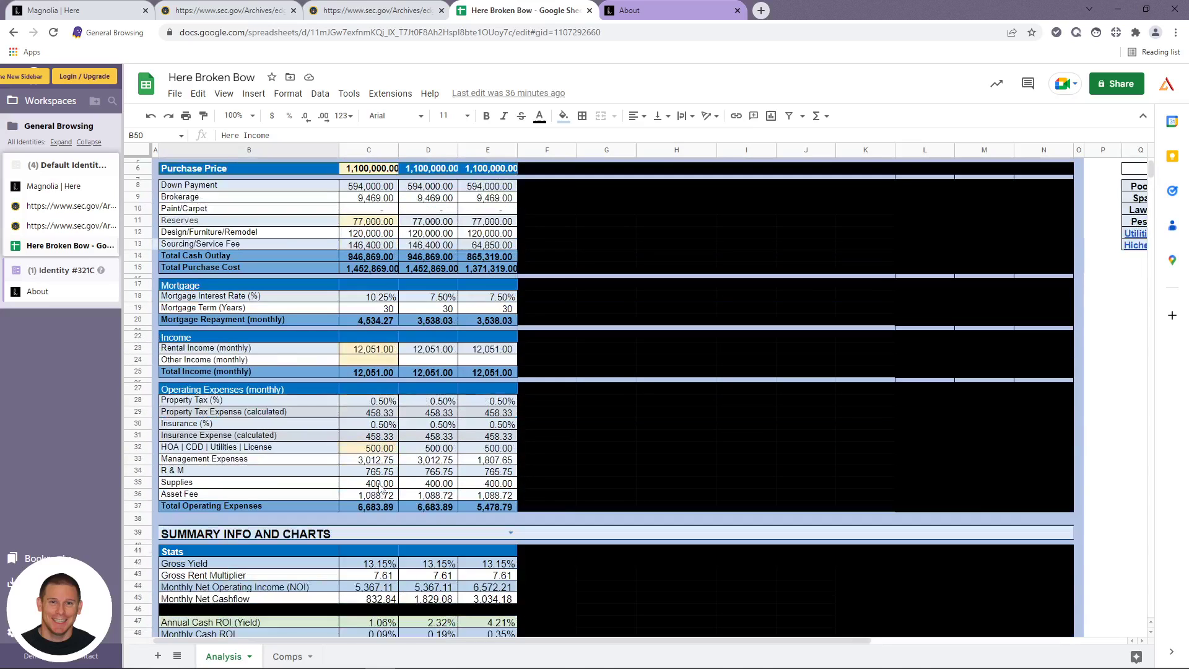